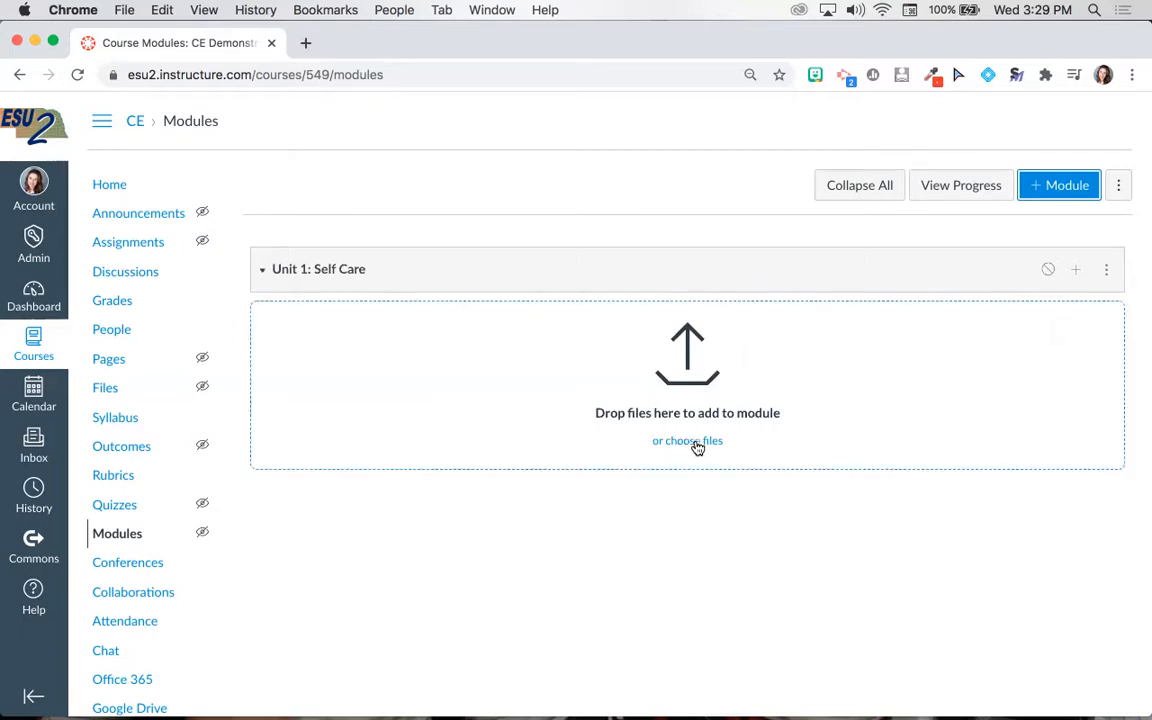
# Add a new page named "Unit 1 Introduction" to the Unit 1: Self Care module.
pyautogui.click(1077, 274)
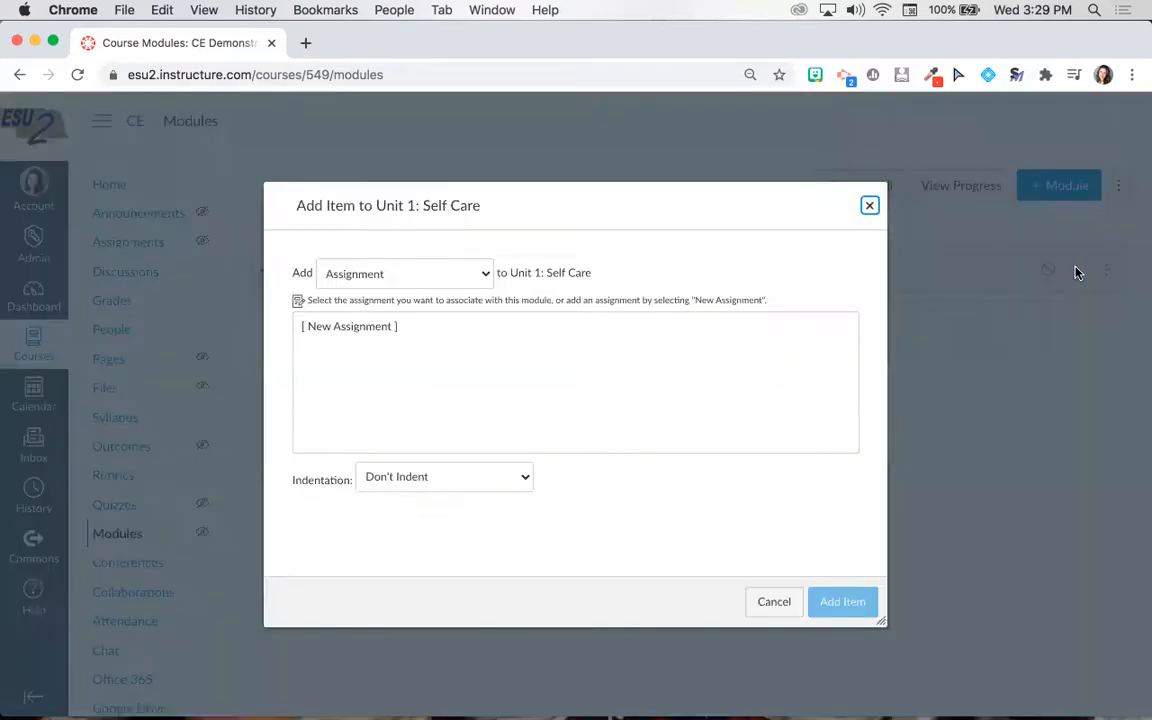
pyautogui.click(433, 282)
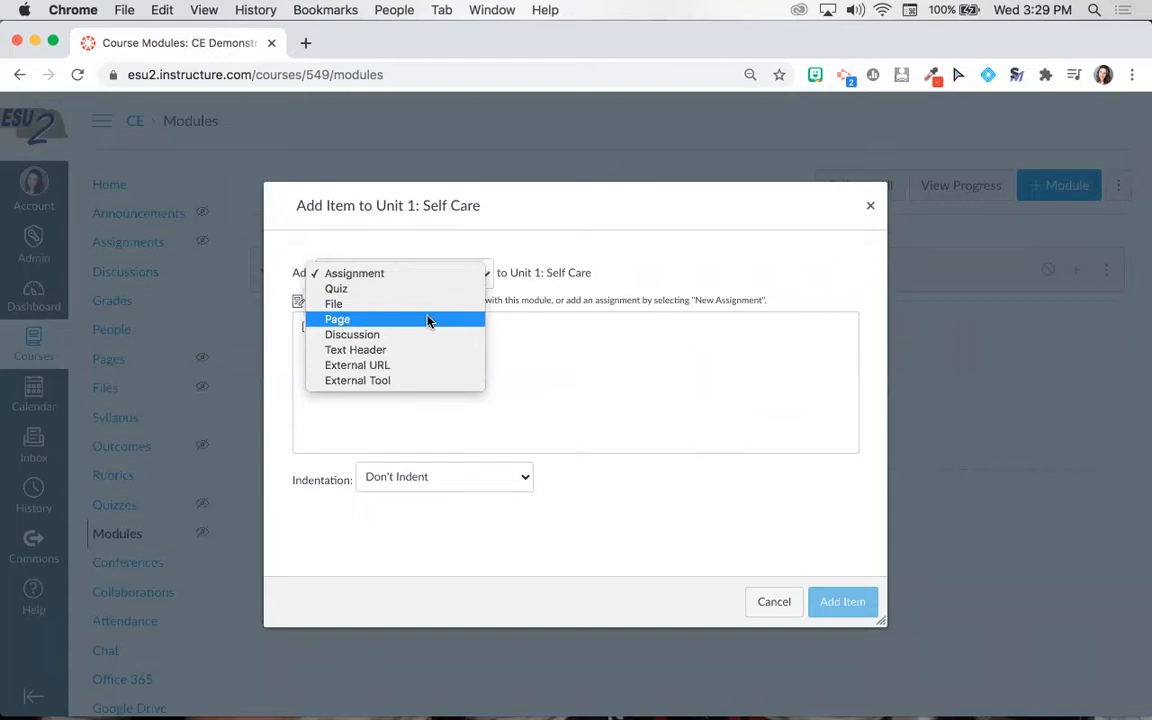
pyautogui.click(428, 320)
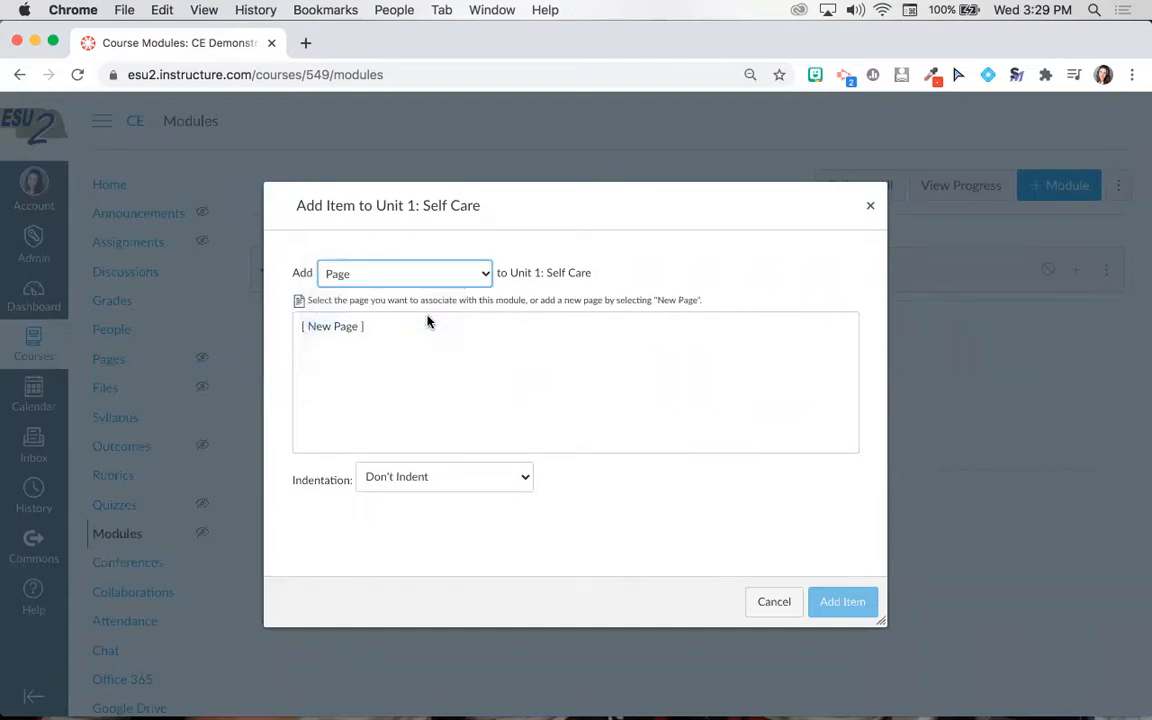
pyautogui.click(337, 334)
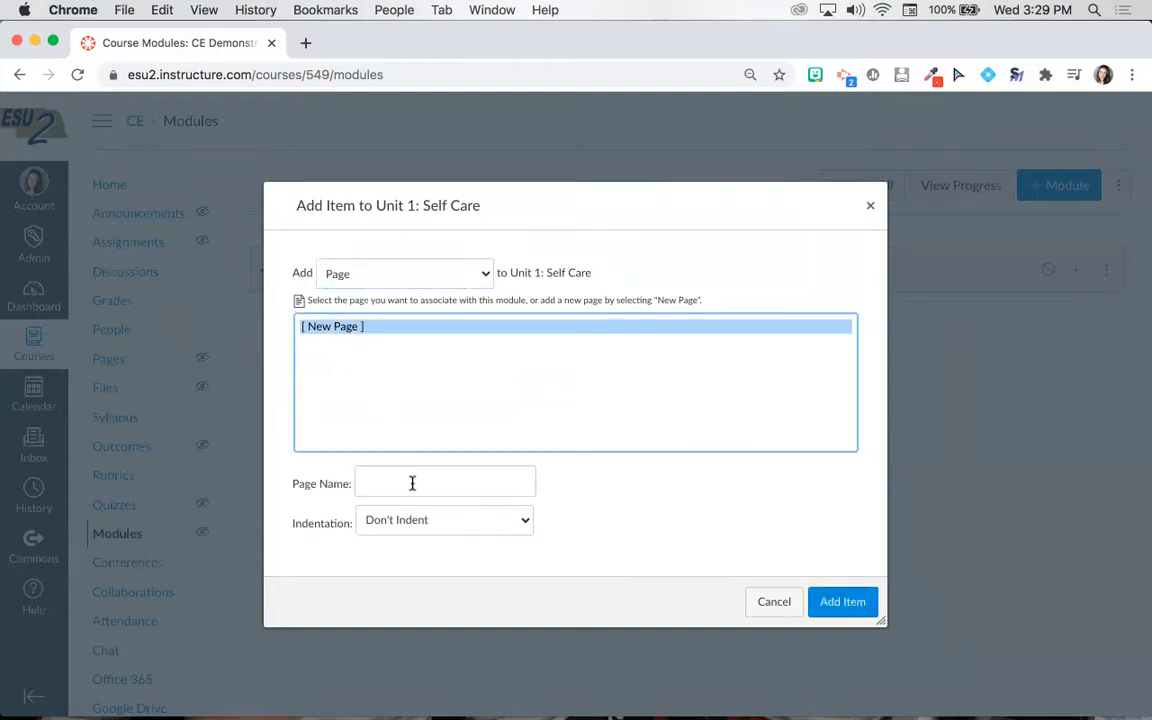
pyautogui.click(412, 483)
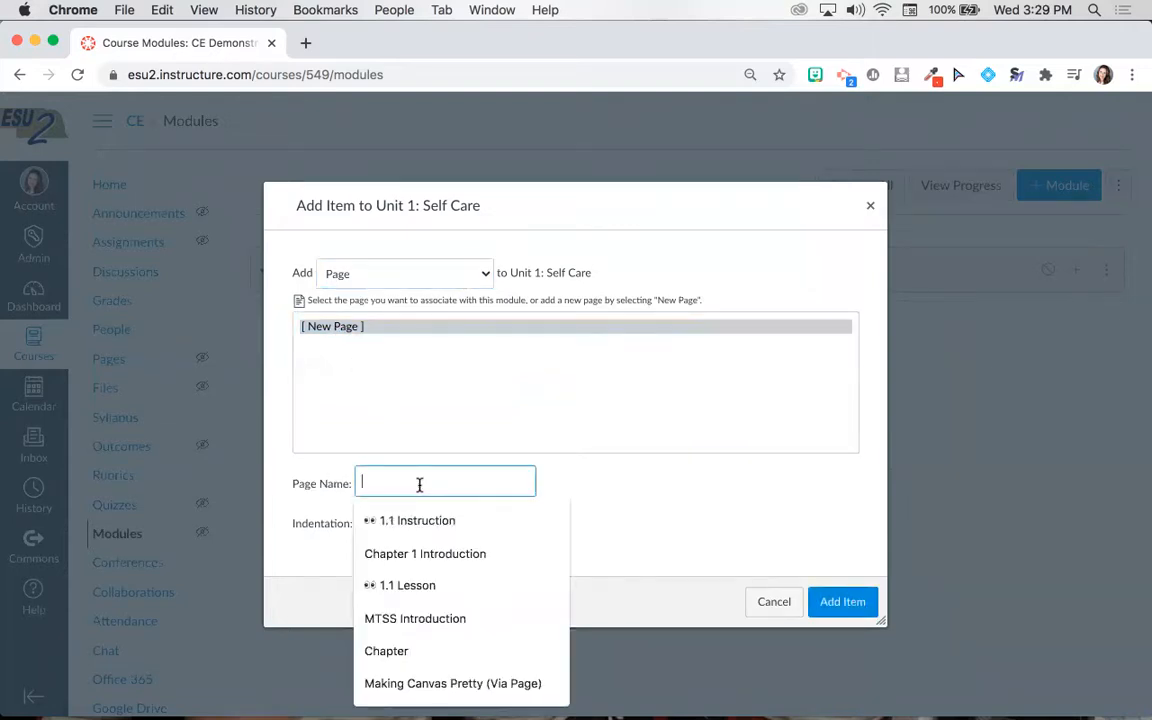
pyautogui.write('Unit 1 Introduction')
pyautogui.click(855, 603)
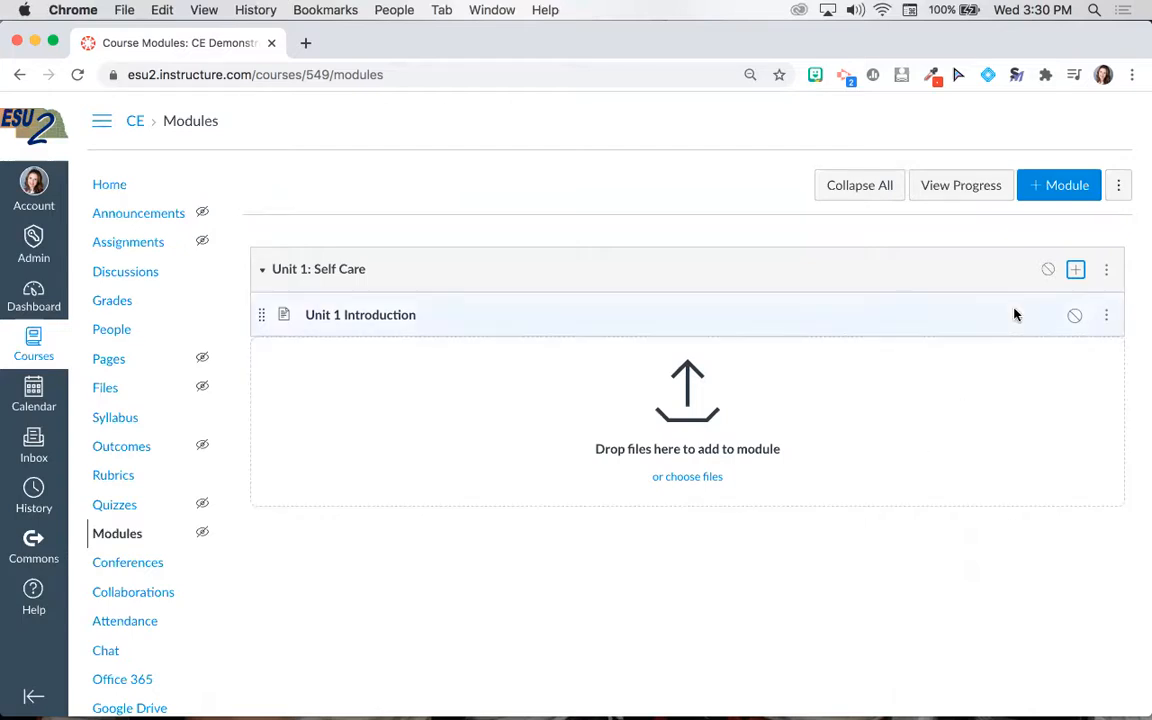
# Add the text header "Lesson 1: Power of Building Relationships" to the Unit 1: Self Care module.
pyautogui.click(1077, 272)
pyautogui.click(452, 276)
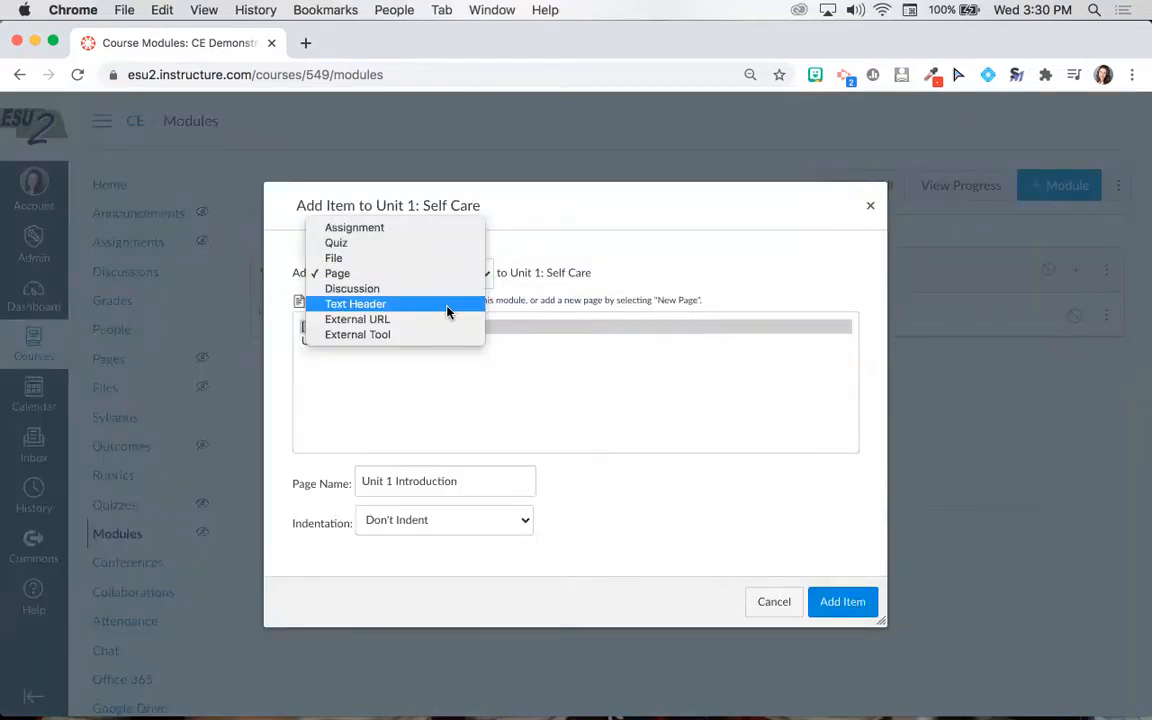
pyautogui.click(446, 304)
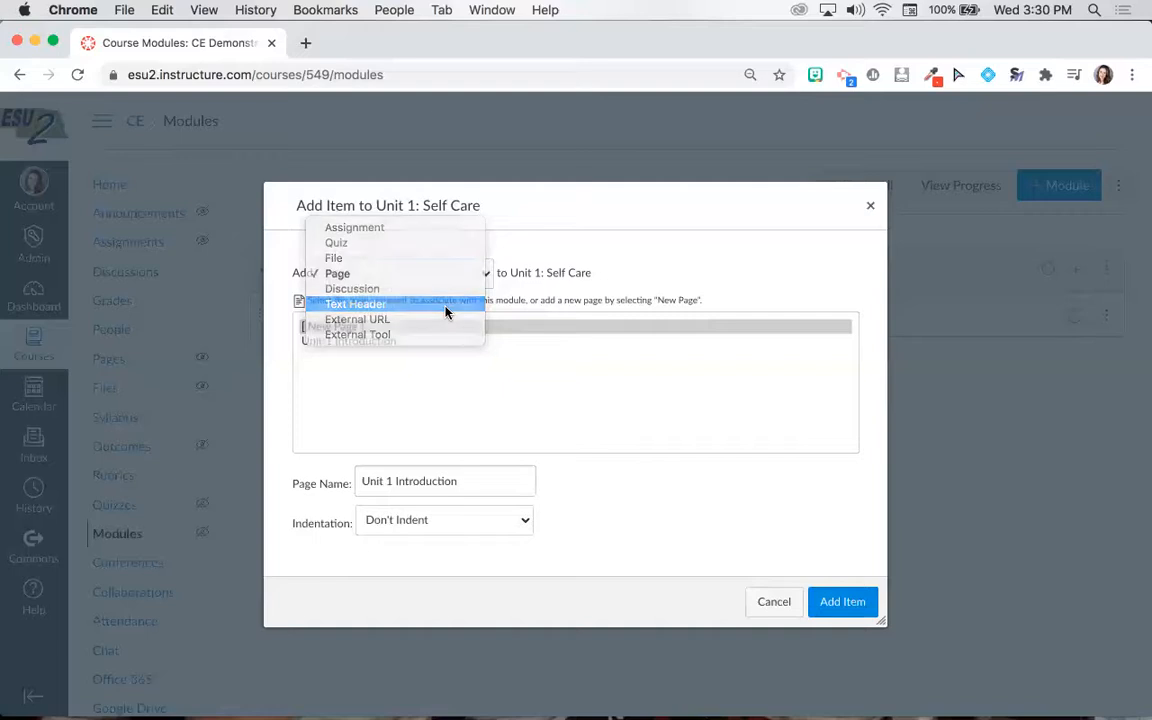
pyautogui.click(441, 318)
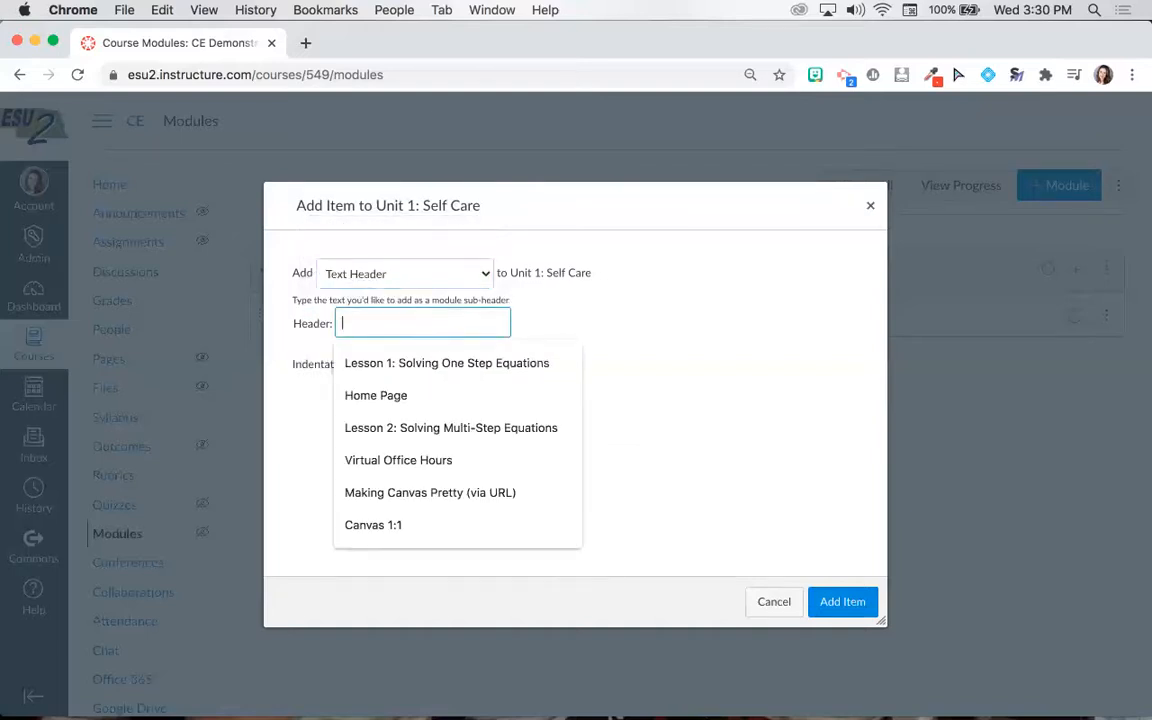
pyautogui.write('Lesson1')
pyautogui.press('BackSpace')
pyautogui.write('1: Pow')
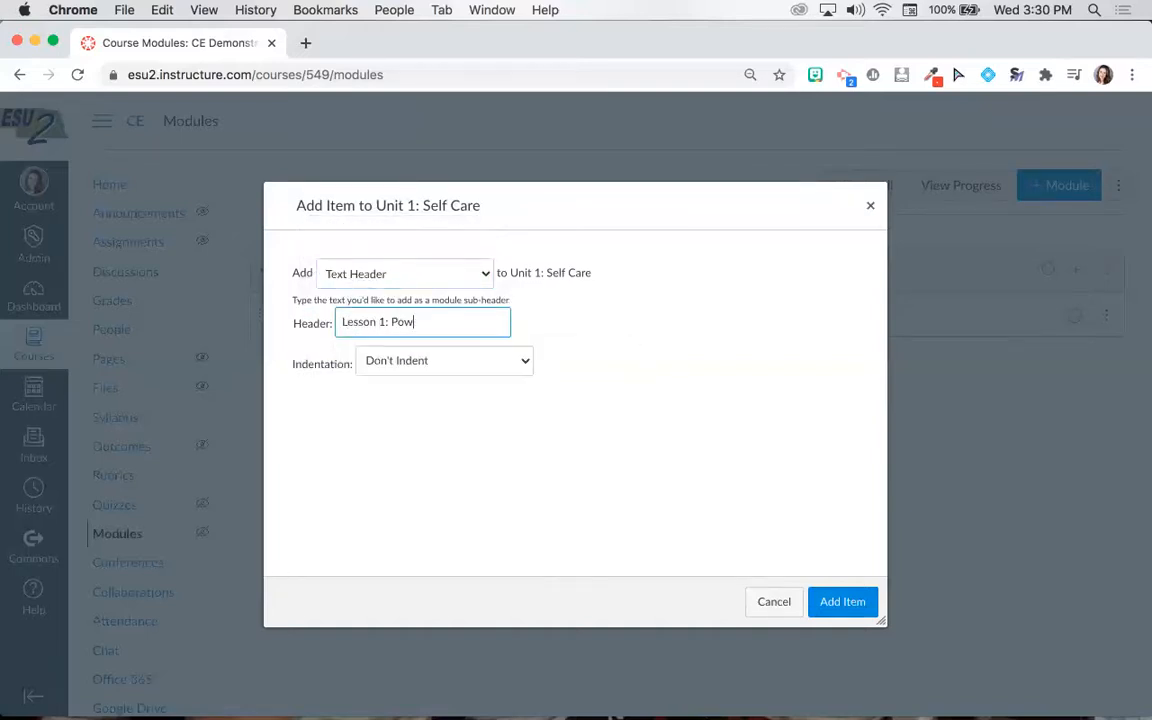
pyautogui.write('er of Building Relationships')
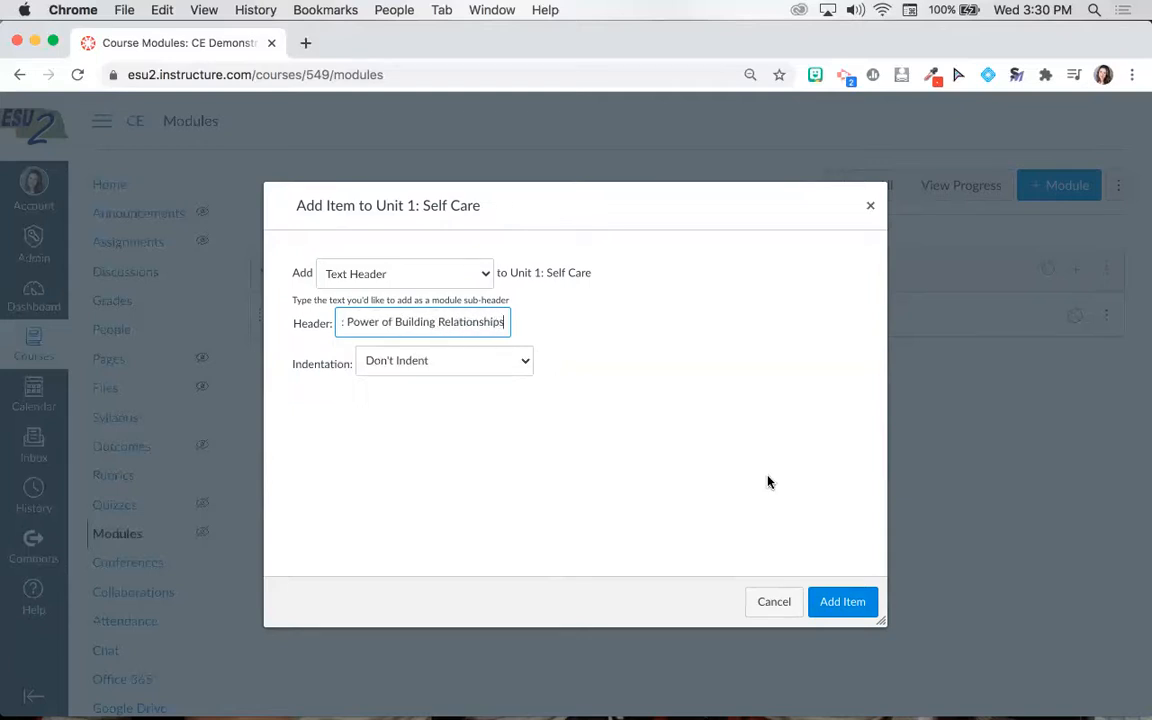
pyautogui.click(840, 603)
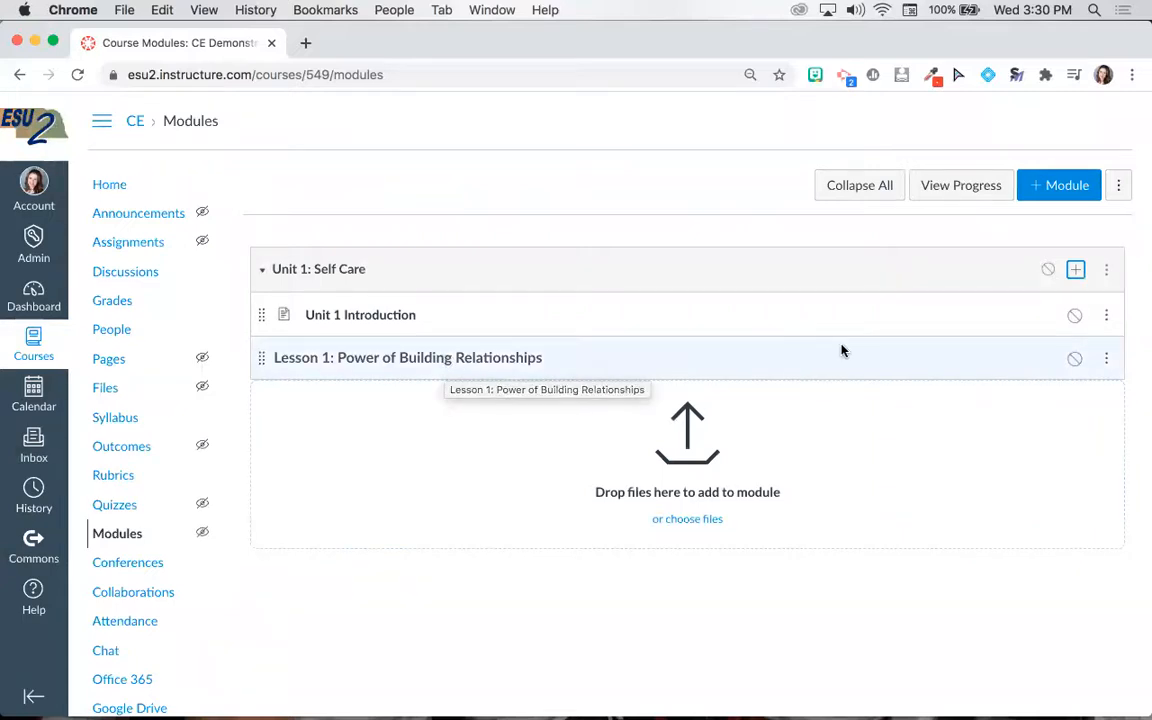
# Start a new External Tool item for the Unit 1: Self Care module and locate the Google Drive tools.
pyautogui.click(1077, 271)
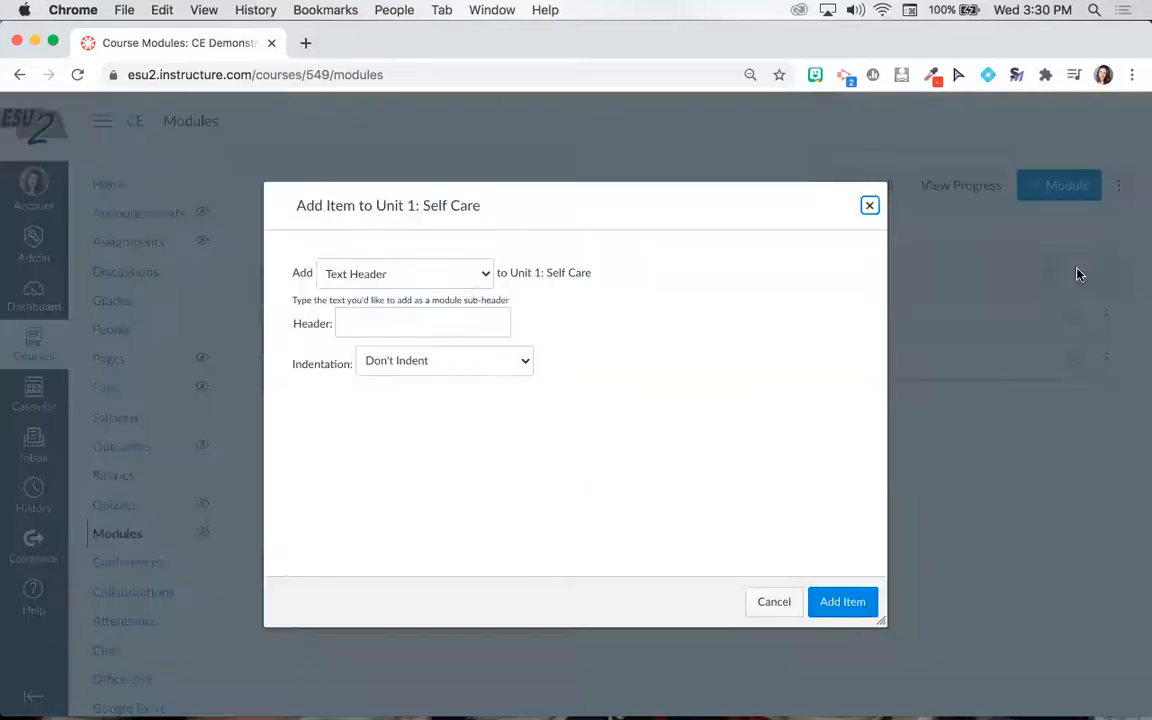
pyautogui.click(432, 280)
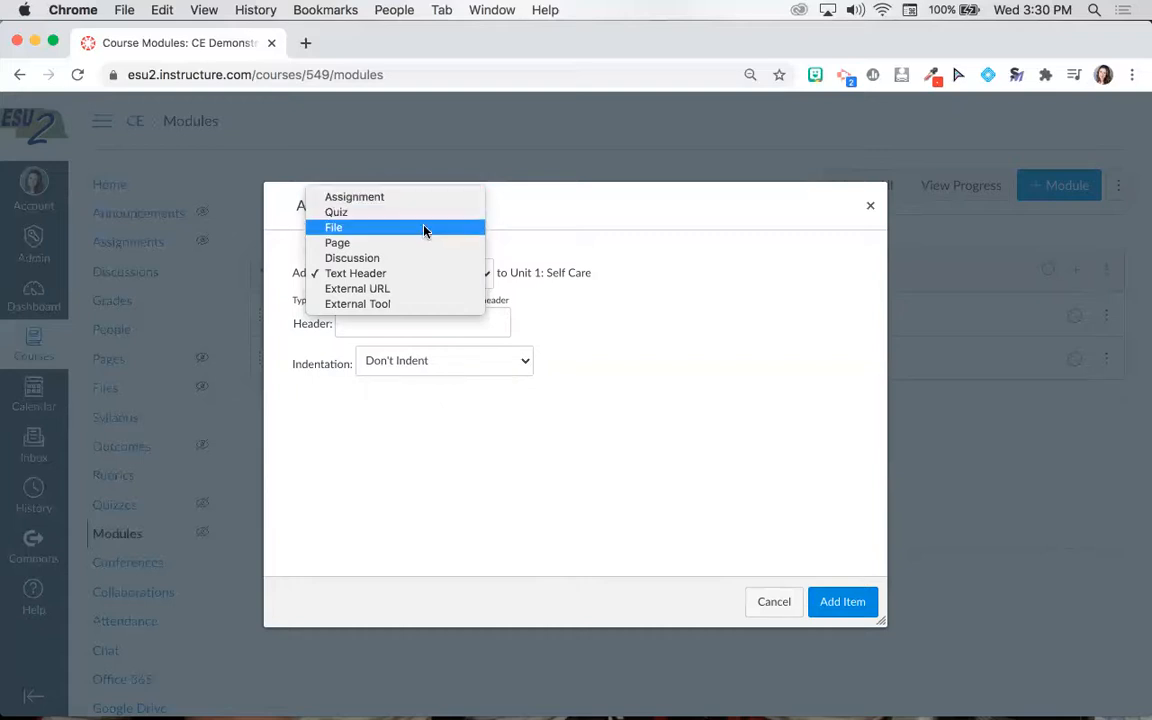
pyautogui.click(420, 304)
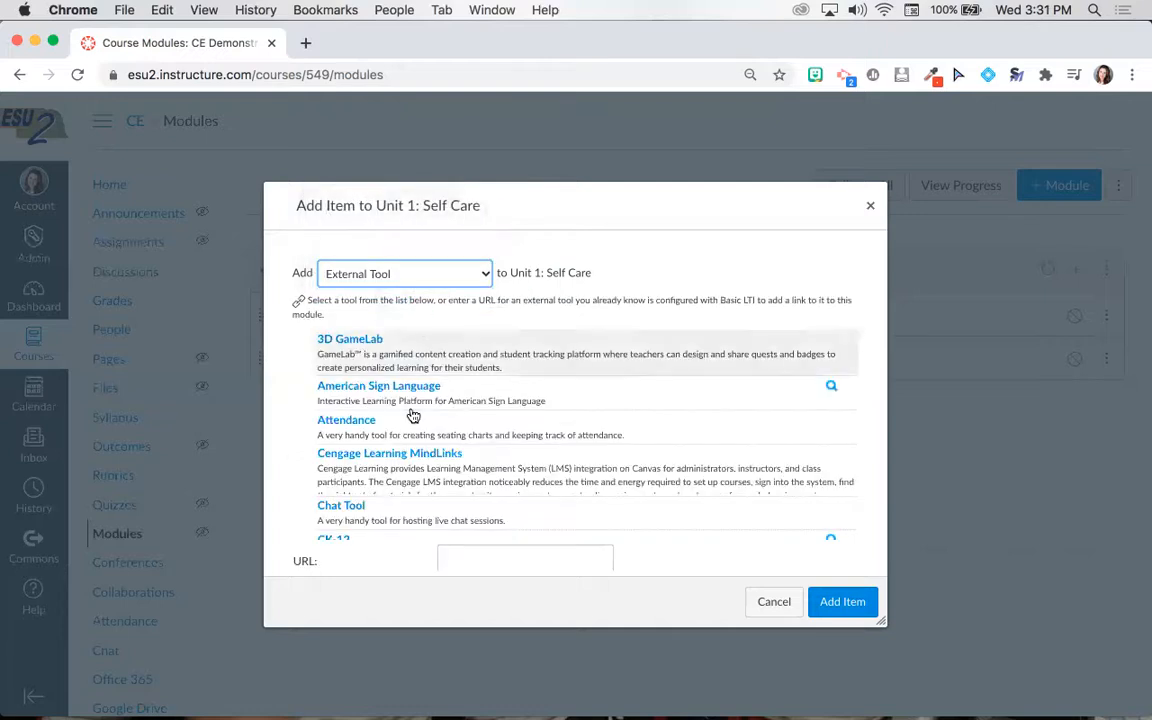
pyautogui.scroll(-5, 413, 415)
pyautogui.scroll(-2, 413, 415)
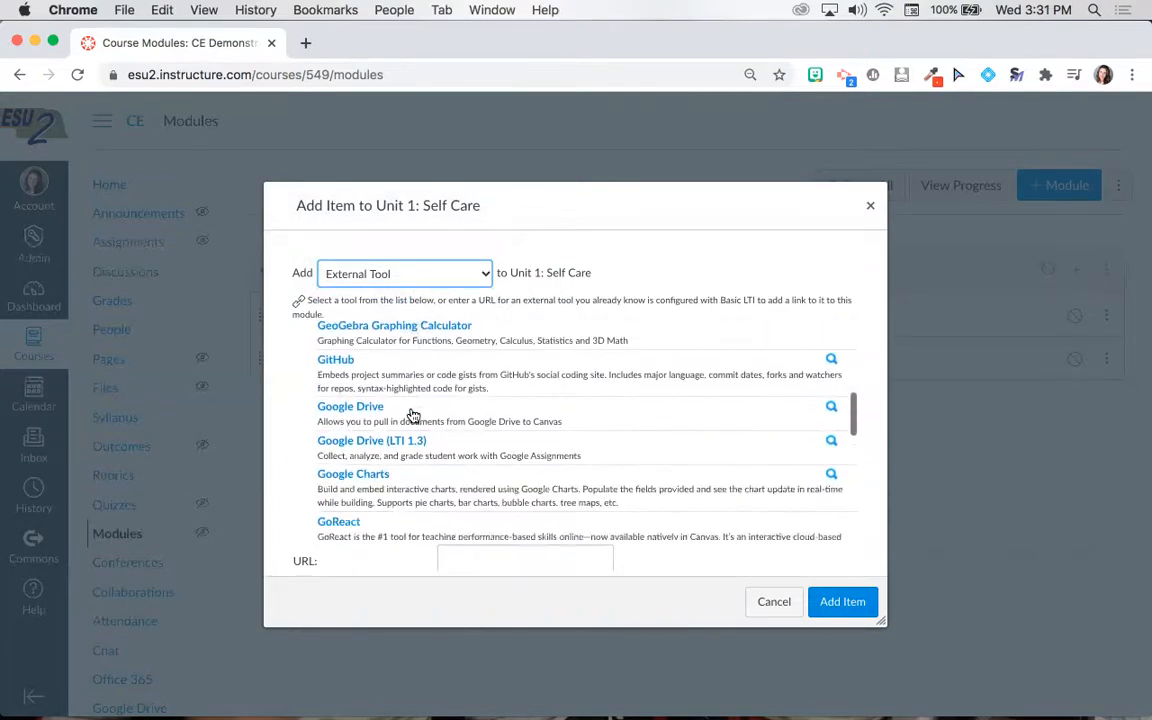
pyautogui.click(411, 410)
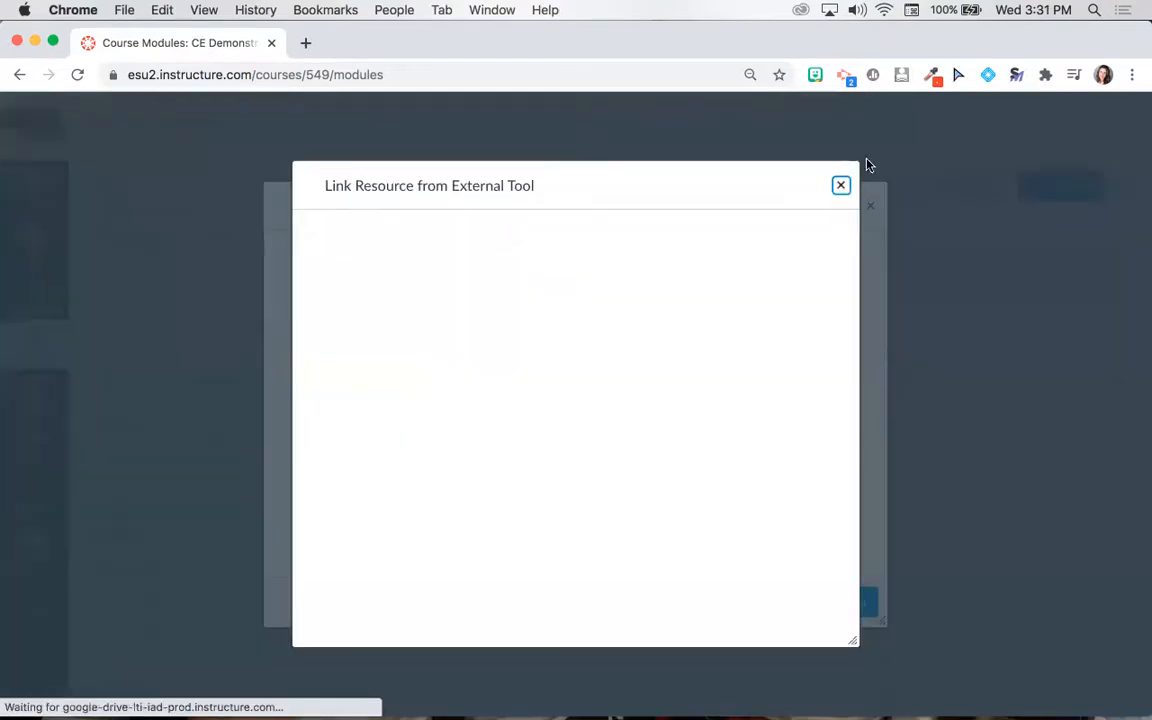
pyautogui.click(840, 186)
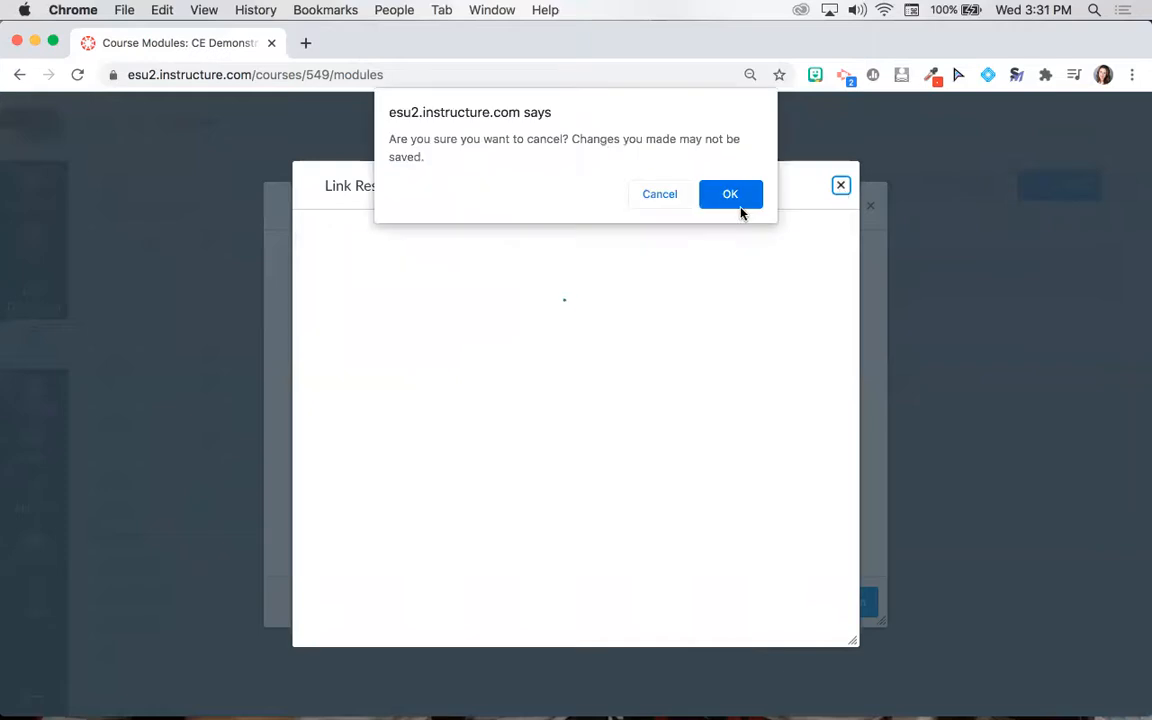
pyautogui.click(672, 194)
pyautogui.click(840, 186)
pyautogui.click(731, 195)
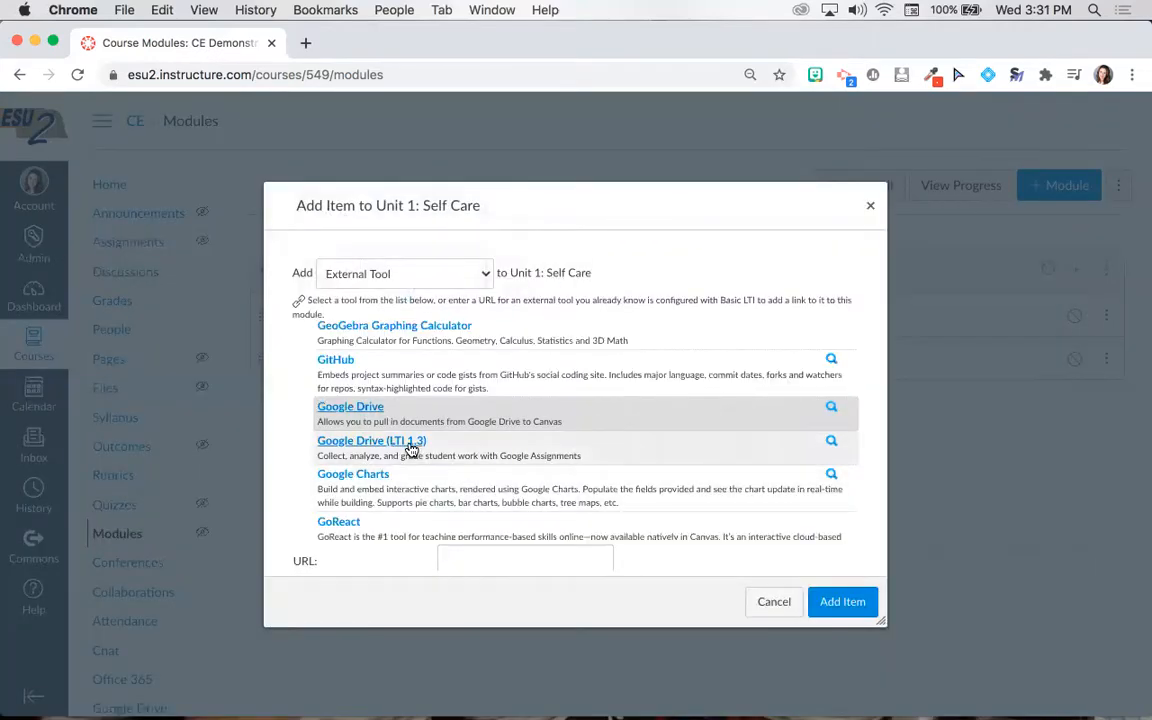
# Using Google Drive (LTI 1.3), search Drive for "2 x 10" and attach the 2 x 10 Conversations slides file.
pyautogui.click(352, 442)
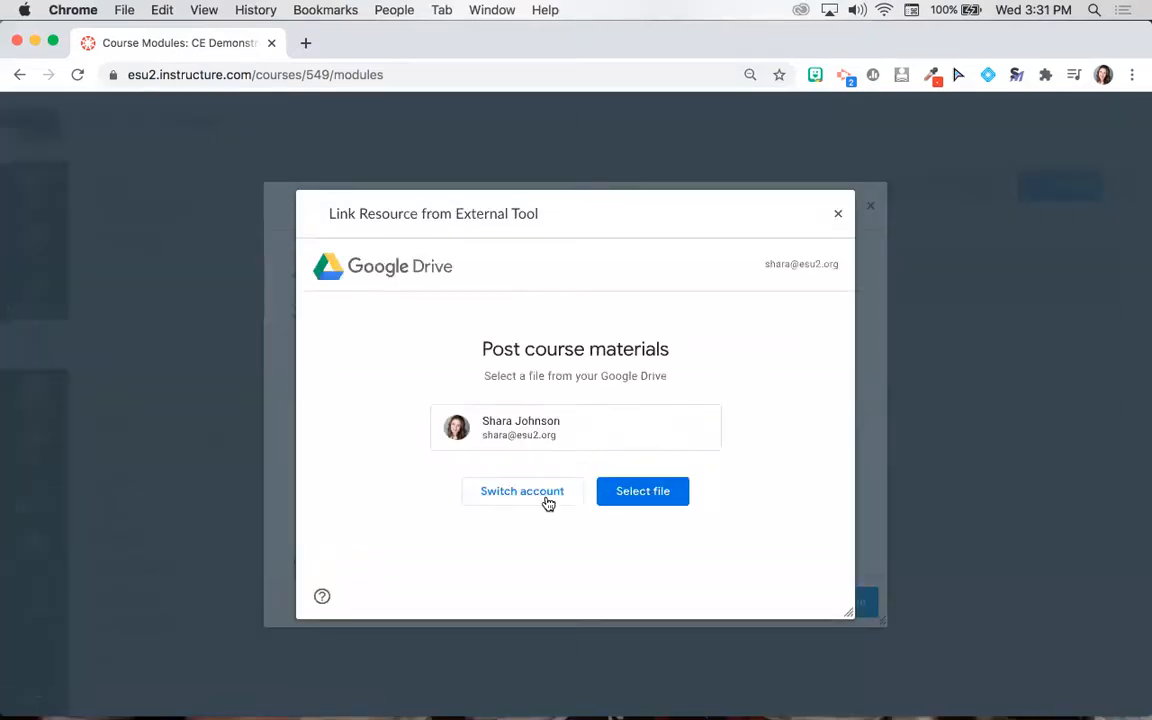
pyautogui.click(639, 491)
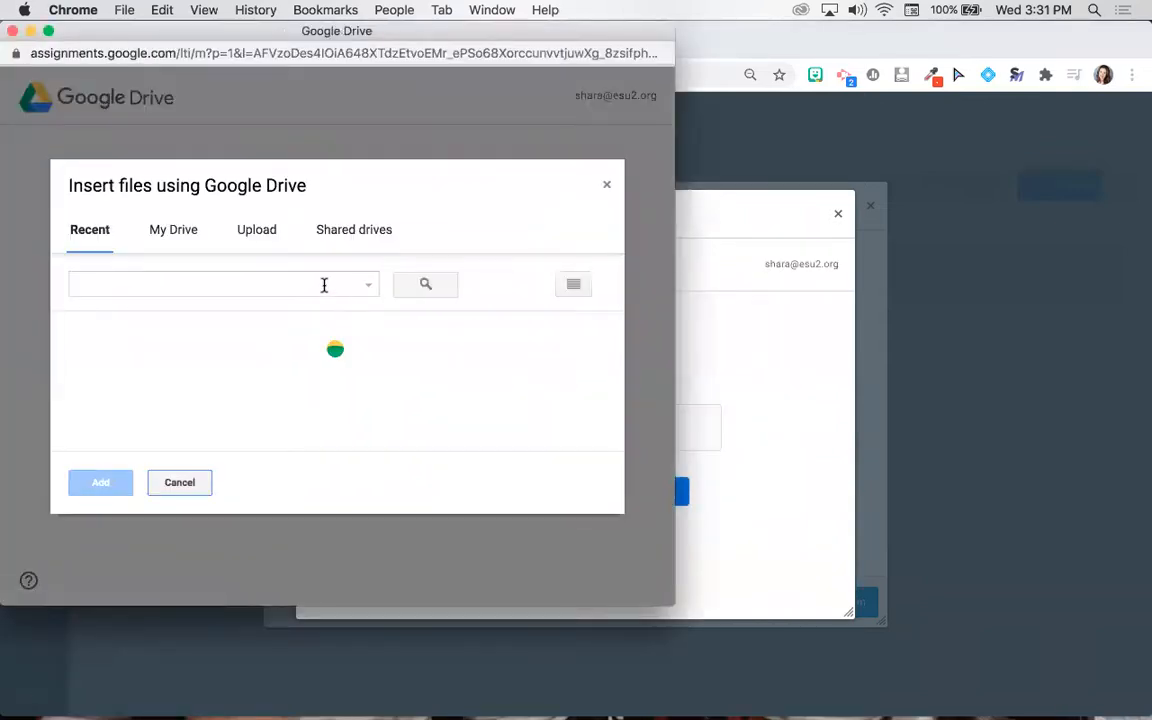
pyautogui.click(324, 285)
pyautogui.write('2 x 10')
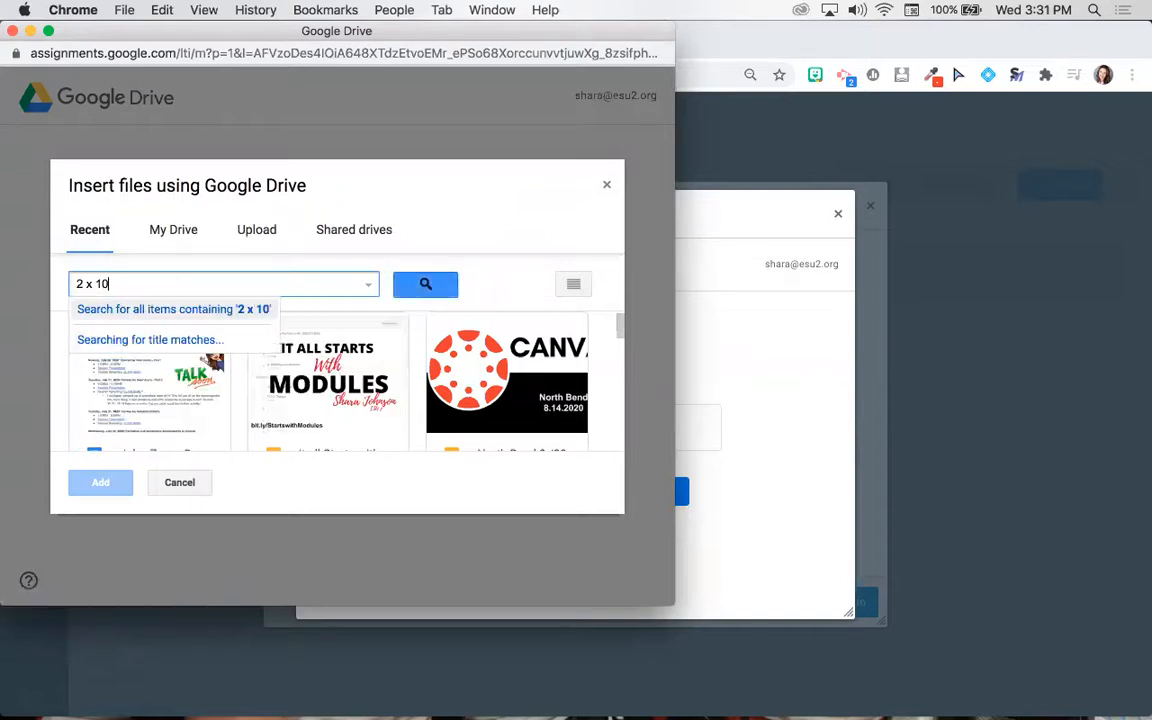
pyautogui.press('Return')
pyautogui.scroll(-5, 325, 360)
pyautogui.click(135, 304)
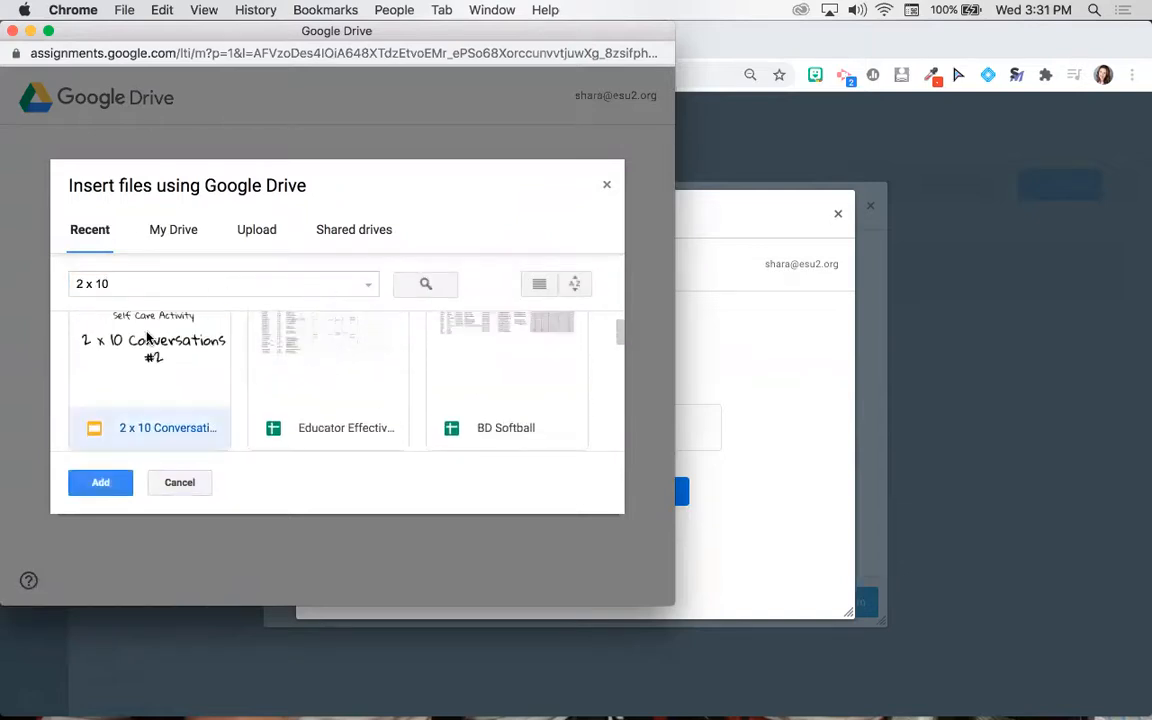
pyautogui.click(101, 483)
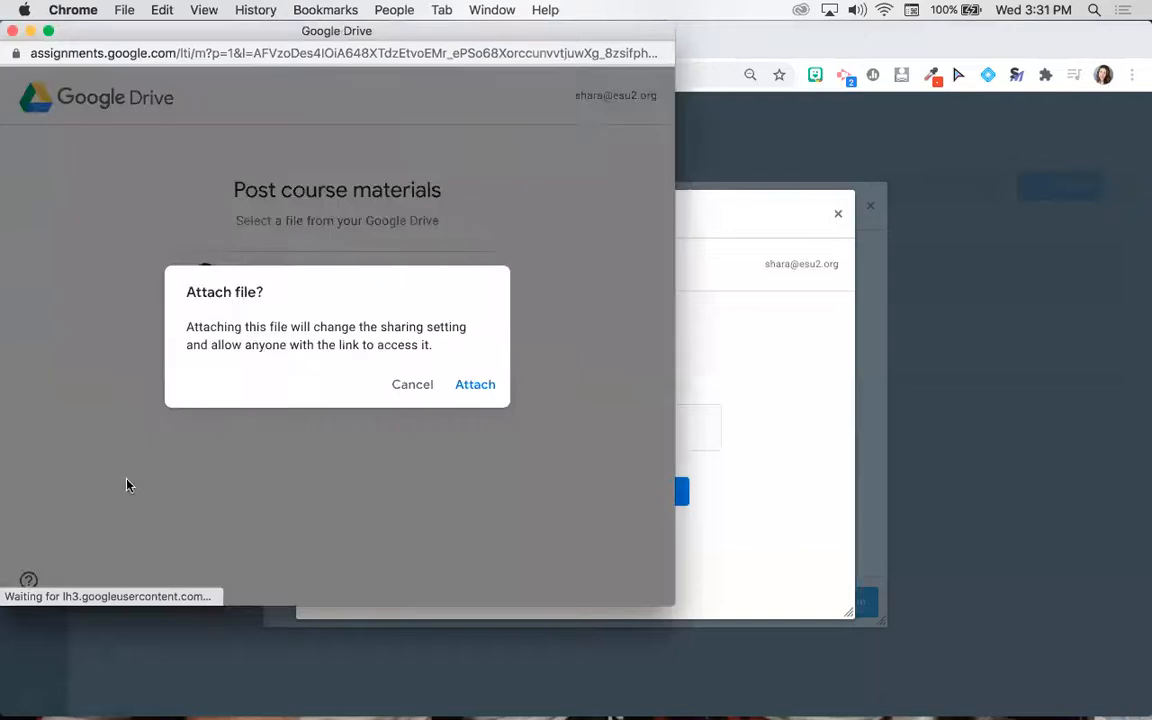
pyautogui.click(476, 386)
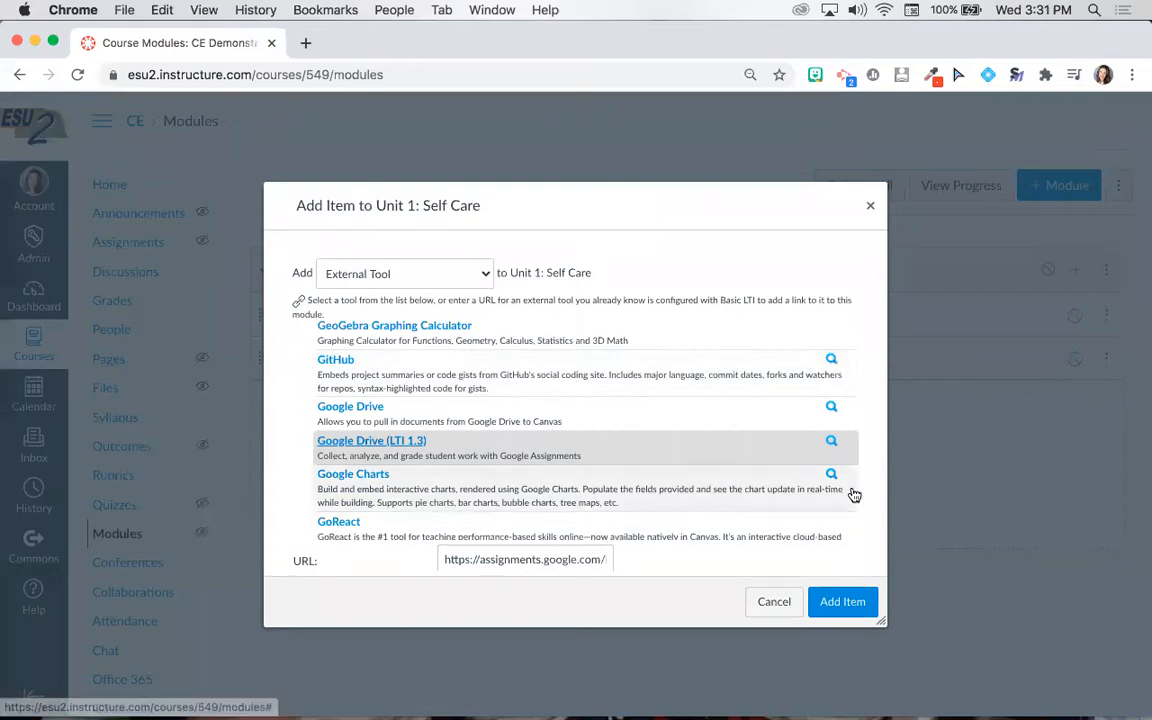
# Prefix the linked file's page name with "U1L1:", indent it 2 levels, and add it to the module.
pyautogui.scroll(-3, 877, 458)
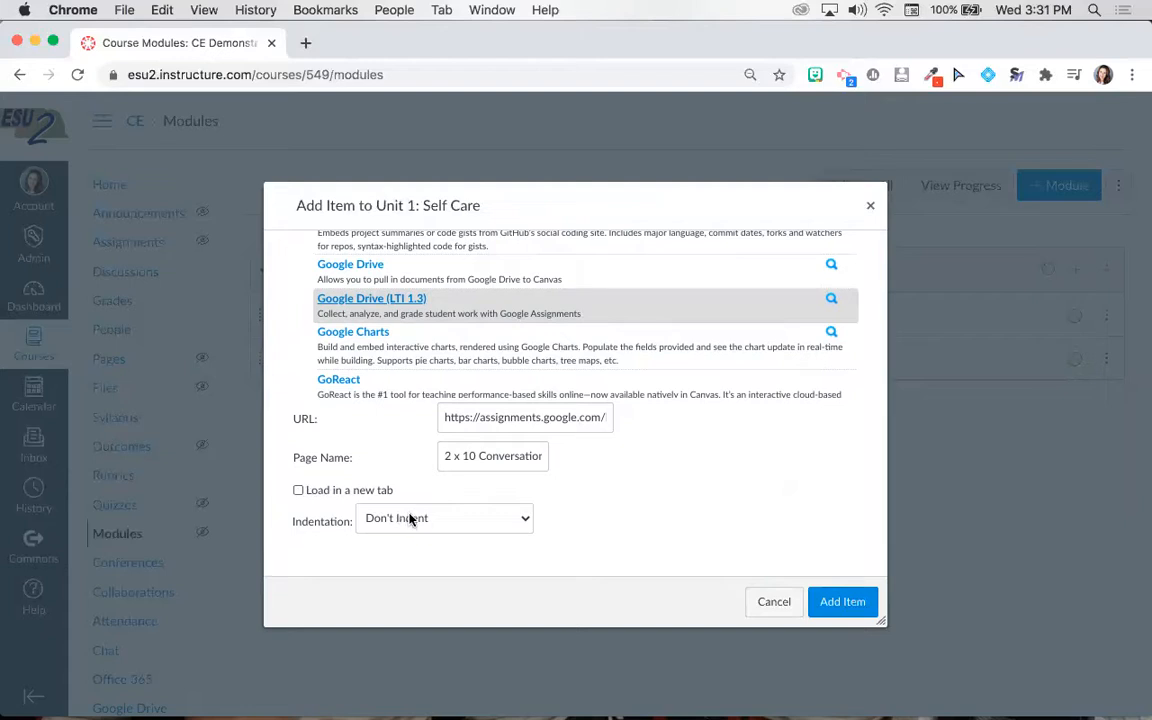
pyautogui.click(299, 491)
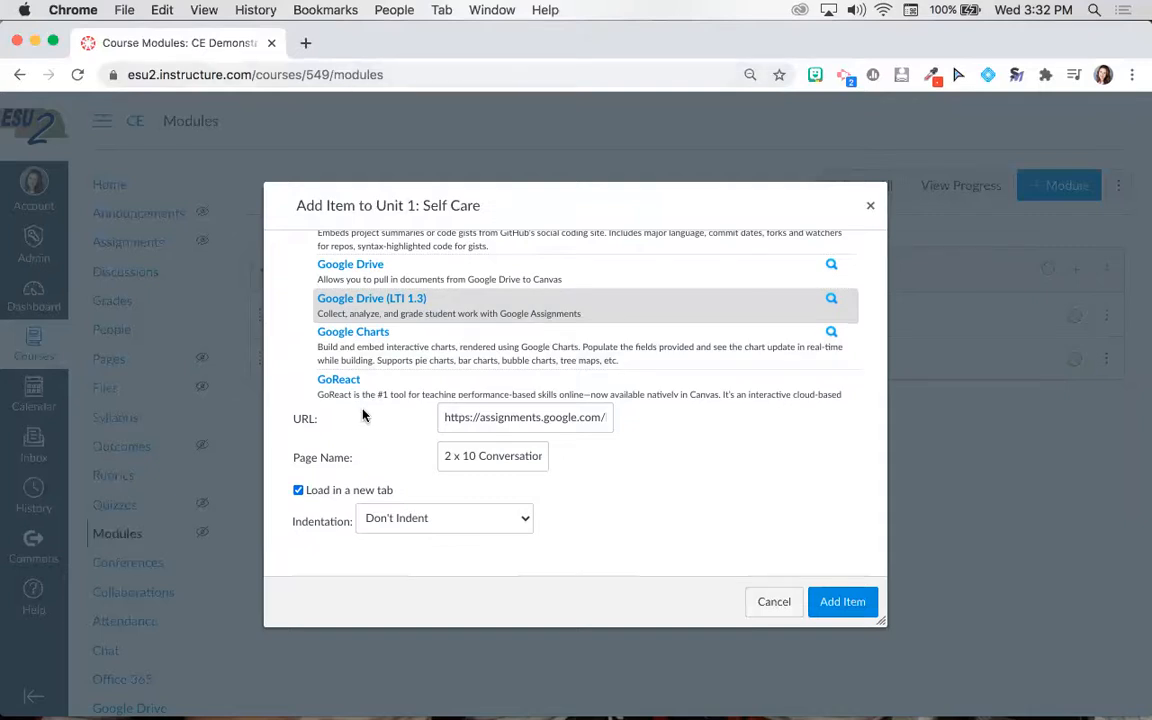
pyautogui.click(298, 491)
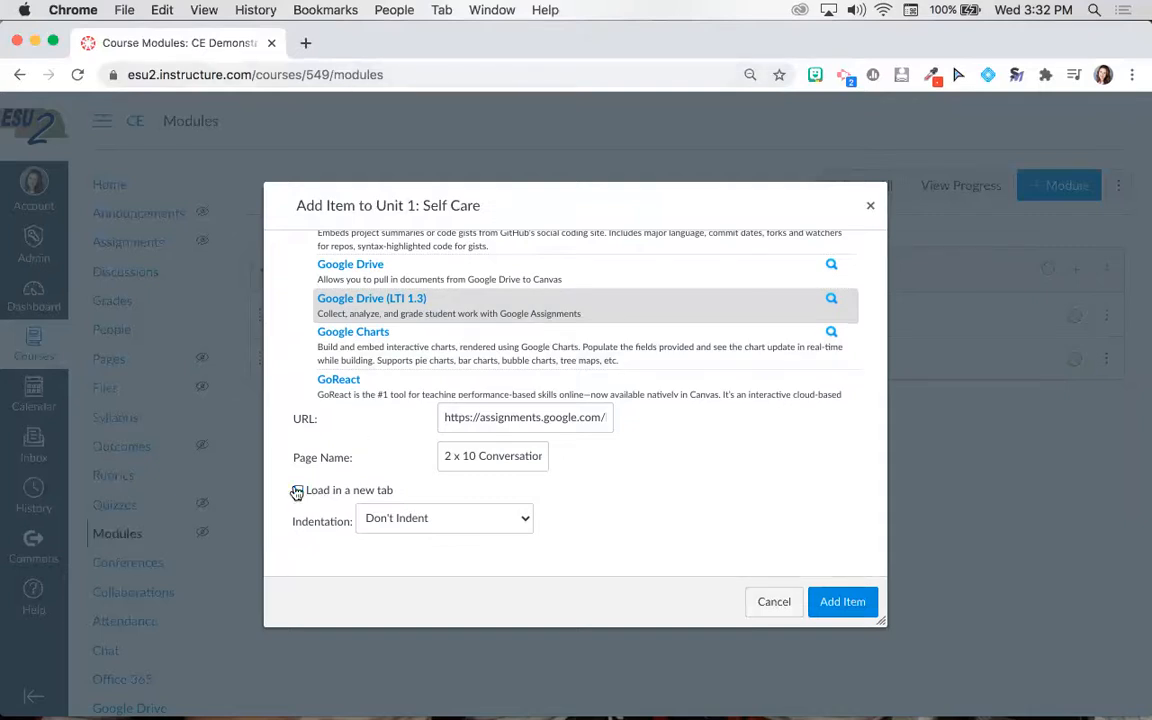
pyautogui.click(441, 456)
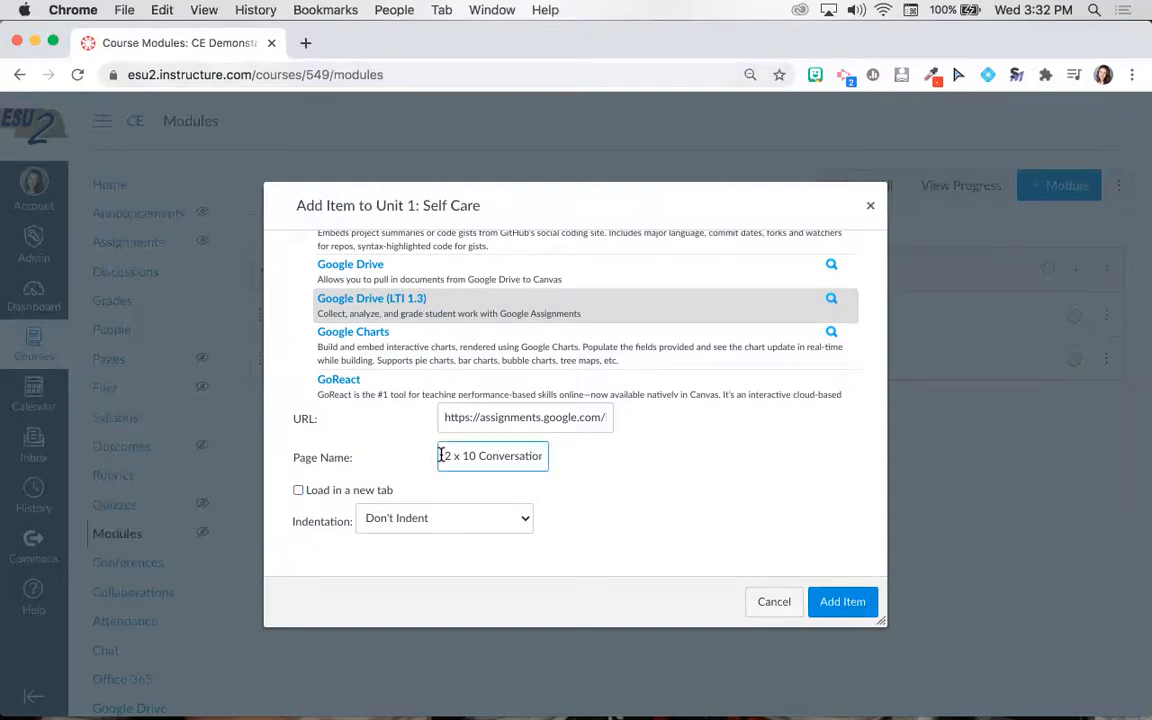
pyautogui.write('U1L1:')
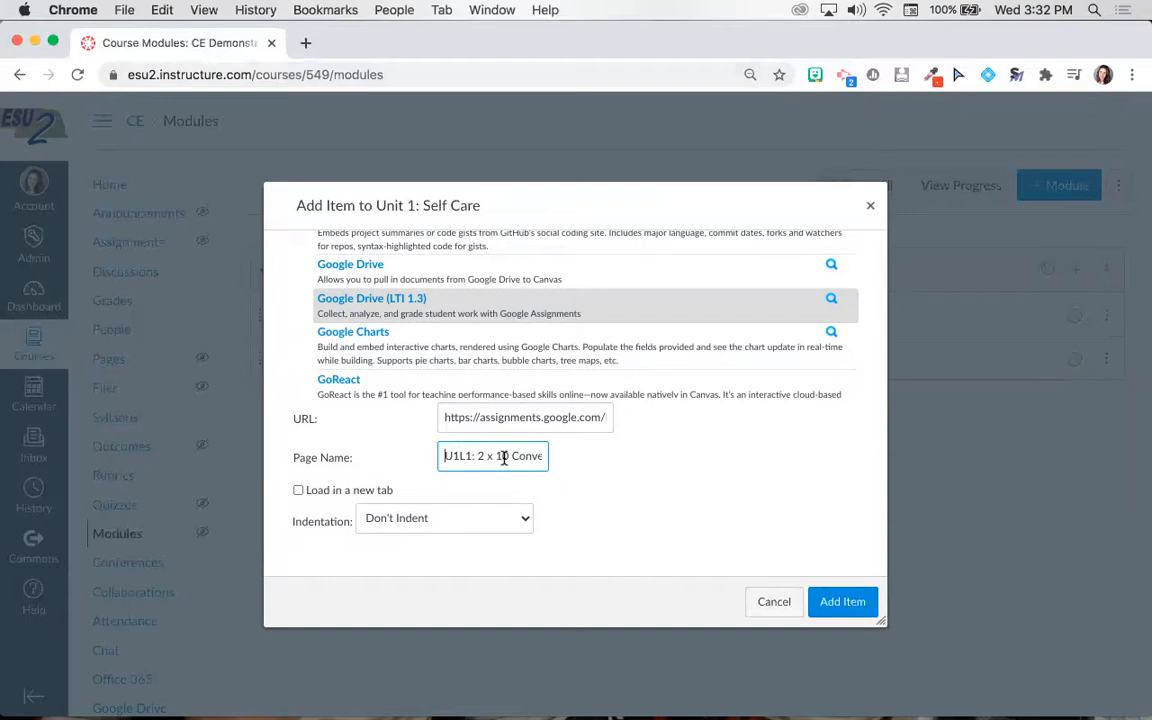
pyautogui.click(445, 518)
pyautogui.click(462, 548)
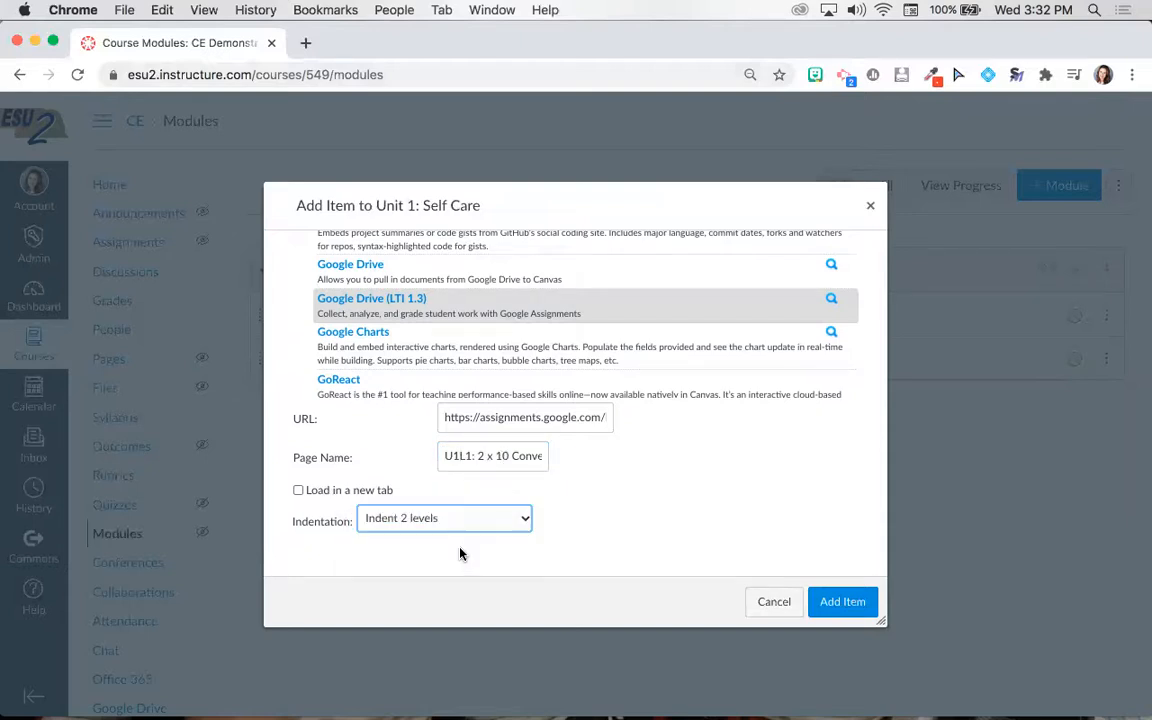
pyautogui.click(847, 603)
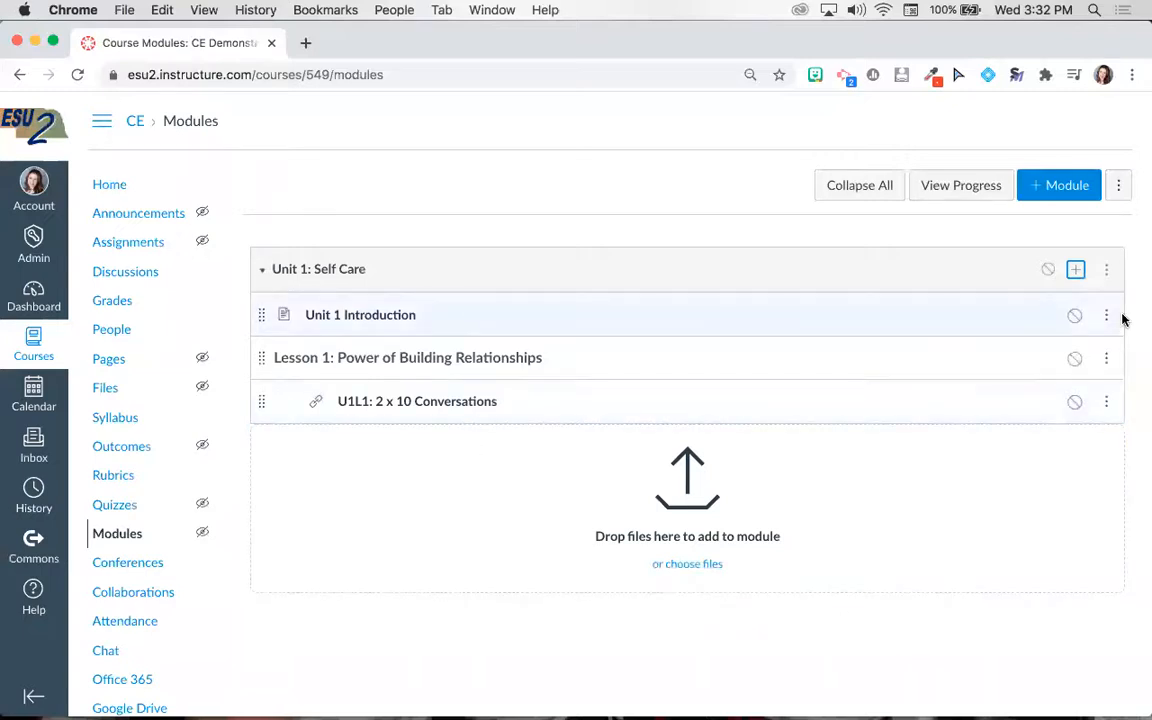
# Add the text header "Lesson 2: Power of Positive Self Talk" to the Unit 1: Self Care module without indentation.
pyautogui.click(1076, 269)
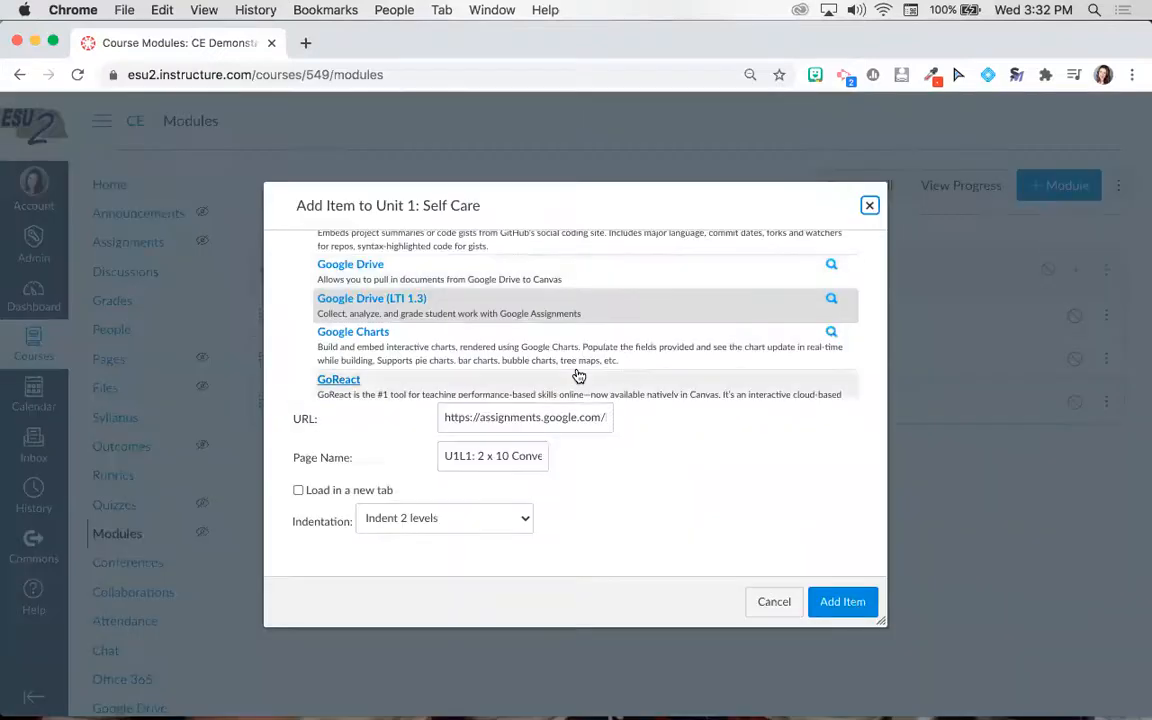
pyautogui.scroll(5, 578, 376)
pyautogui.click(478, 271)
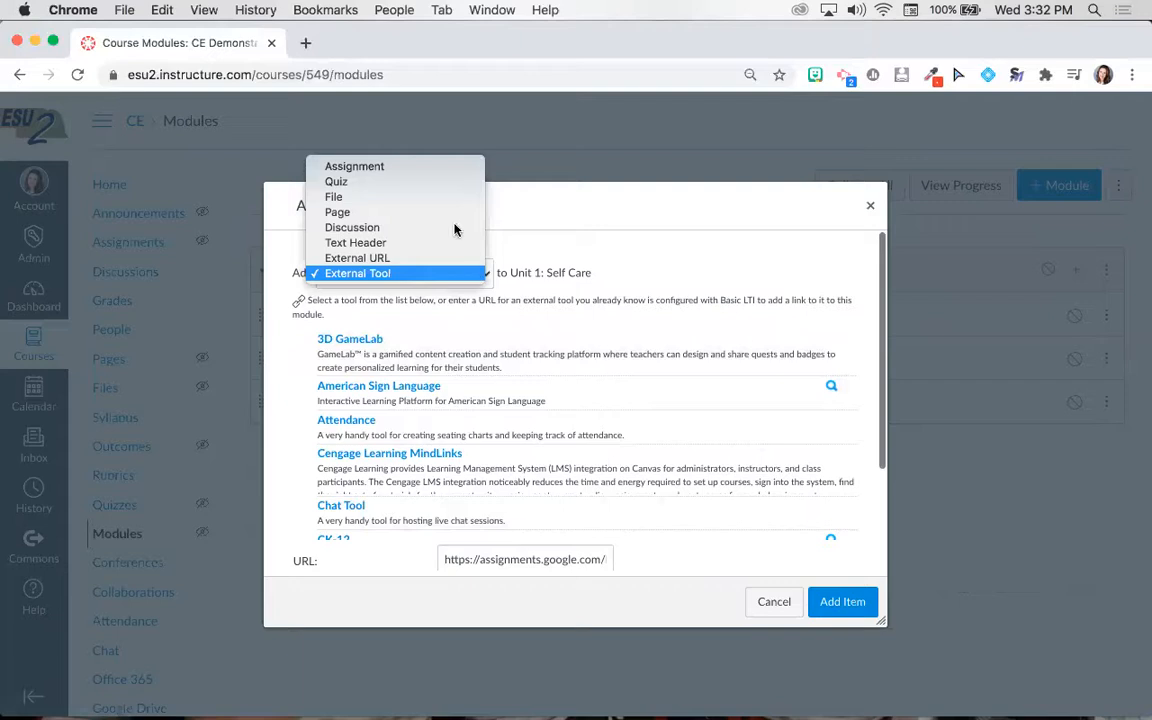
pyautogui.click(447, 240)
pyautogui.click(427, 318)
pyautogui.write('Lesson 2')
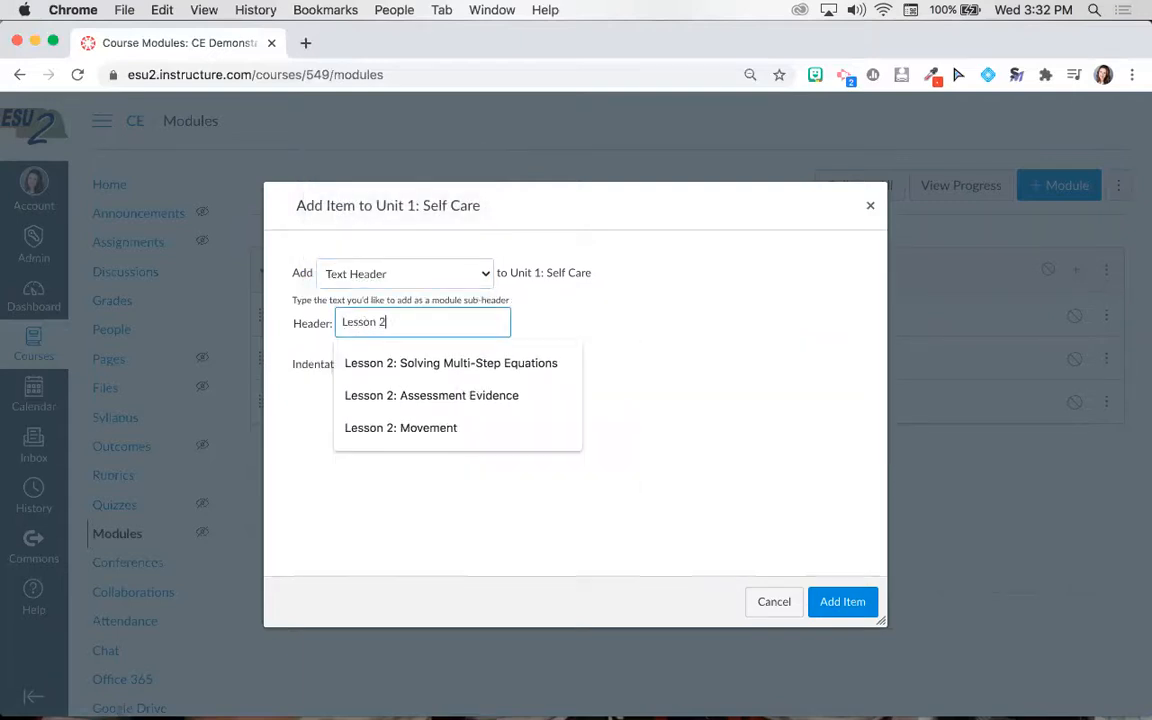
pyautogui.press('BackSpace')
pyautogui.write('2: Power of')
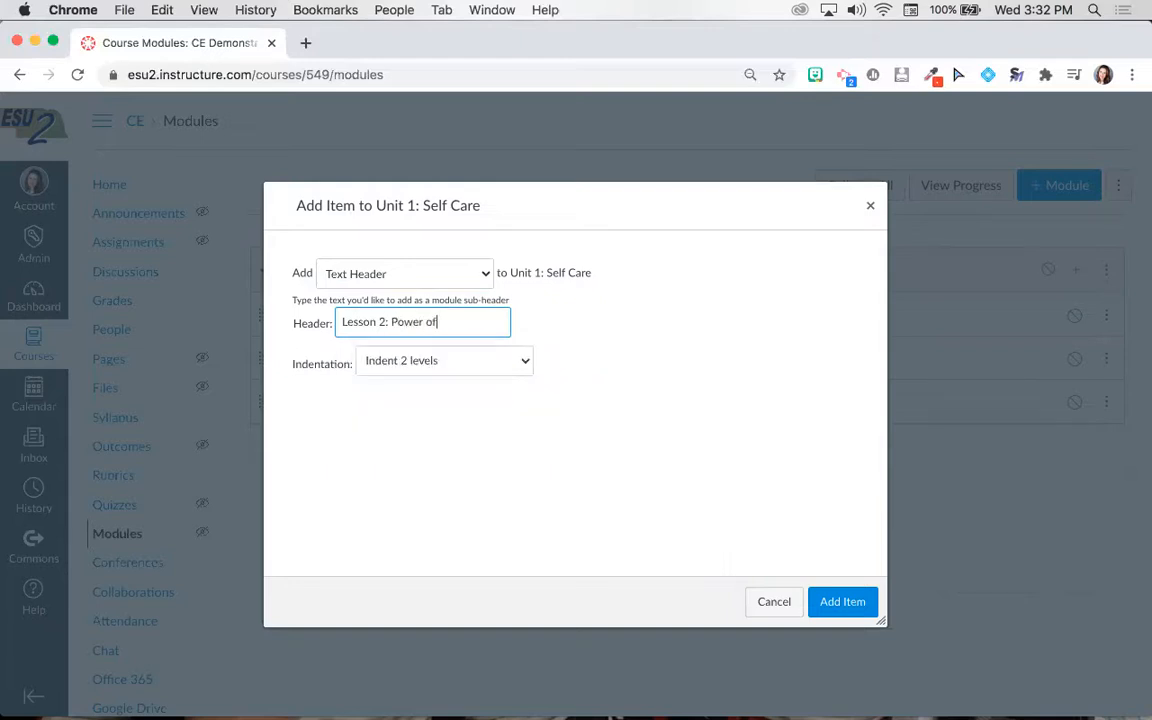
pyautogui.write(' Positive Self Talk')
pyautogui.click(527, 362)
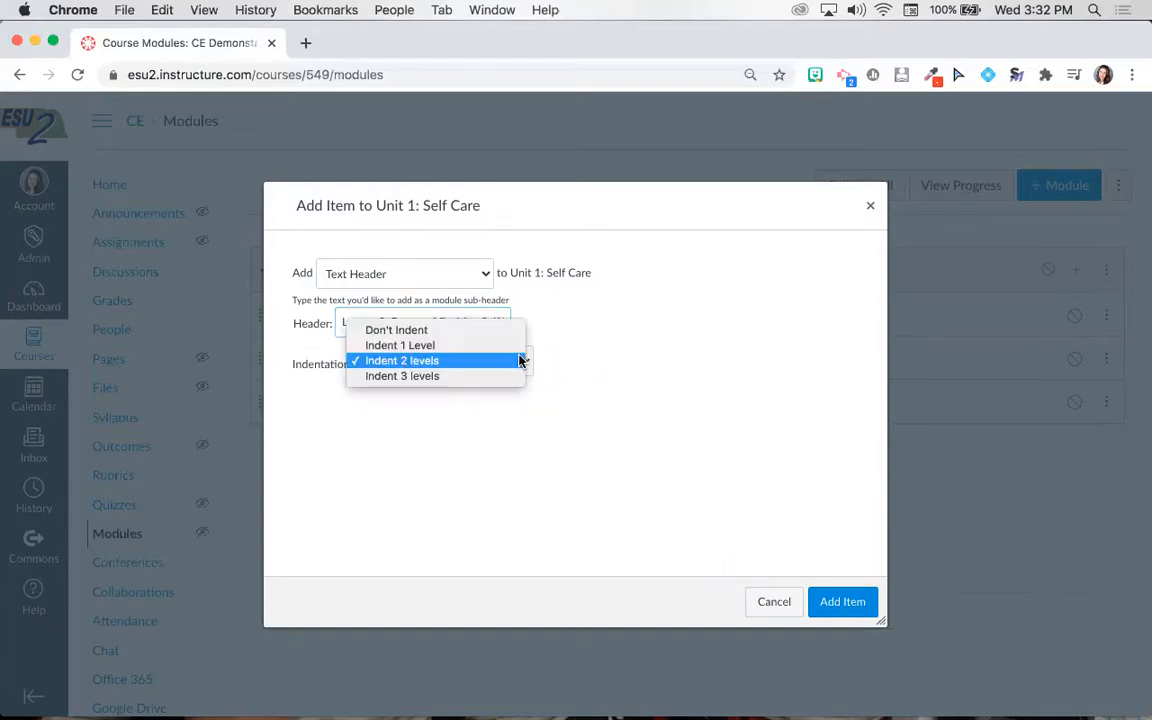
pyautogui.click(489, 331)
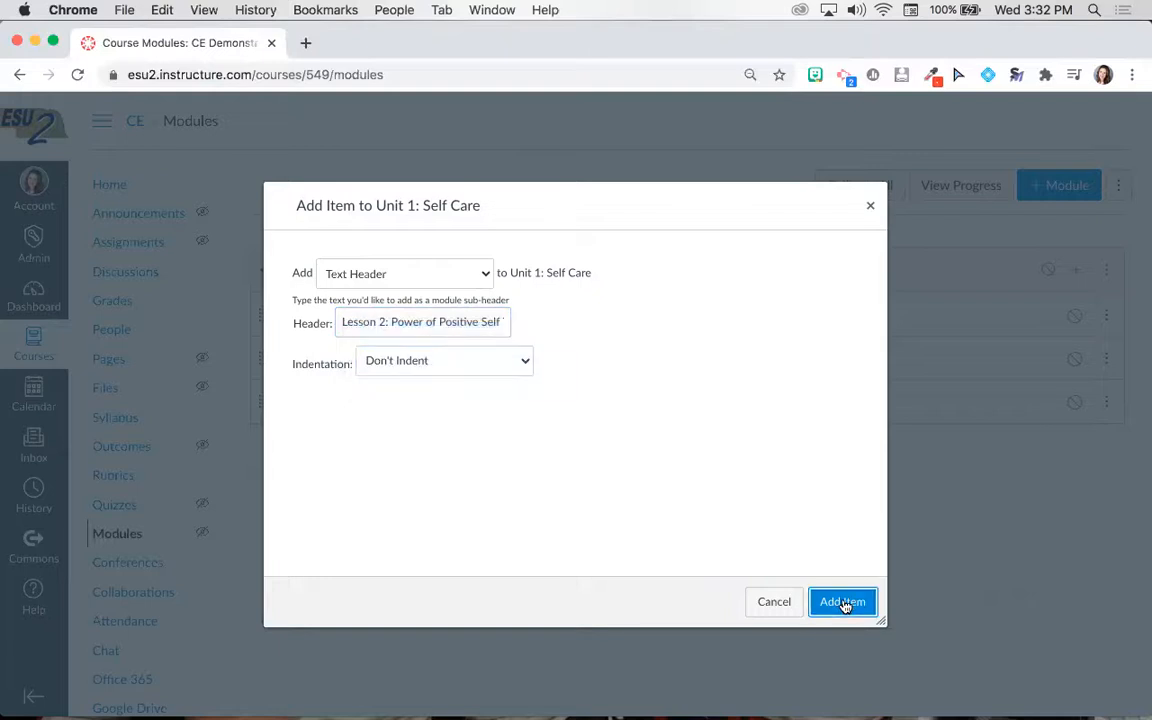
pyautogui.click(843, 603)
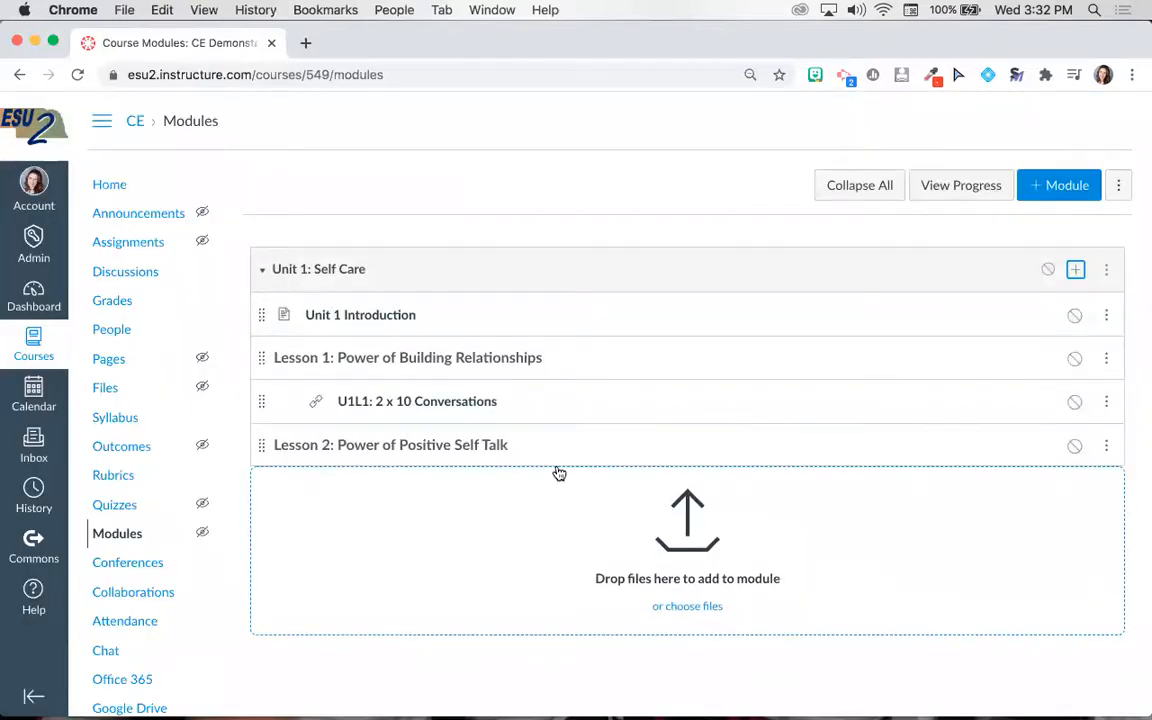
# Start adding another item to the Unit 1: Self Care module.
pyautogui.click(1074, 272)
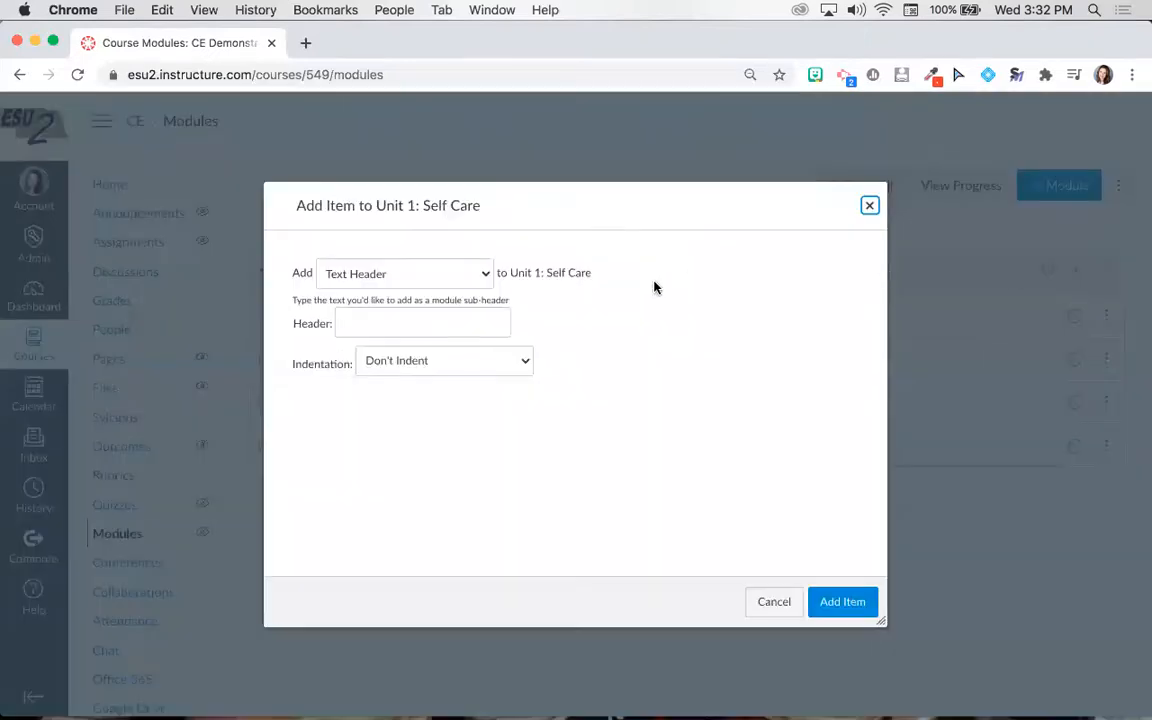
pyautogui.click(442, 279)
pyautogui.click(441, 290)
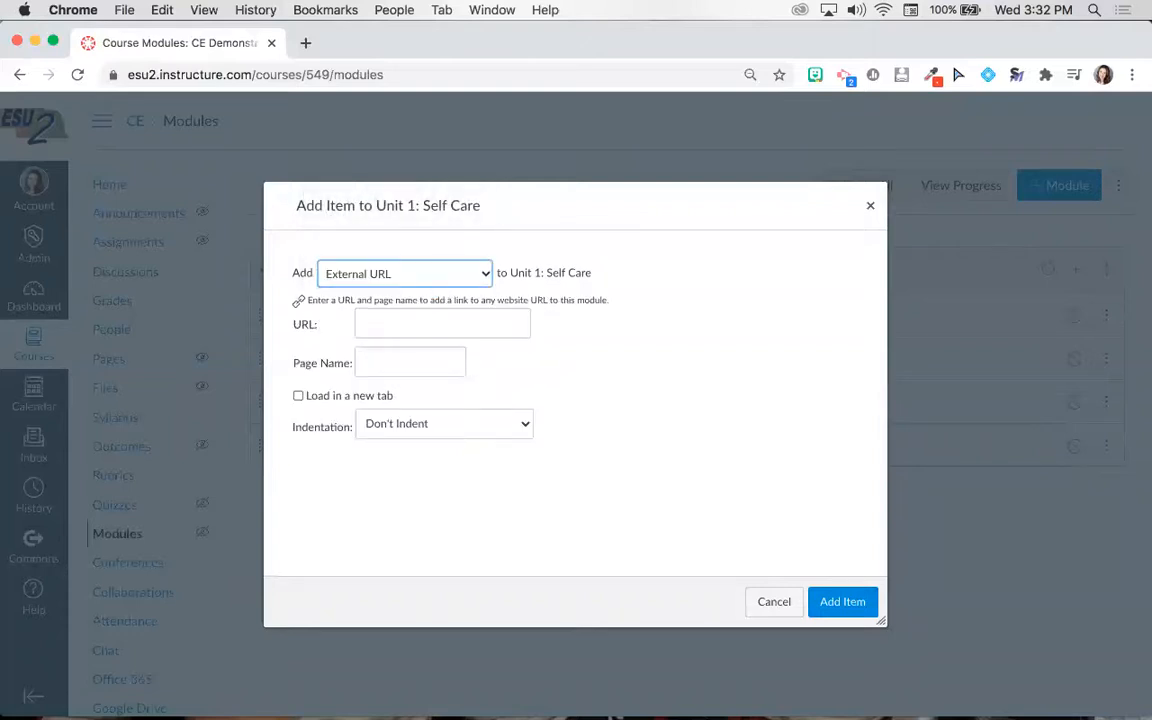
pyautogui.click(484, 325)
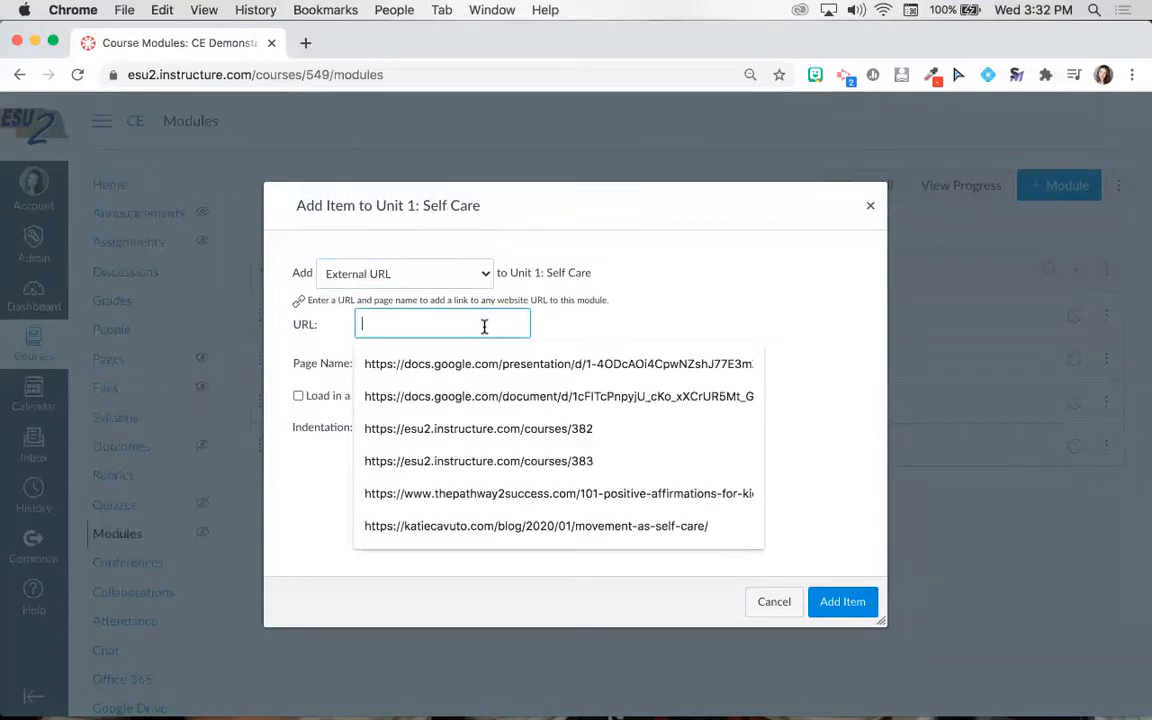
# Add a new page named "U1L2: What is Positive Self-Talk?" to the module, indented 2 levels.
pyautogui.click(449, 278)
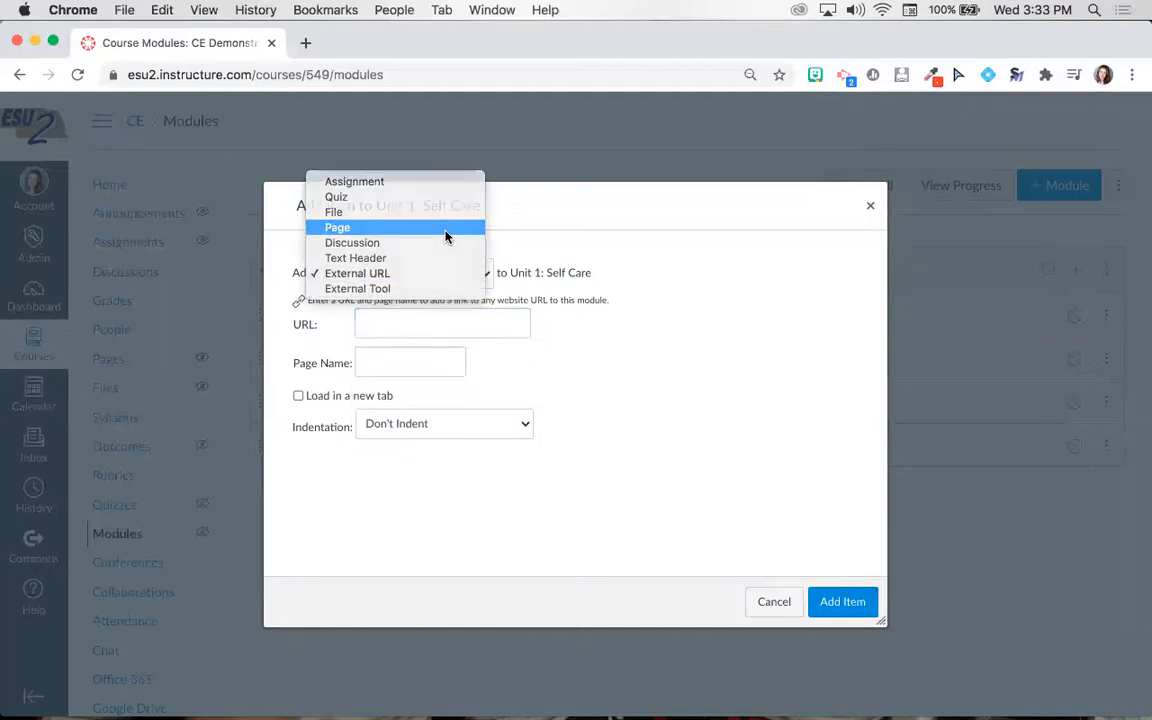
pyautogui.click(447, 228)
pyautogui.click(411, 330)
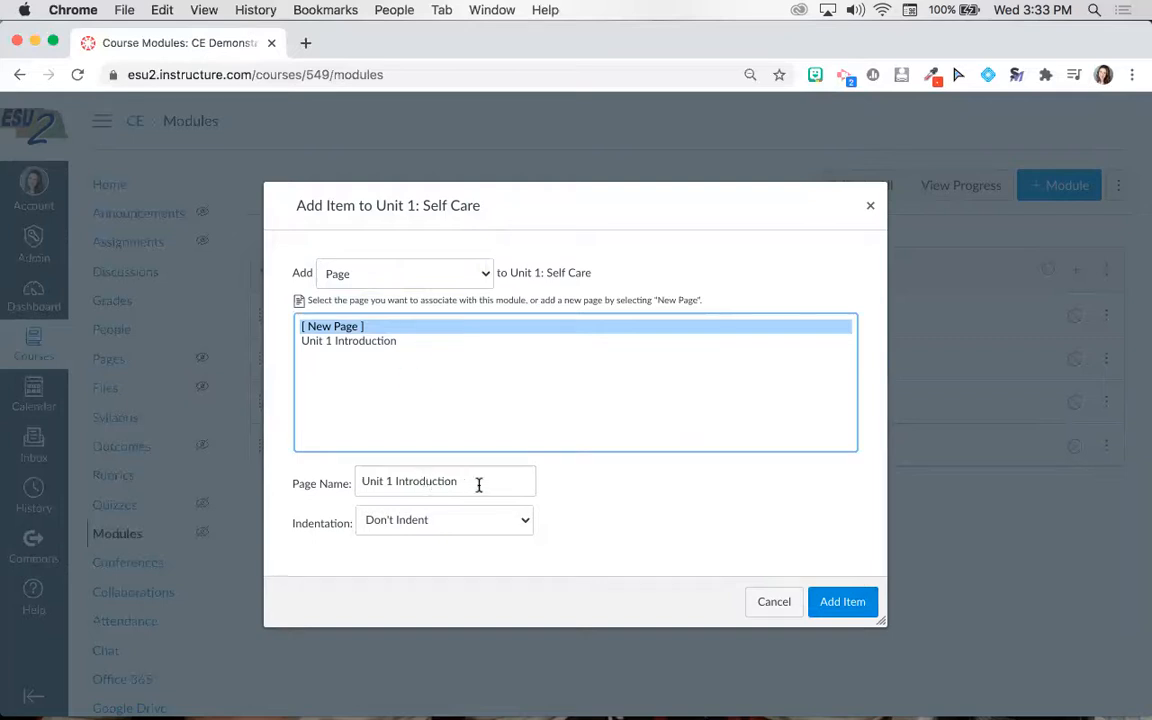
pyautogui.moveTo(478, 483); pyautogui.dragTo(333, 485)
pyautogui.write('U1')
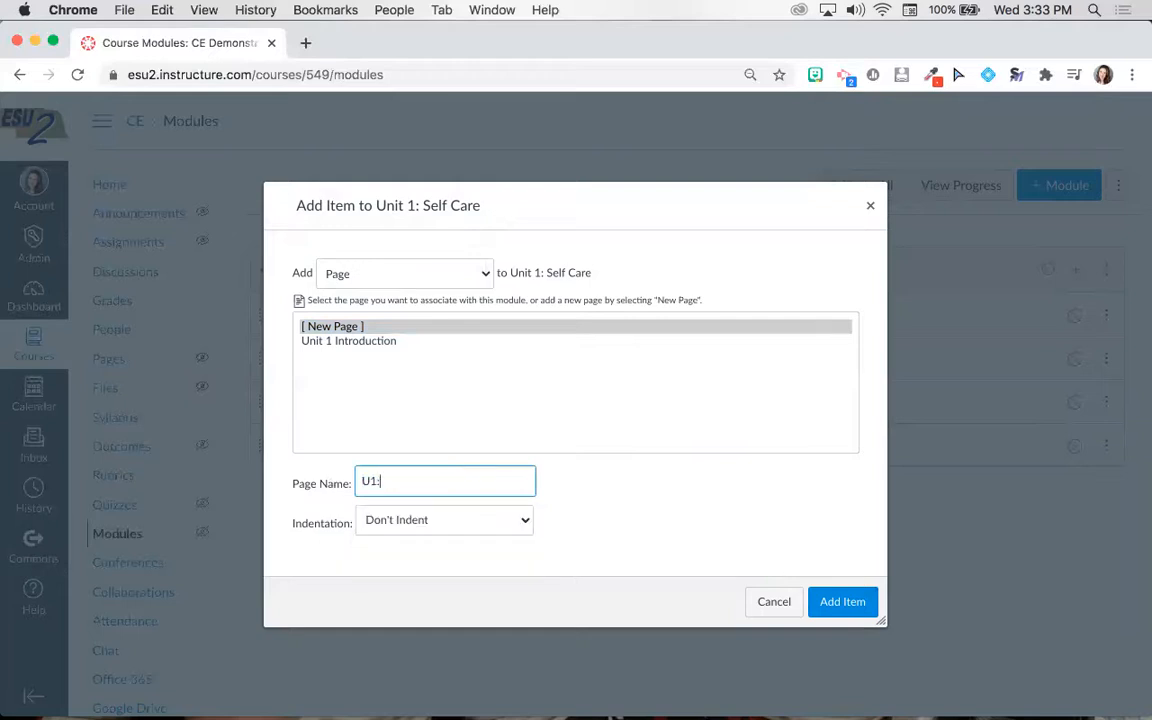
pyautogui.write('L2:')
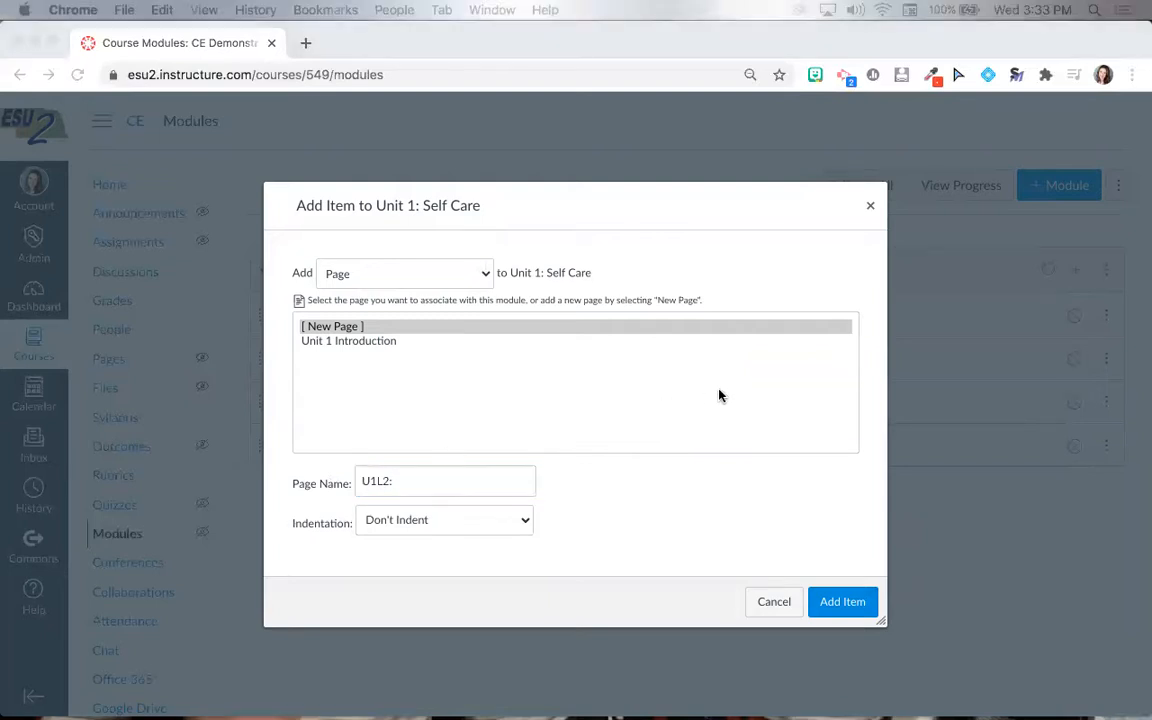
pyautogui.click(456, 483)
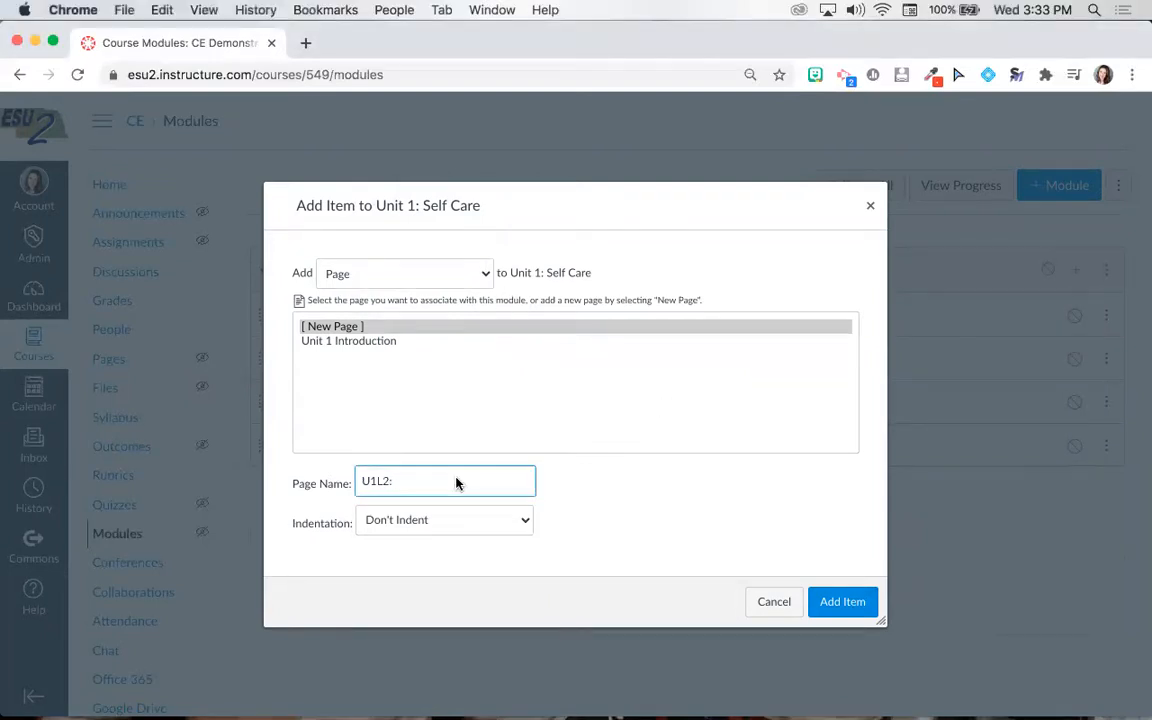
pyautogui.write('What is Postiiv')
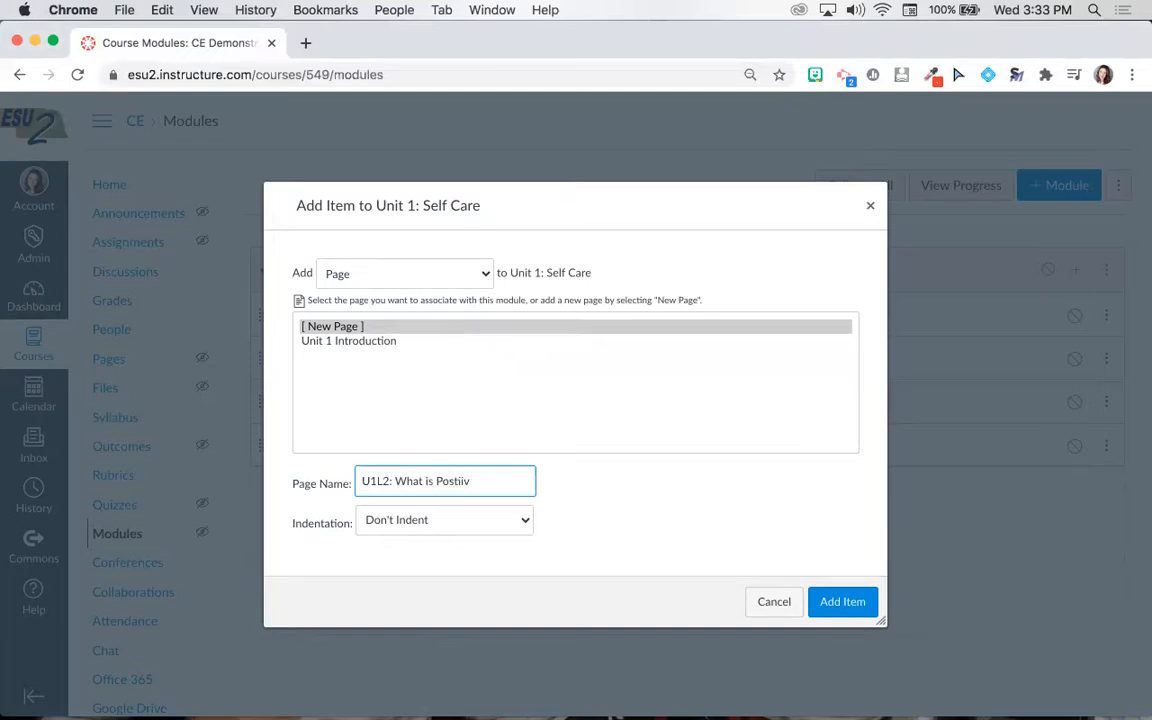
pyautogui.write('itive Self-Talk?')
pyautogui.click(452, 525)
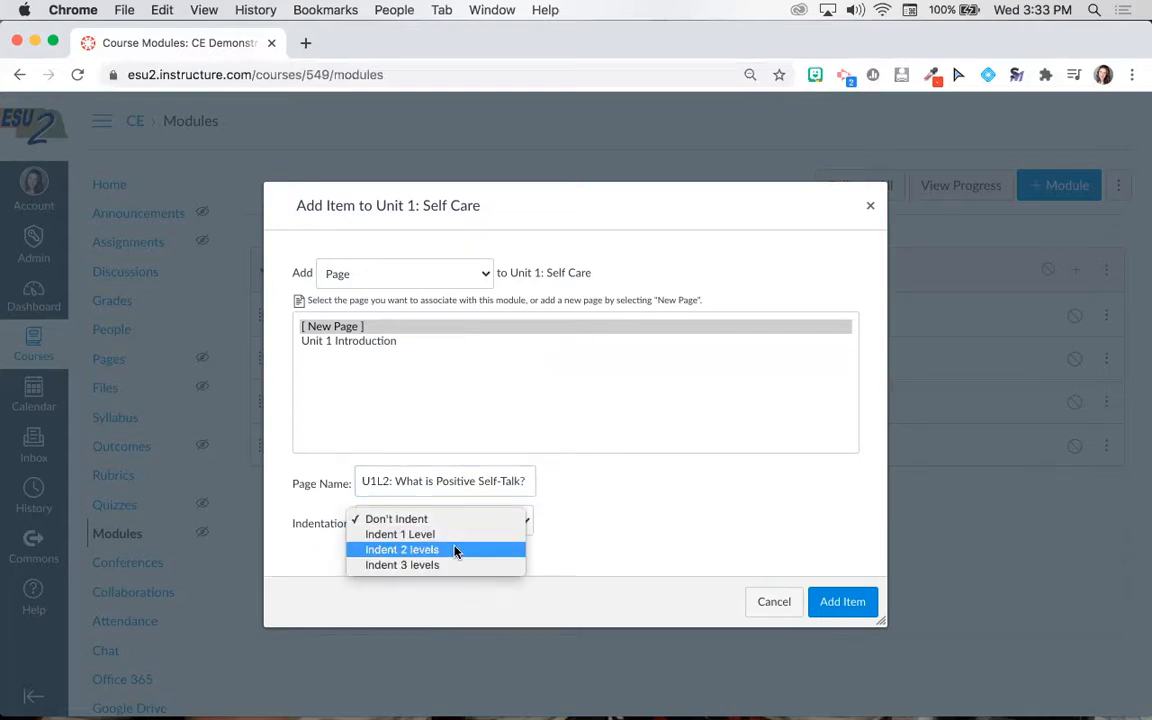
pyautogui.click(456, 548)
pyautogui.click(854, 604)
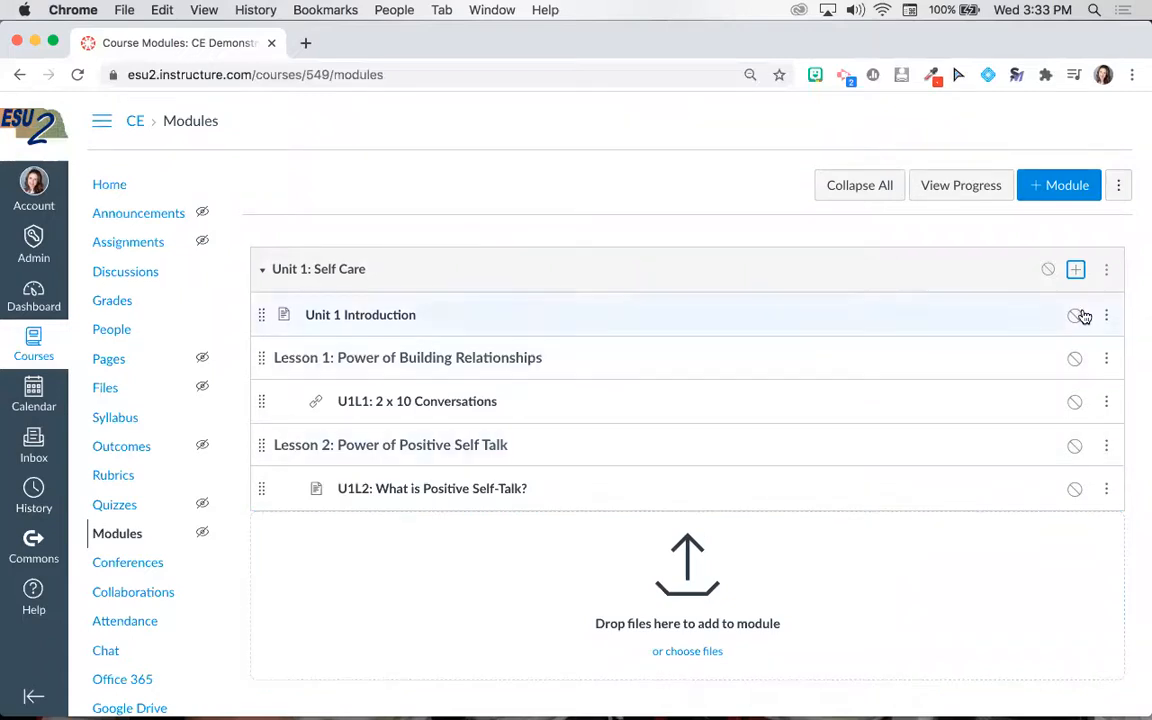
# Add a new assignment named "U1L2: Positive Self Affirmations" to the Unit 1: Self Care module, indented 2 levels.
pyautogui.click(1075, 271)
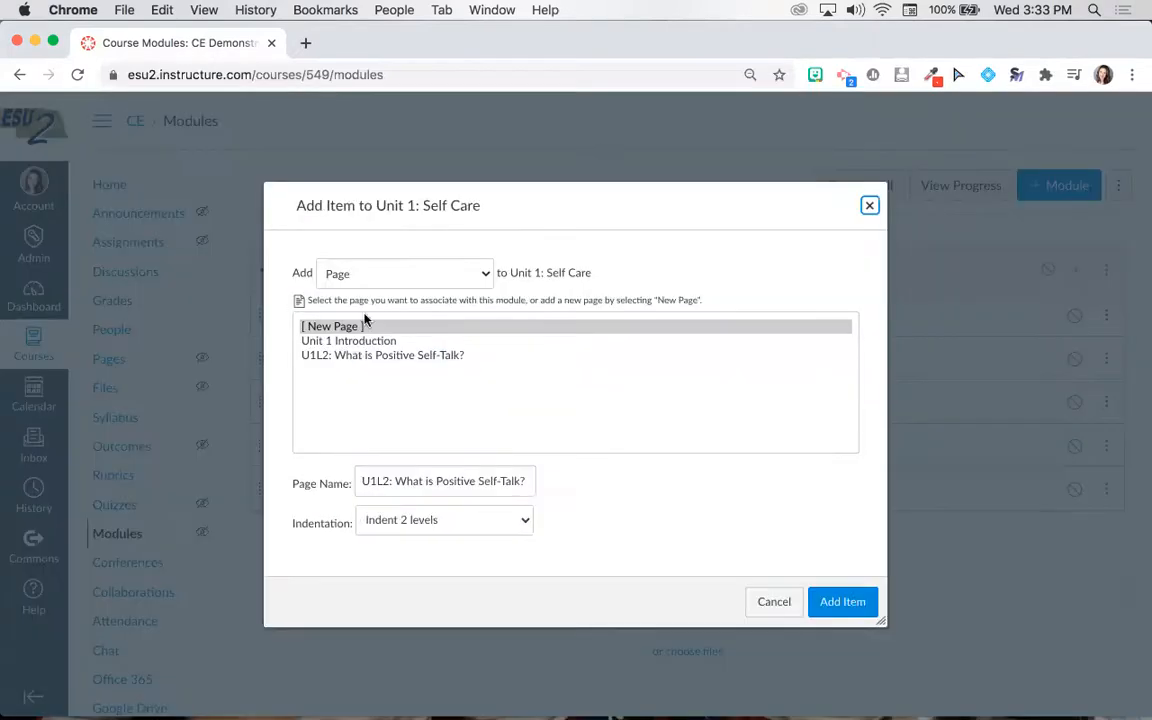
pyautogui.click(390, 272)
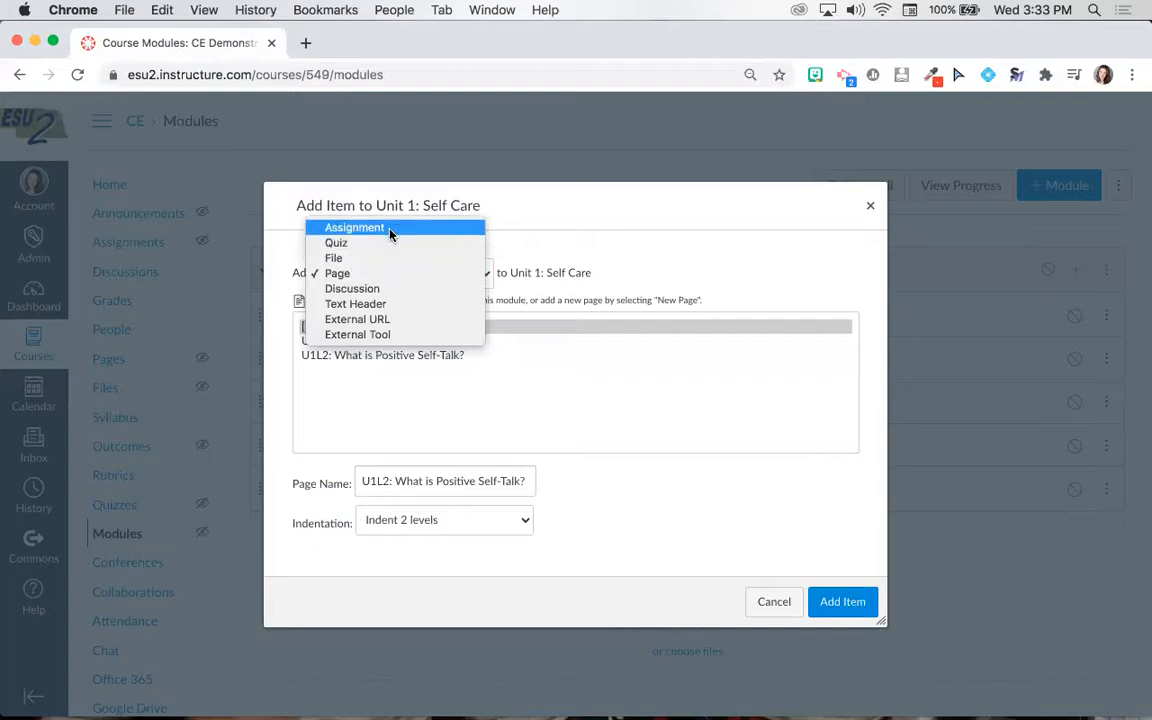
pyautogui.click(390, 228)
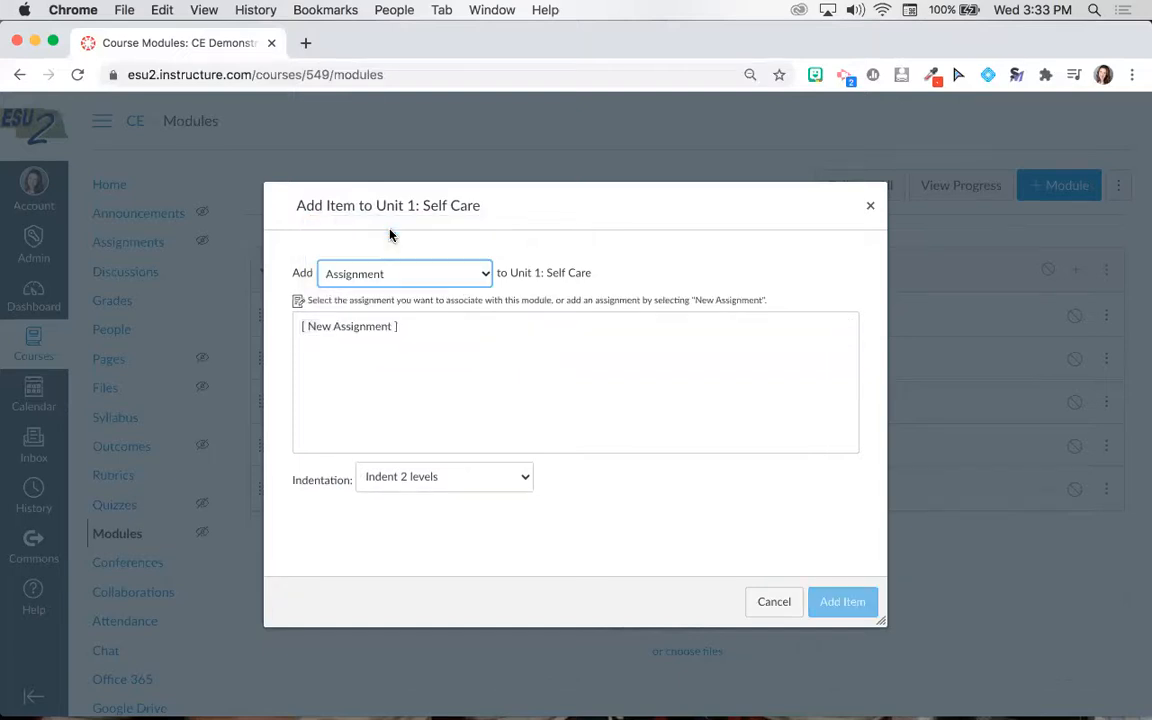
pyautogui.click(356, 330)
pyautogui.click(413, 484)
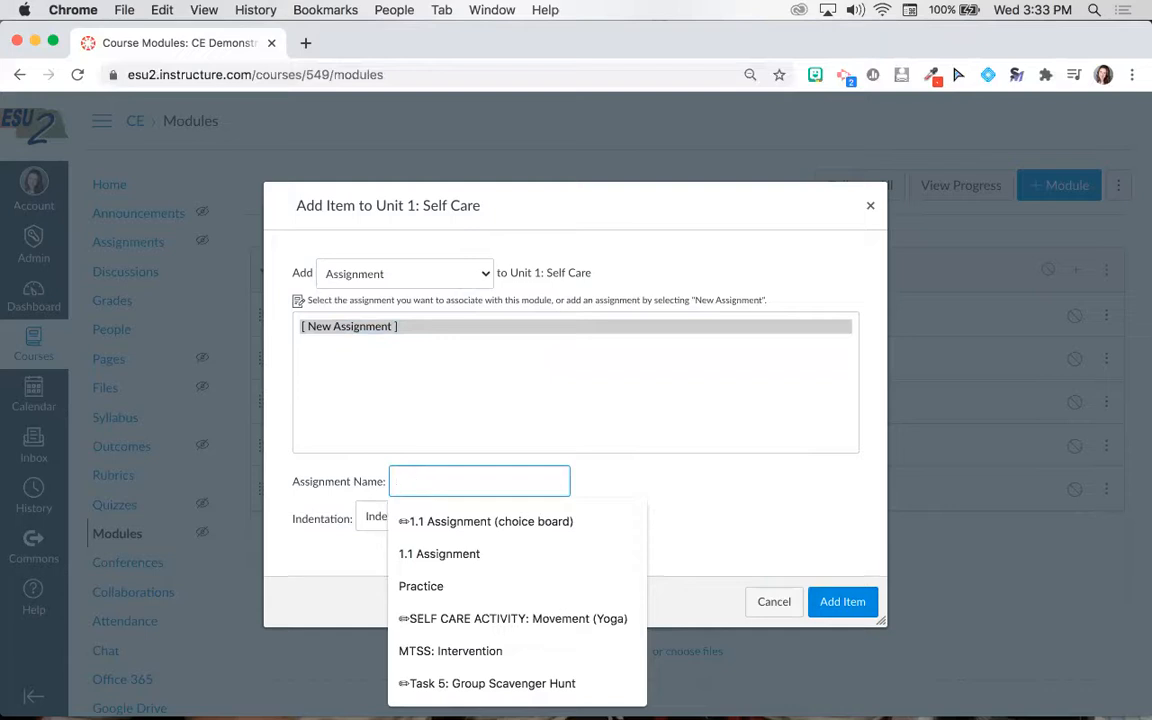
pyautogui.write('U1L2: Posi')
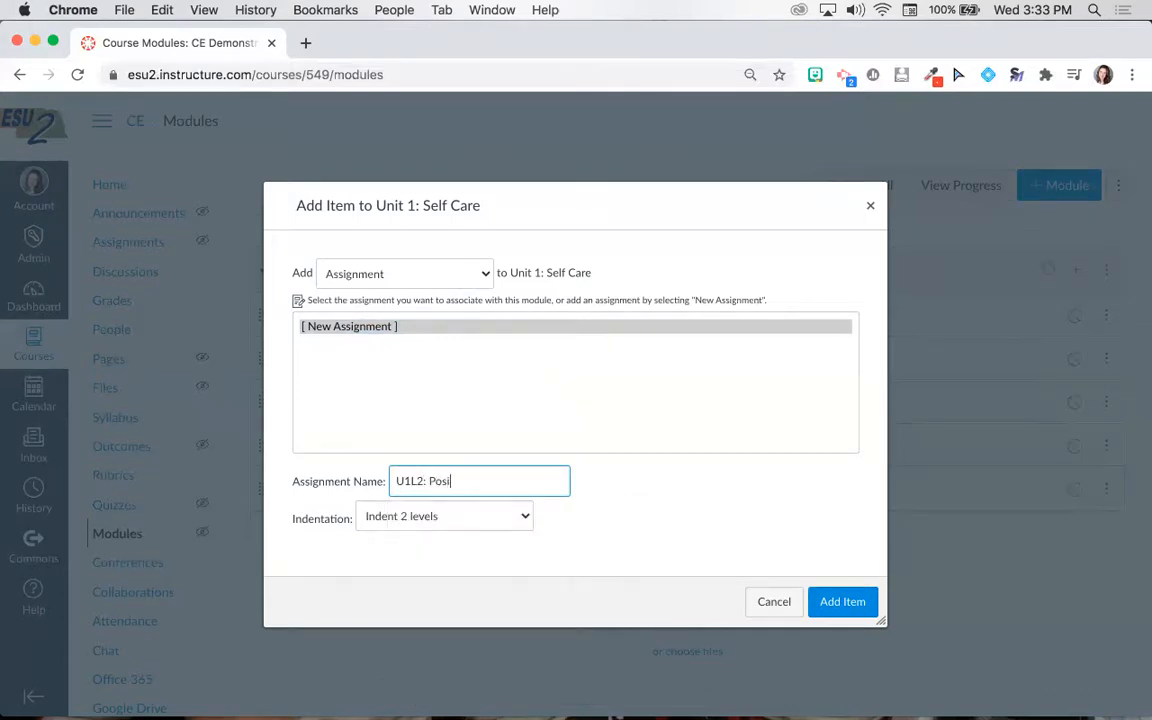
pyautogui.write('tive Self Affirmations')
pyautogui.click(836, 606)
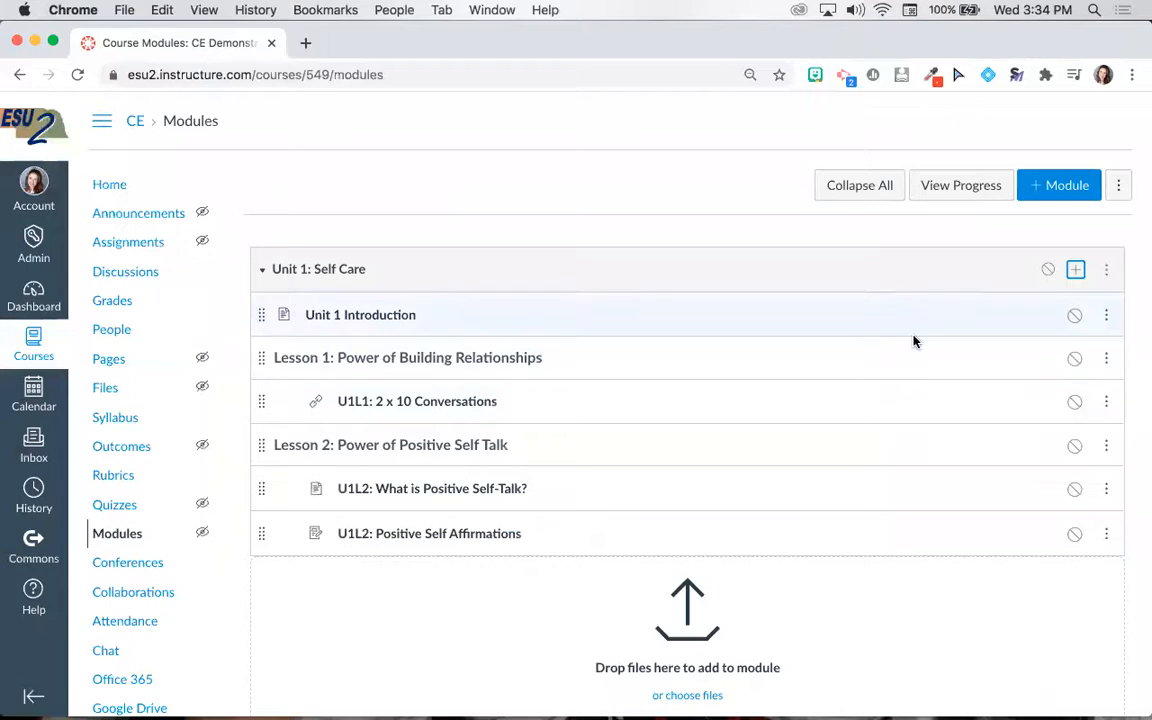
# Add the text header "Lesson 3: Power of Movement" to the Unit 1: Self Care module without indentation.
pyautogui.click(1075, 270)
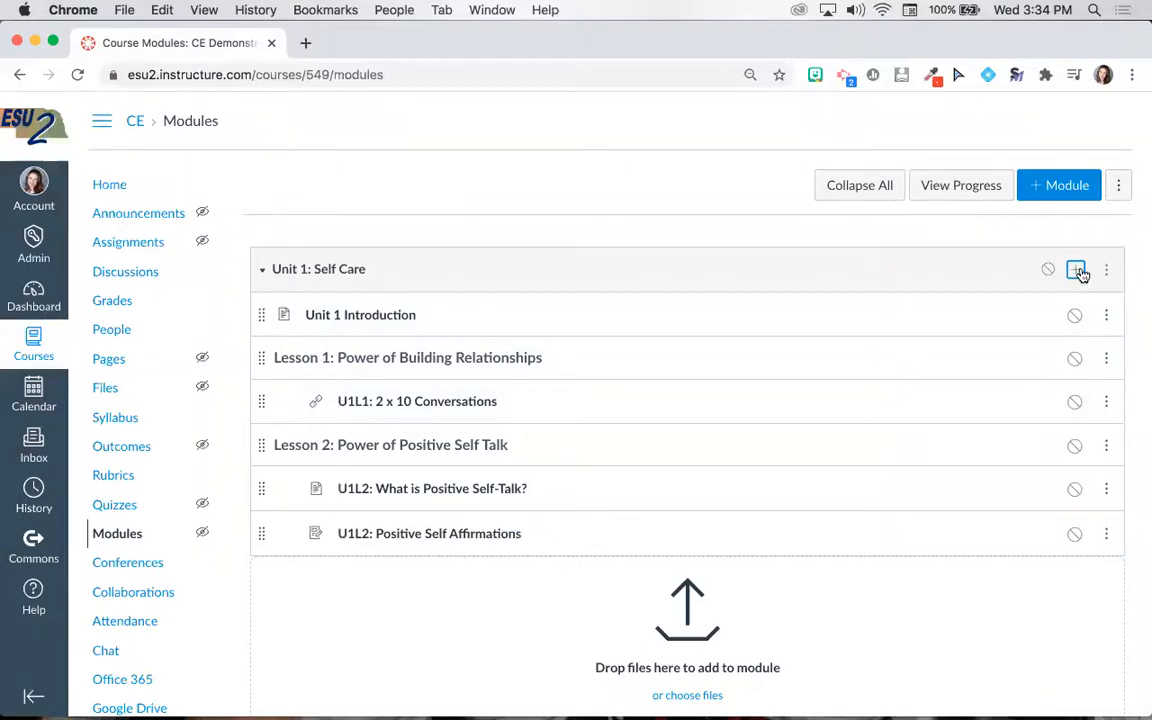
pyautogui.click(465, 272)
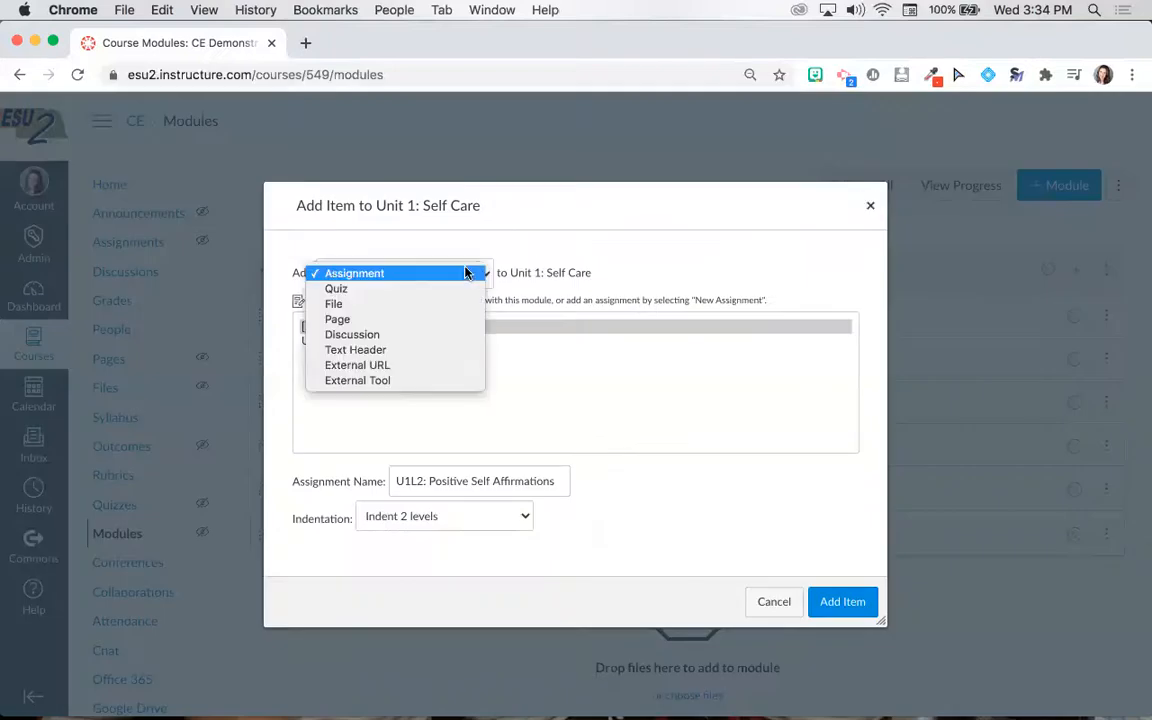
pyautogui.click(465, 352)
pyautogui.click(405, 320)
pyautogui.write('Lesson 3:')
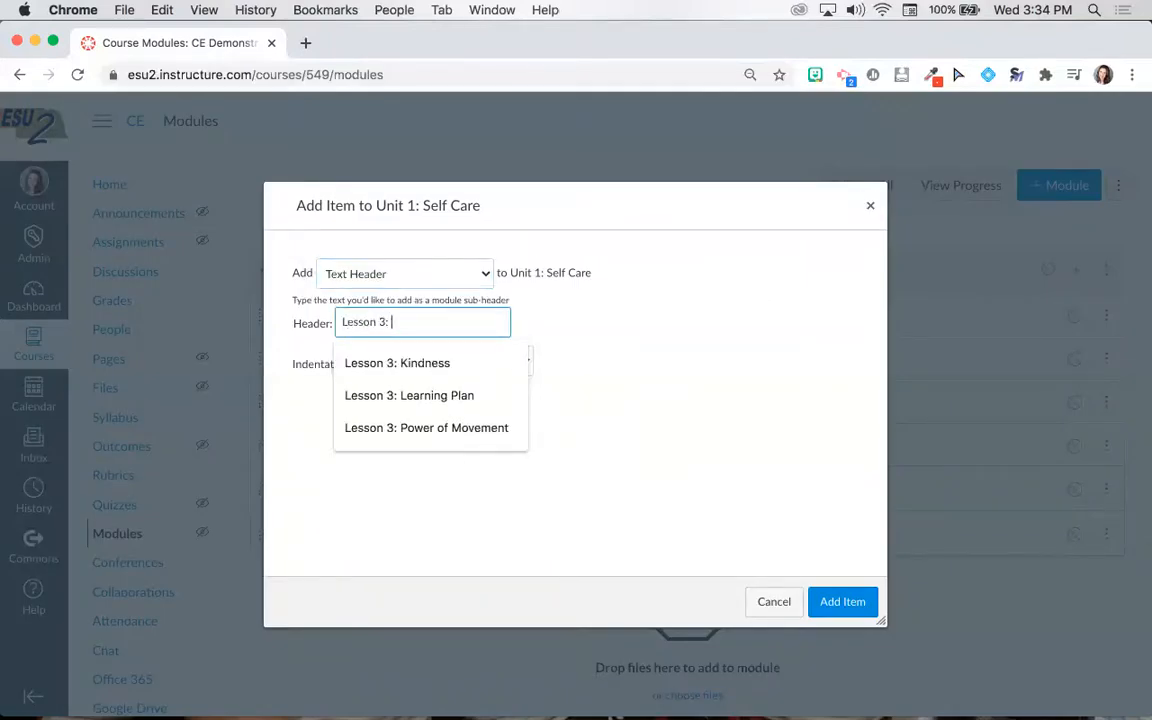
pyautogui.write(' Power of Movem')
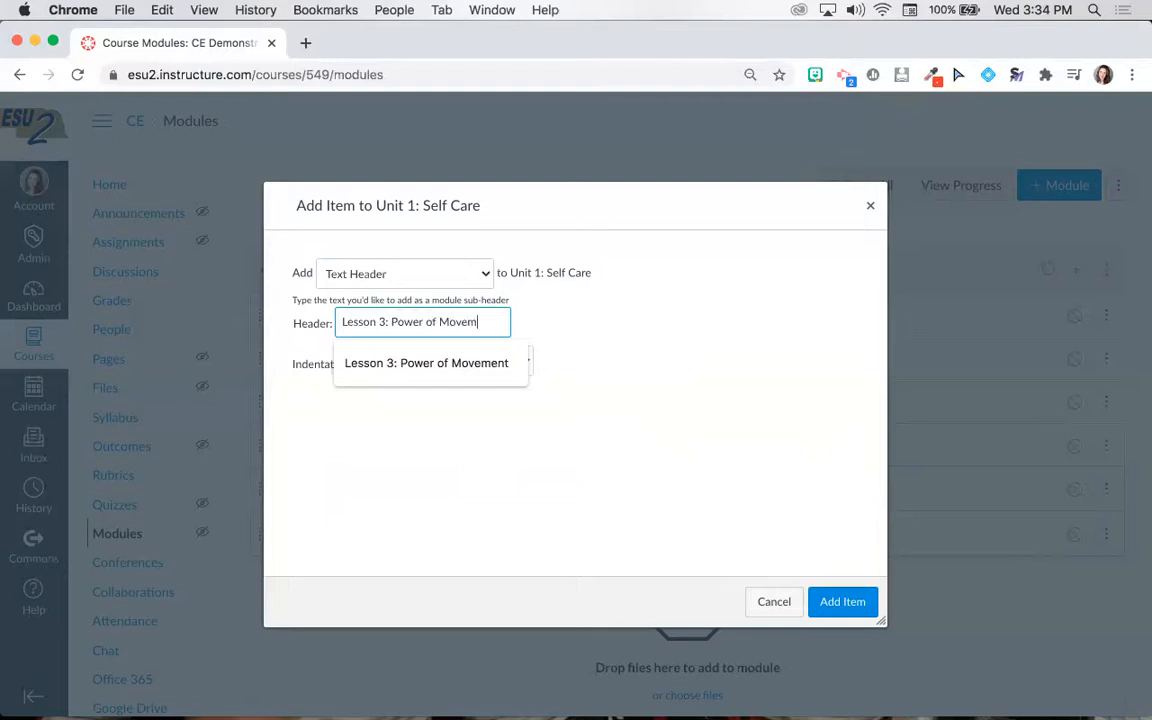
pyautogui.write('ent')
pyautogui.click(440, 361)
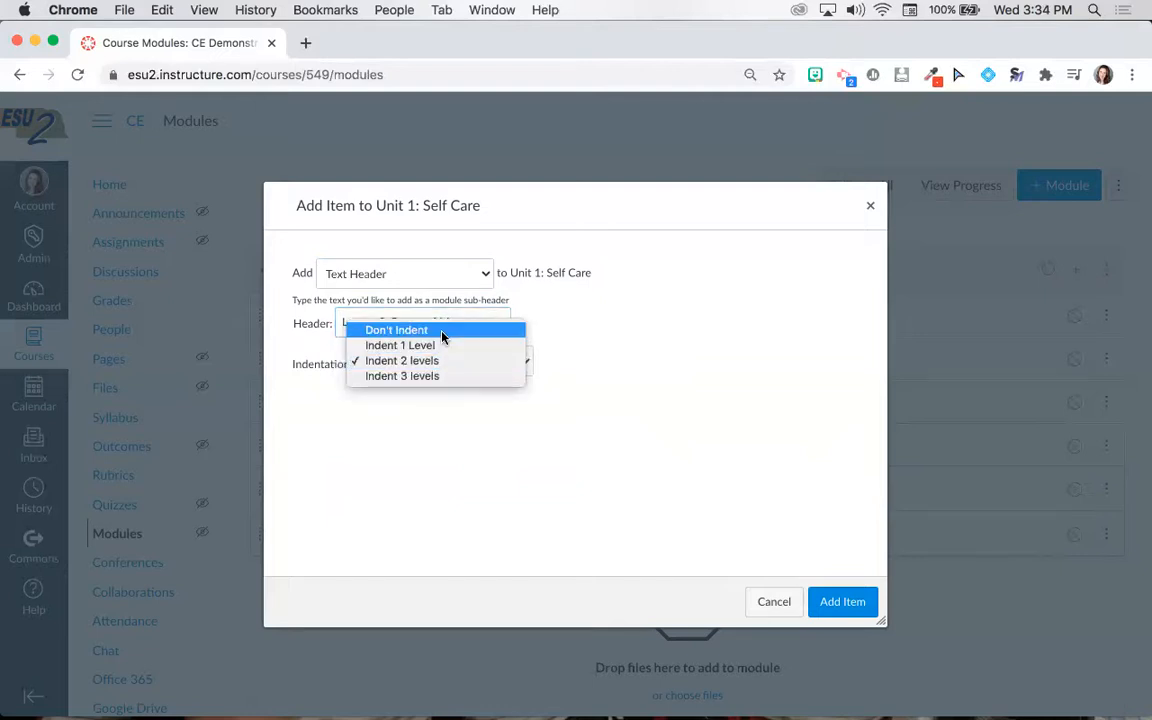
pyautogui.click(442, 332)
pyautogui.click(862, 606)
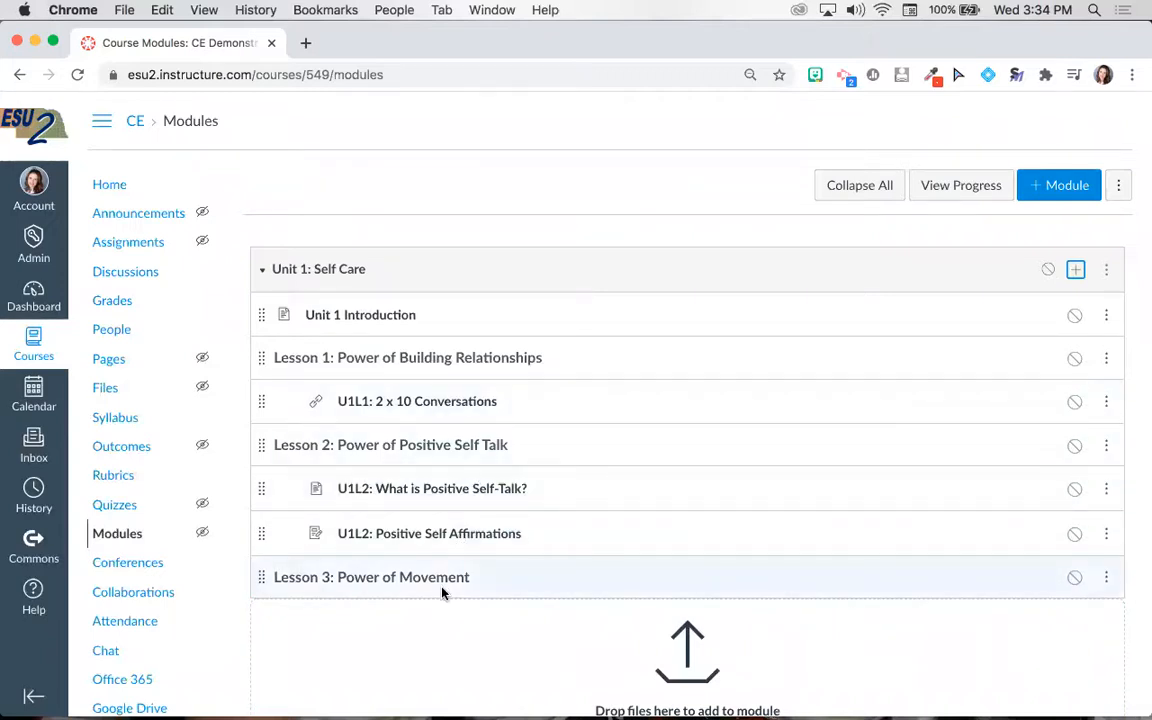
pyautogui.scroll(-2, 694, 506)
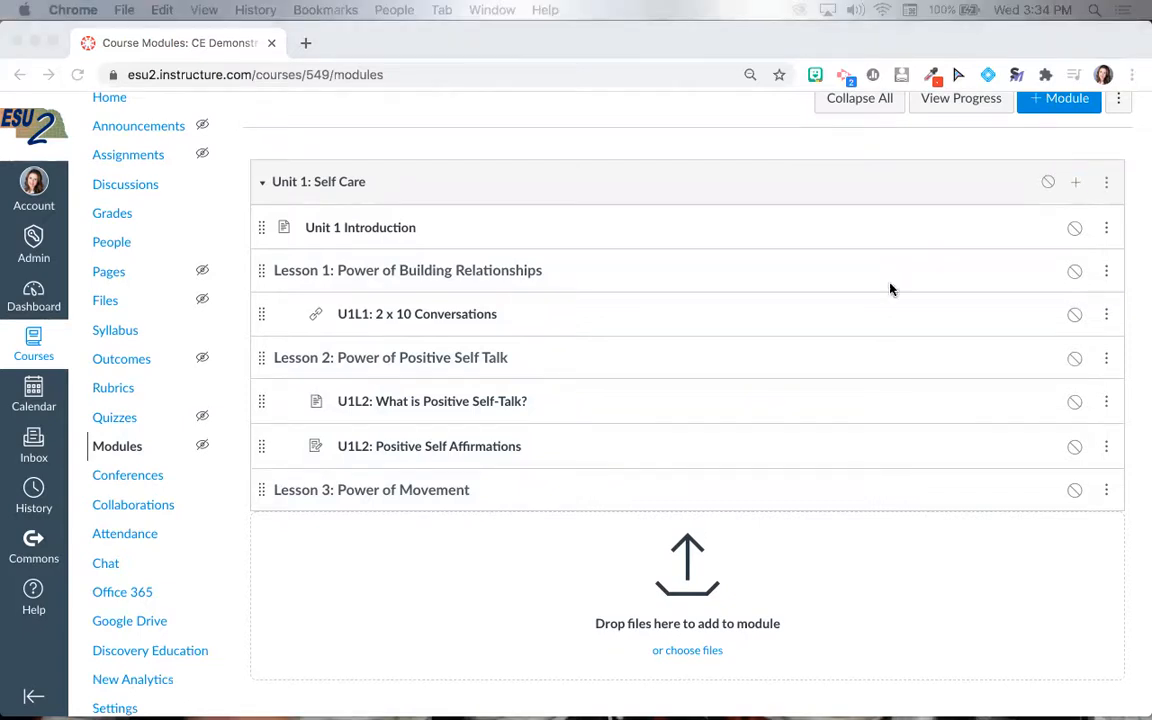
pyautogui.click(1076, 182)
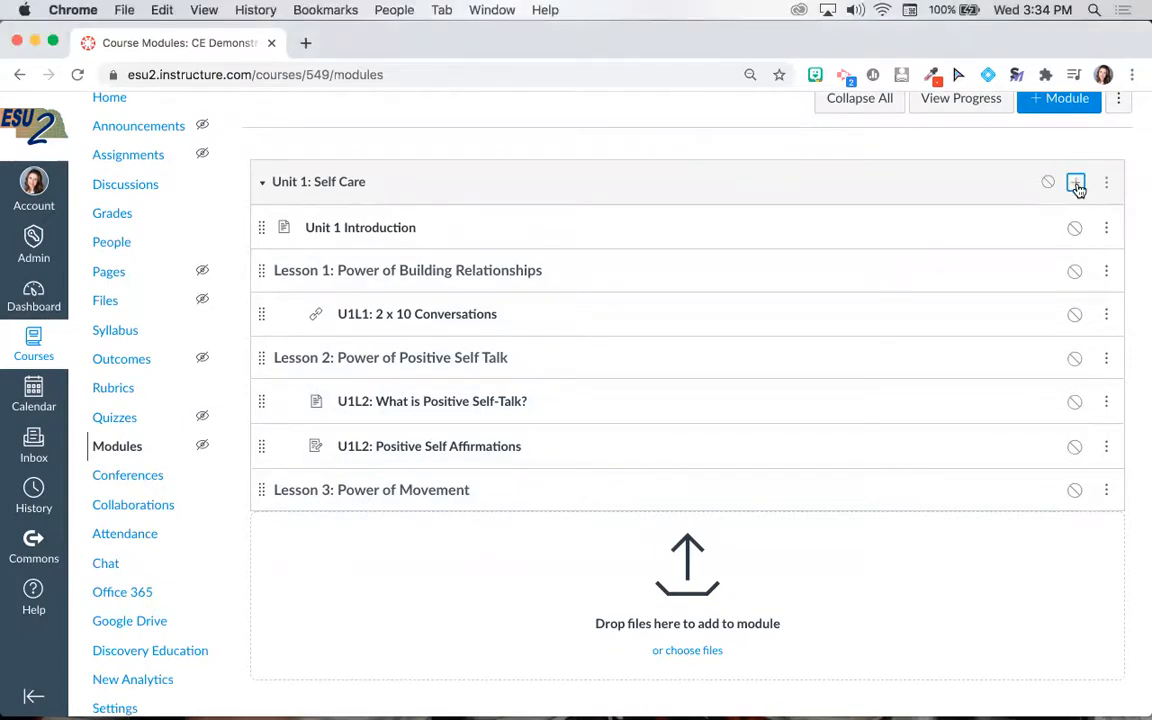
pyautogui.click(1076, 182)
pyautogui.click(367, 279)
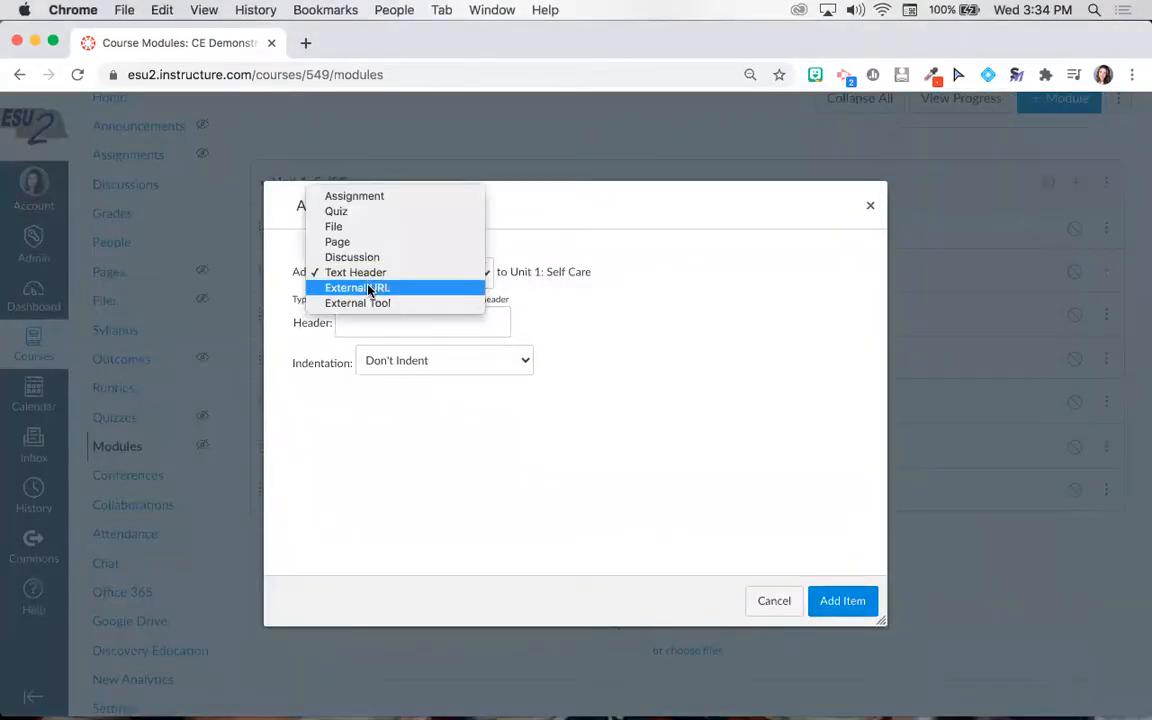
pyautogui.click(369, 293)
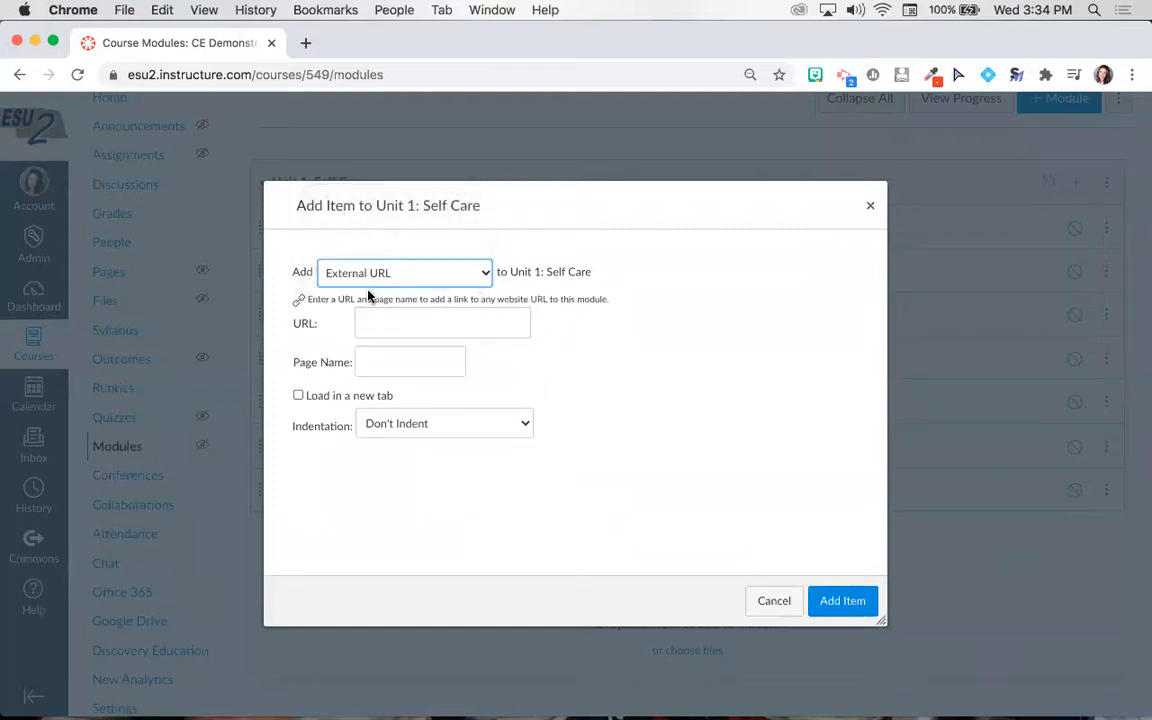
pyautogui.click(374, 323)
pyautogui.write('https://katiecavuto.com/blog/2020/01/movement-as-self-care/')
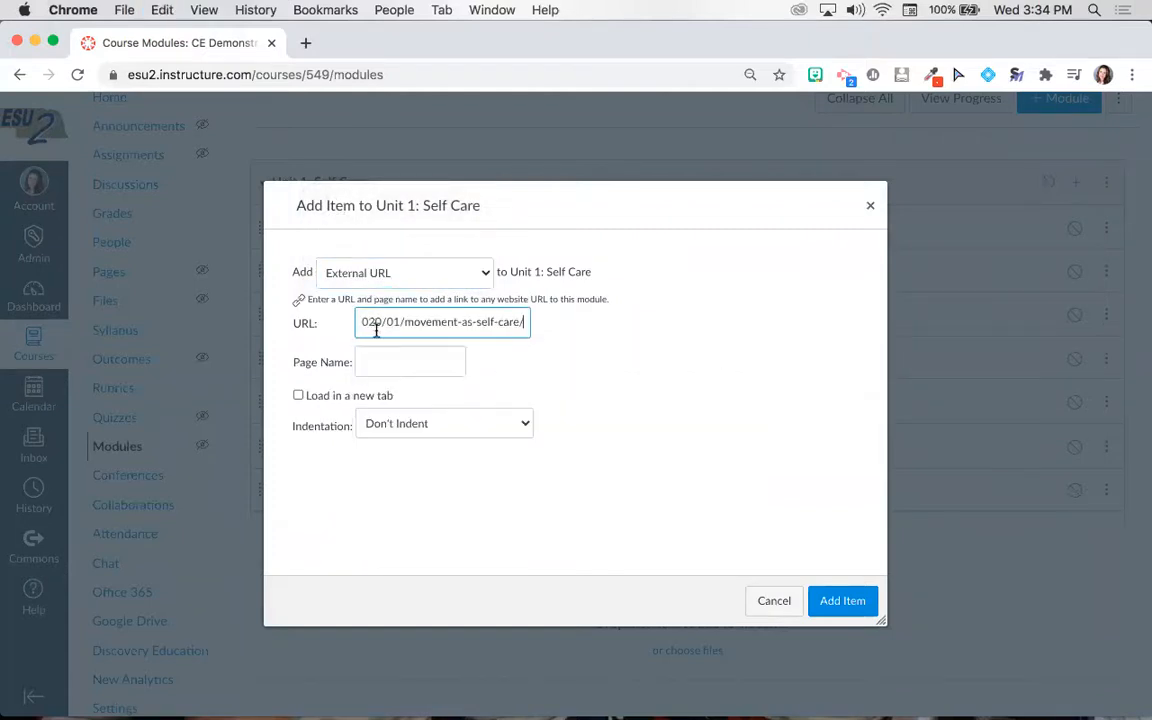
# Name the link "U1L3: Movement as Self-Care Article", indent it 2 levels and add it to the module.
pyautogui.click(383, 365)
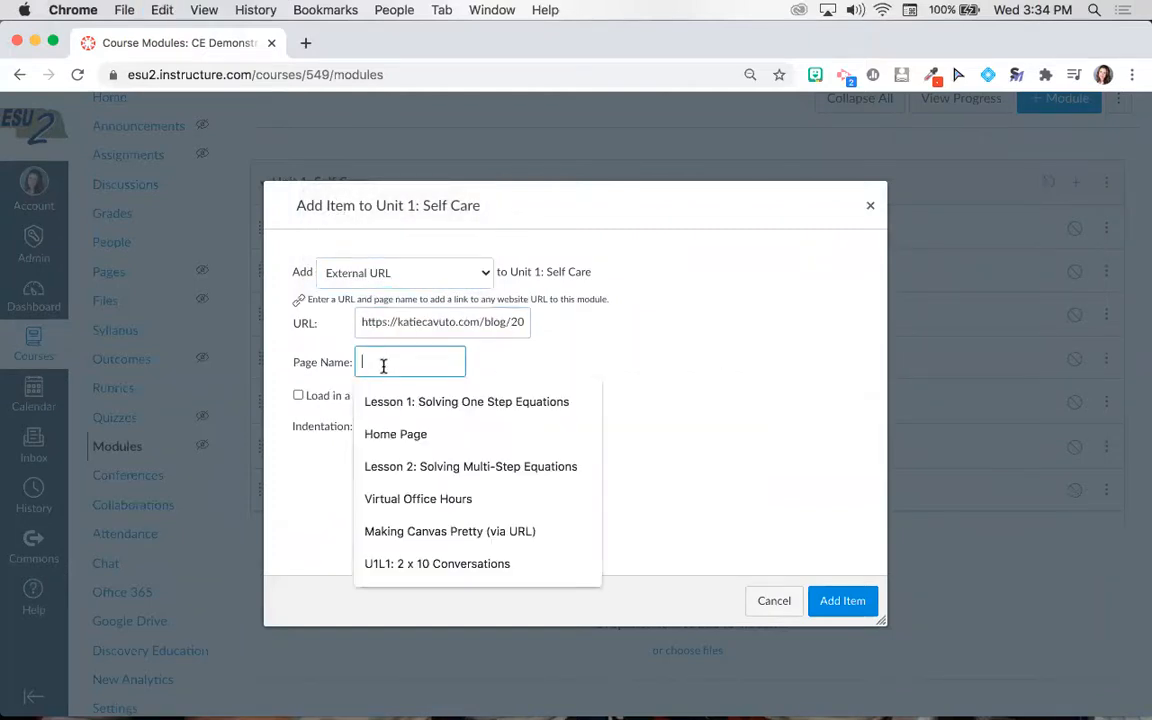
pyautogui.write('U1L')
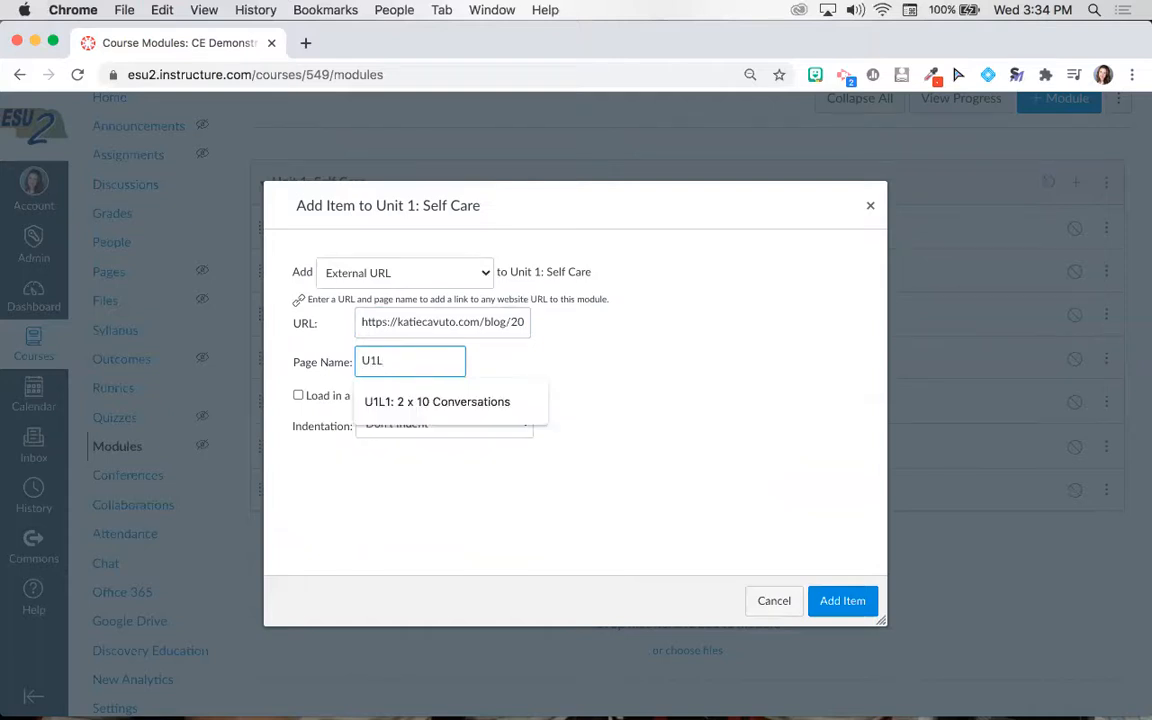
pyautogui.write('3: Mo')
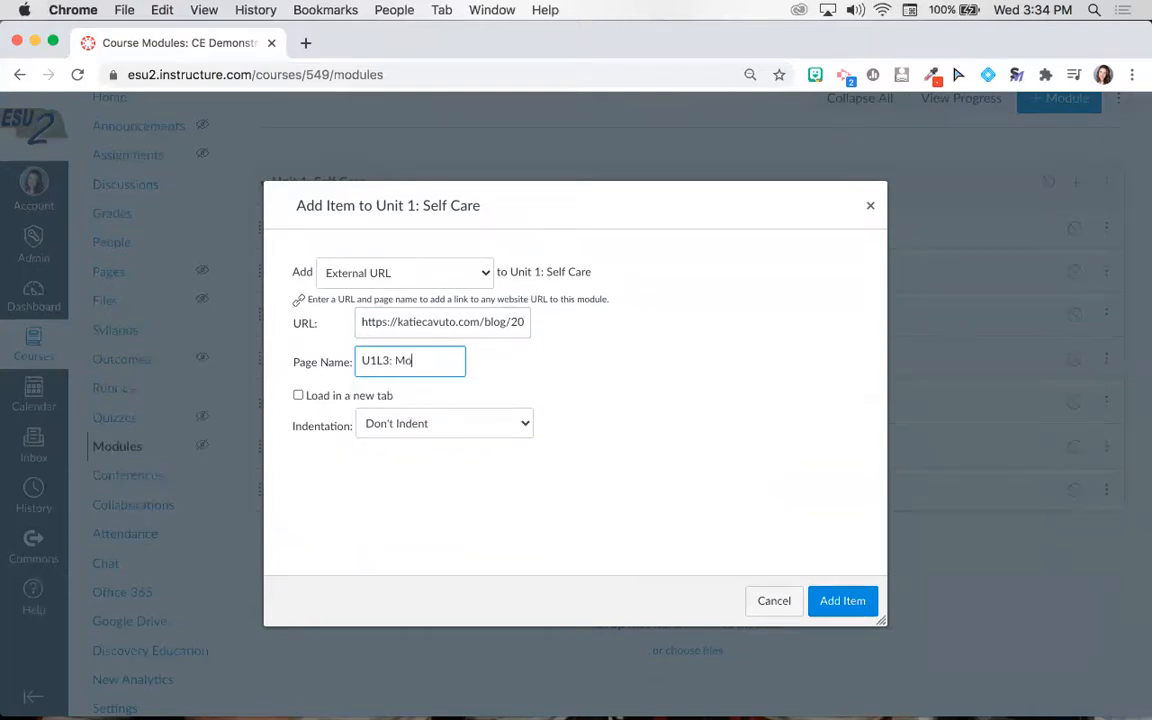
pyautogui.write('vement as Self Care Article')
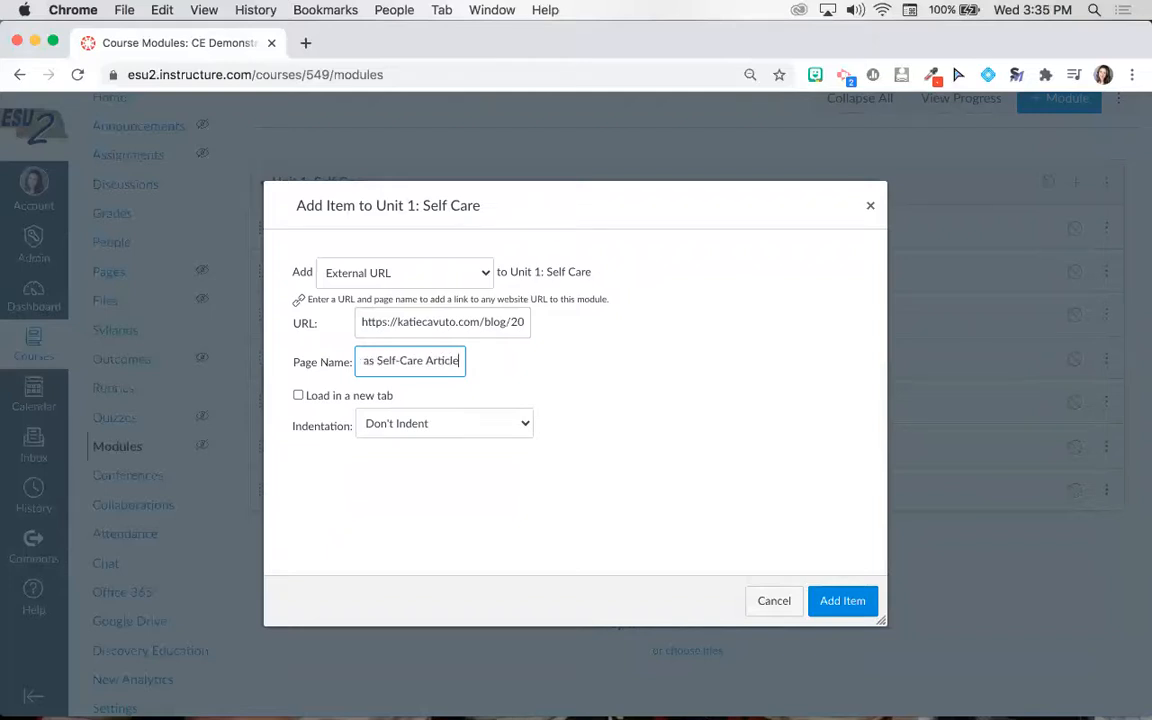
pyautogui.click(404, 425)
pyautogui.click(420, 452)
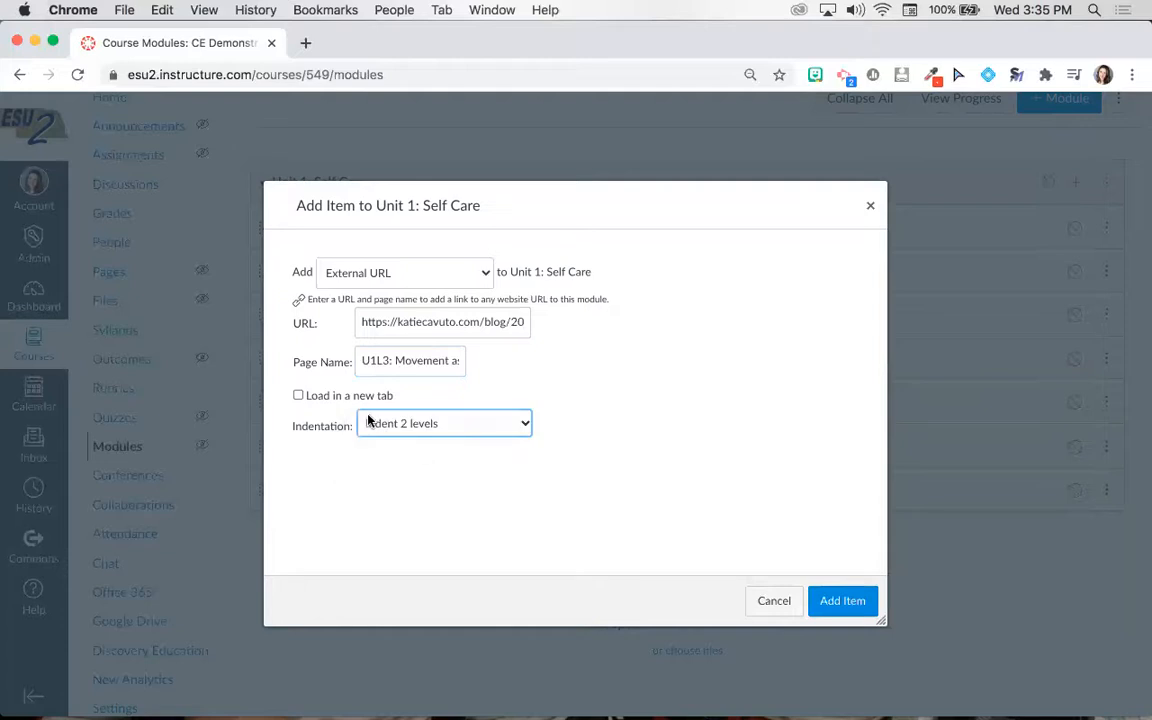
pyautogui.click(846, 605)
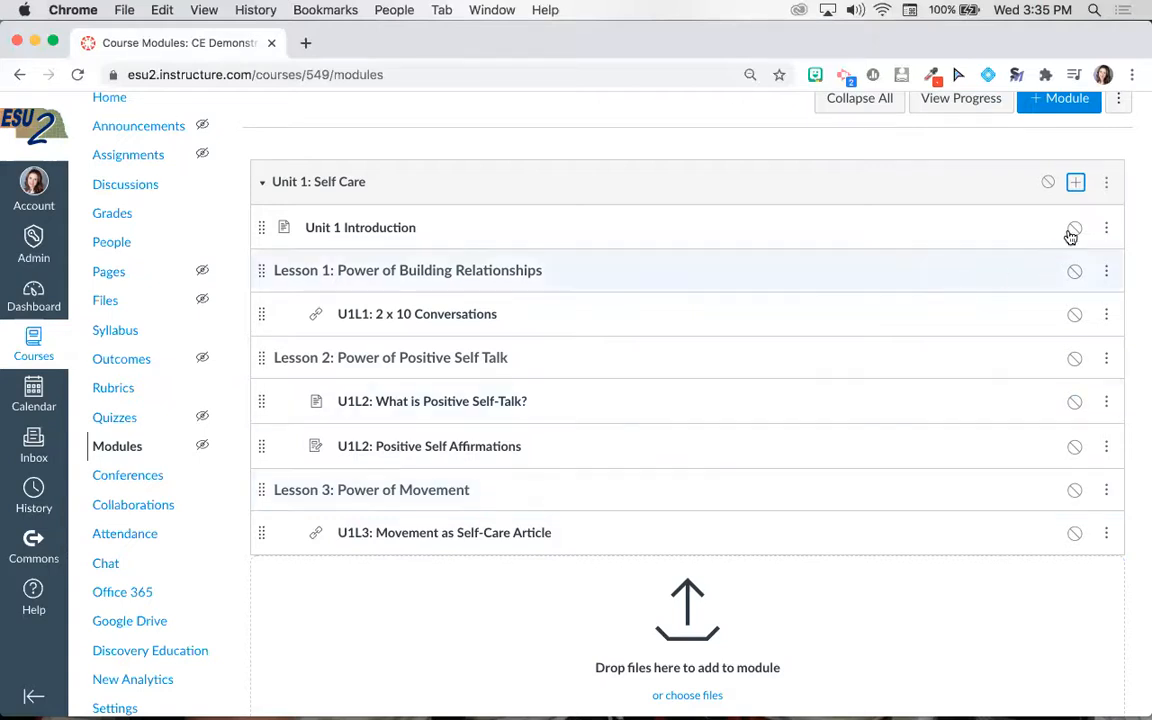
# Add a new assignment named "U1L3: Self Care Choice Board - Movement" to the Unit 1: Self Care module, indented 2 levels.
pyautogui.click(1075, 182)
pyautogui.click(425, 275)
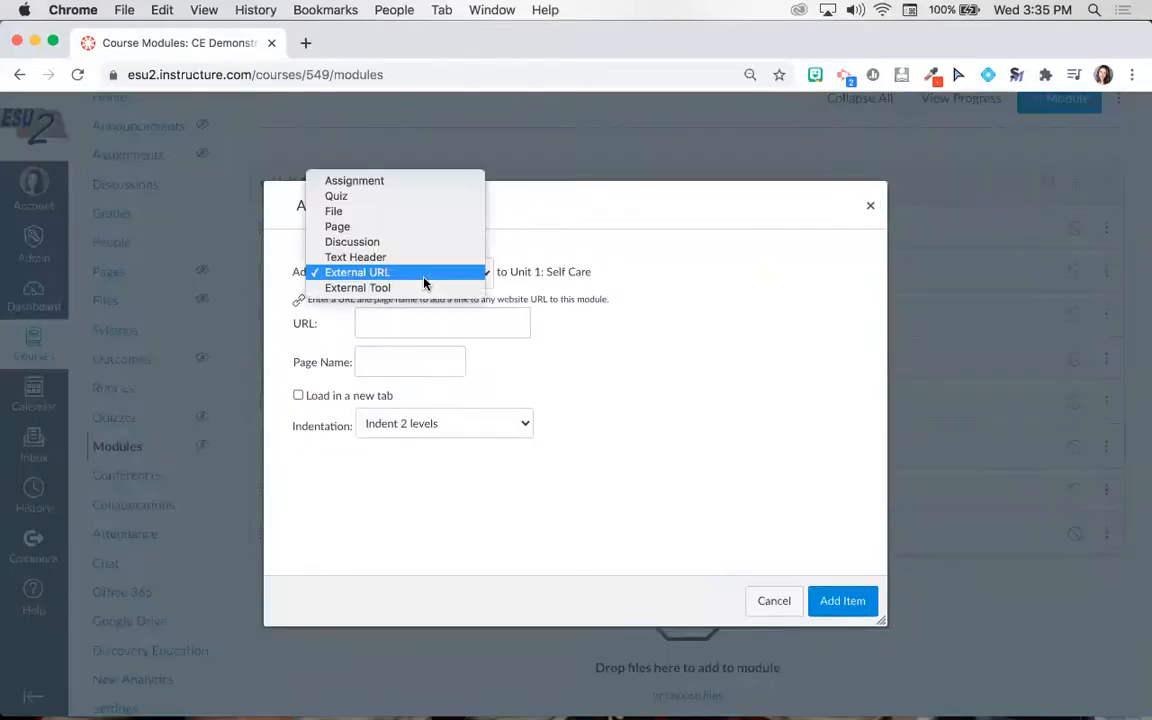
pyautogui.click(420, 183)
pyautogui.click(380, 327)
pyautogui.click(461, 472)
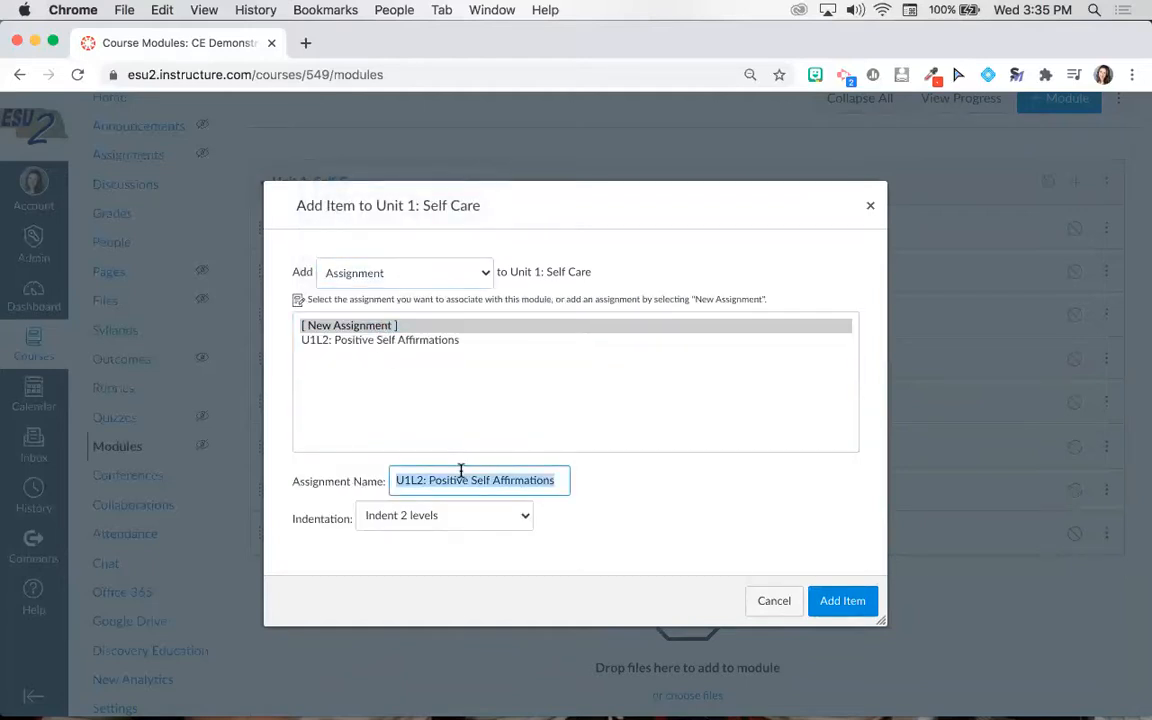
pyautogui.write('U1')
pyautogui.press('BackSpace')
pyautogui.press('BackSpace')
pyautogui.write('U1')
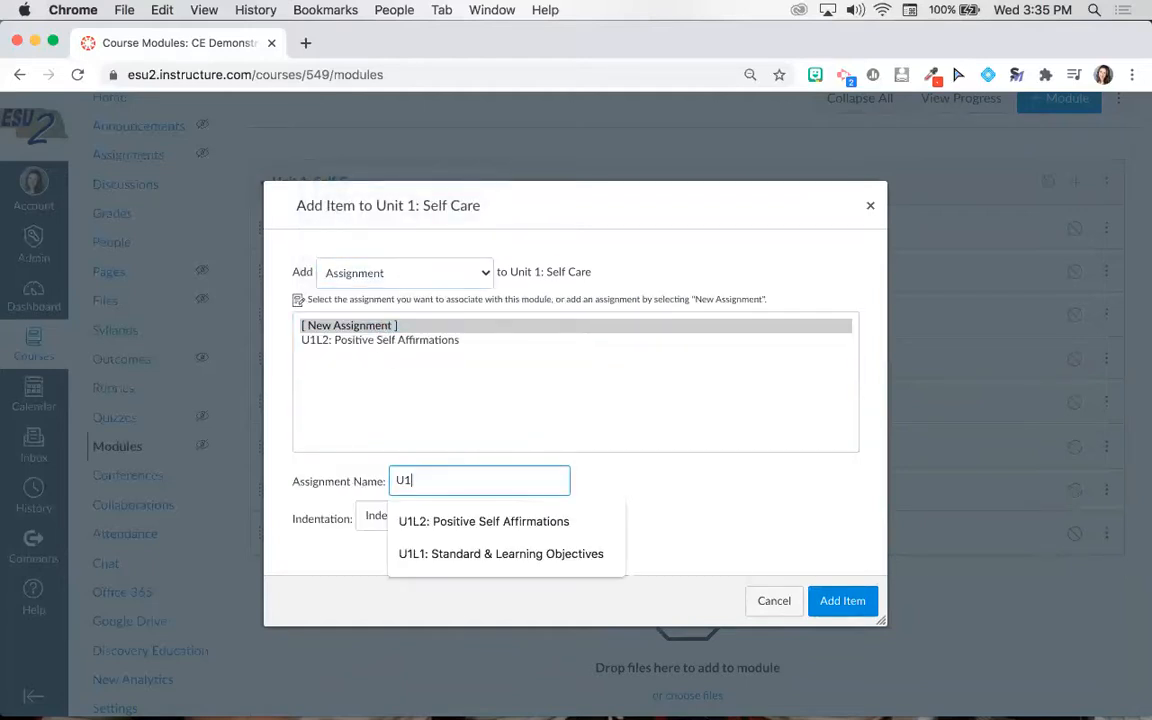
pyautogui.write('L3: Self Care Choic')
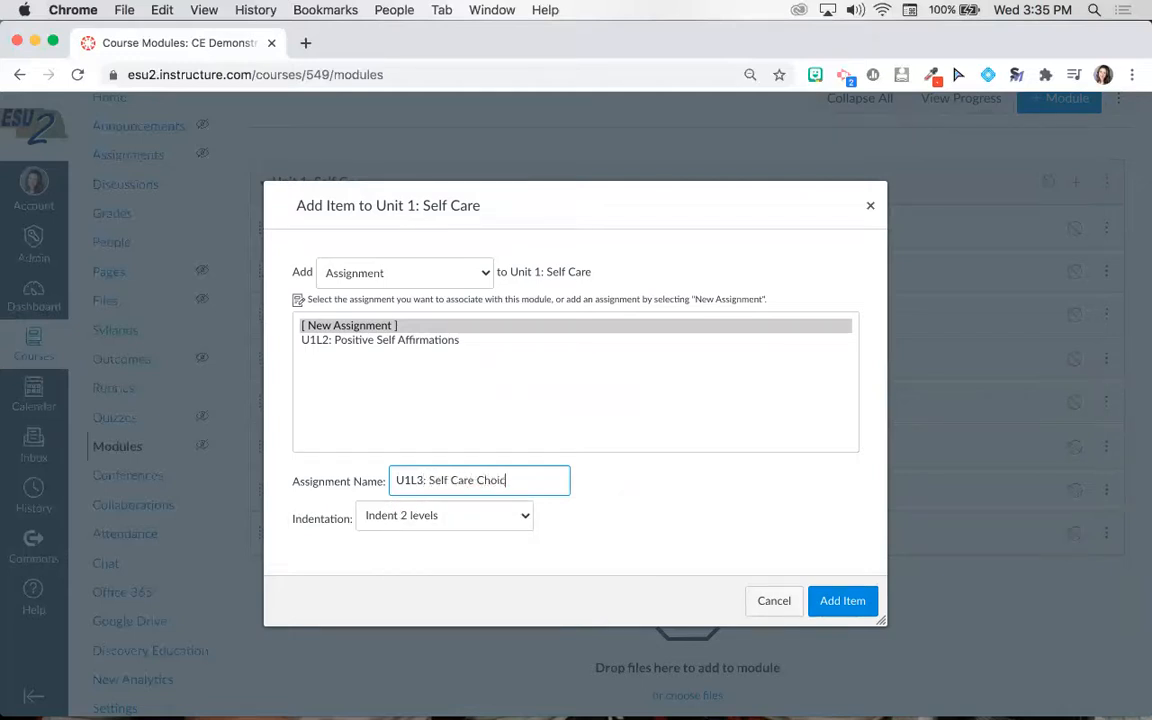
pyautogui.write('e Board - Movement')
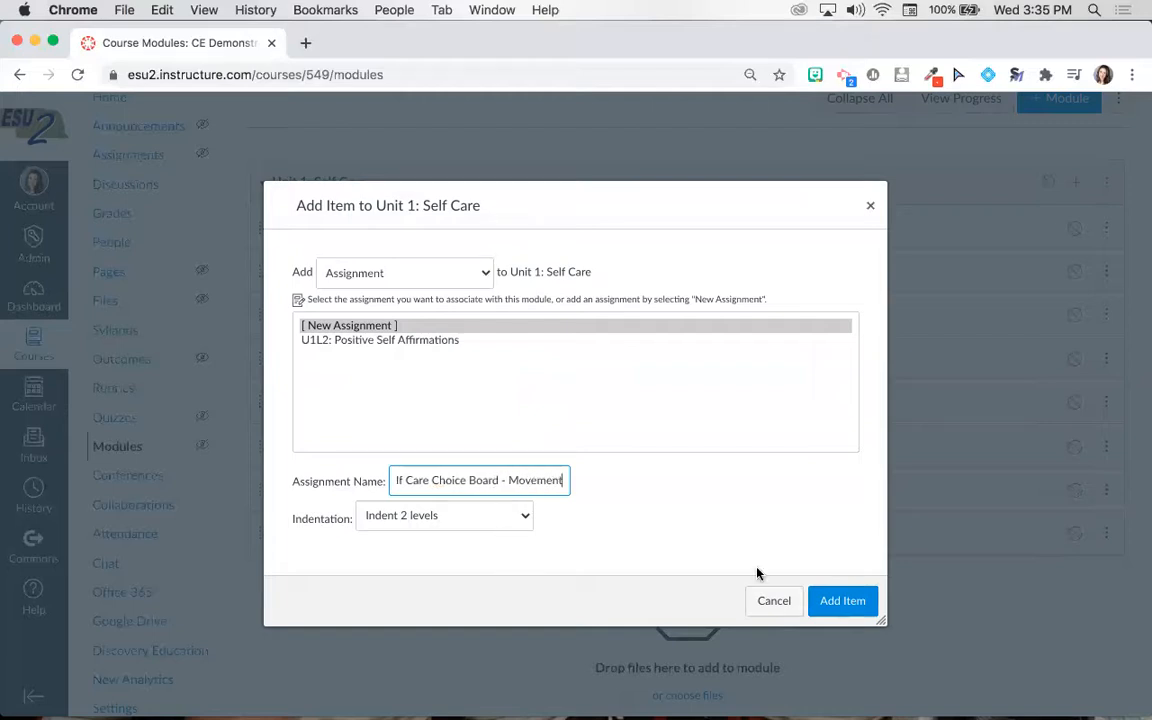
pyautogui.click(855, 612)
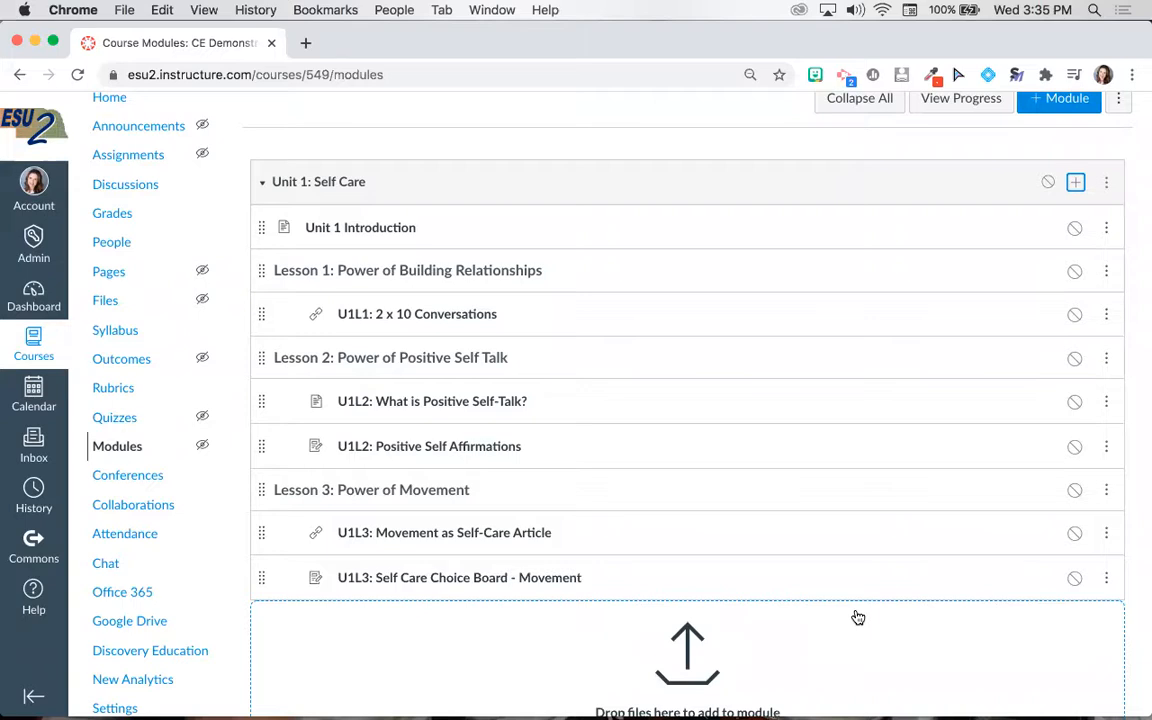
# Add the text header "Lesson 4: Power of Being Kind" to the Unit 1: Self Care module without indentation.
pyautogui.click(1076, 182)
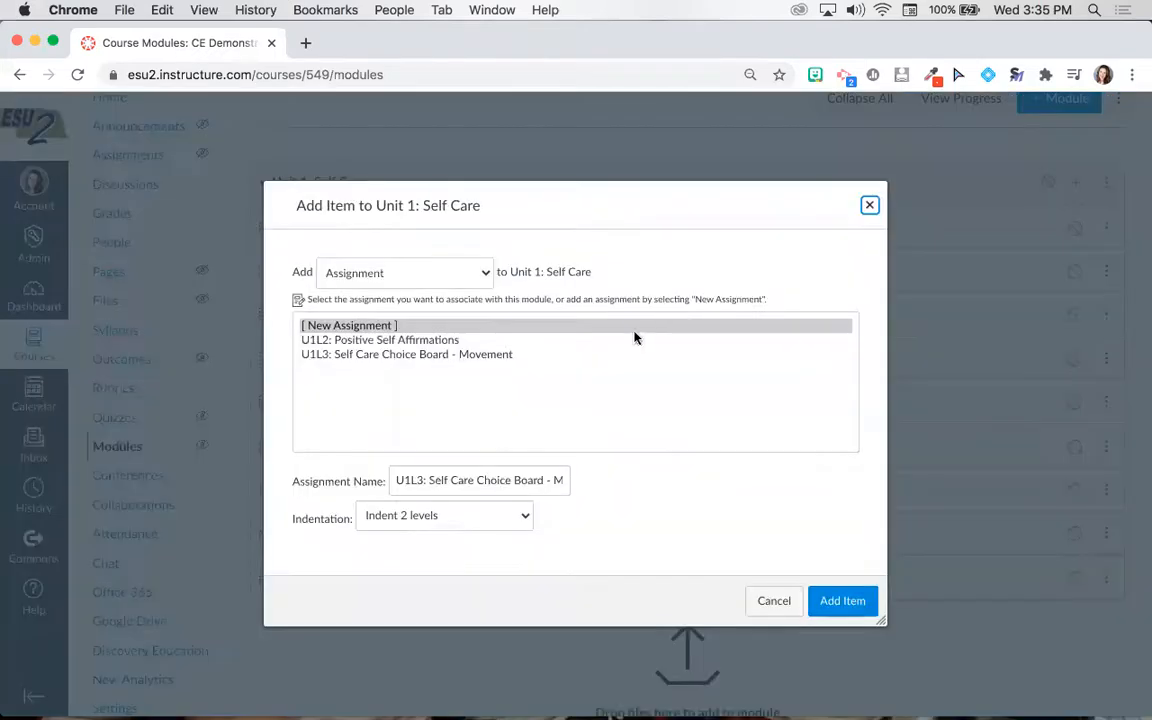
pyautogui.click(460, 274)
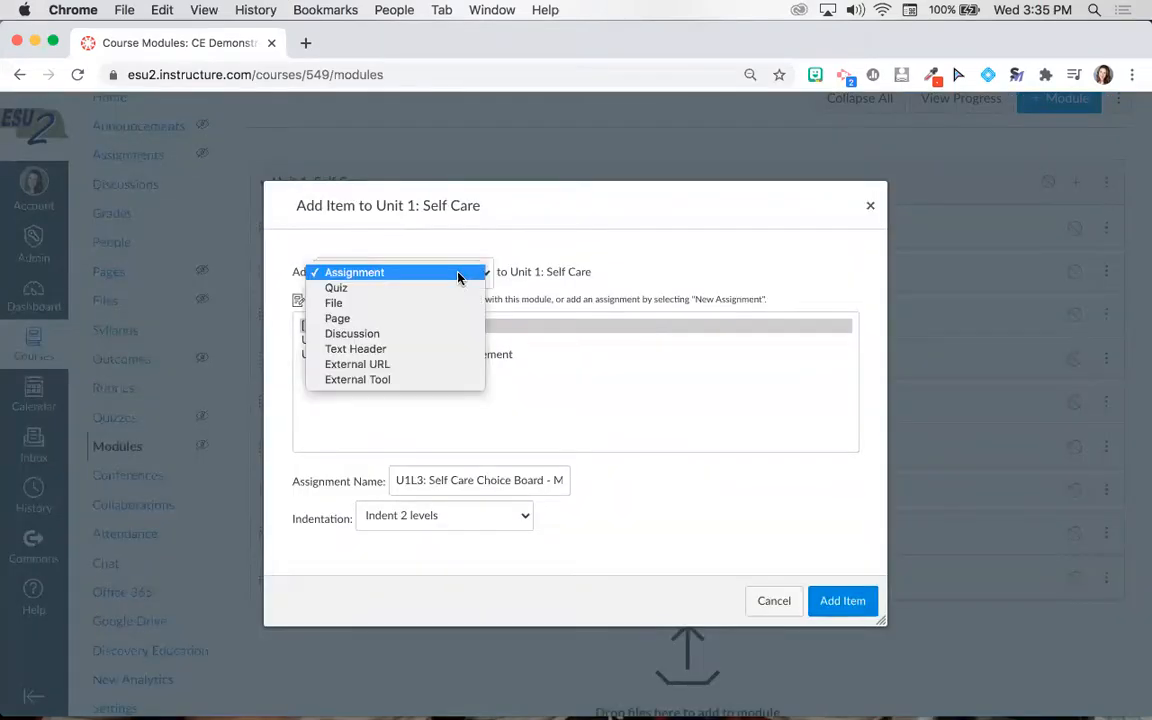
pyautogui.click(457, 354)
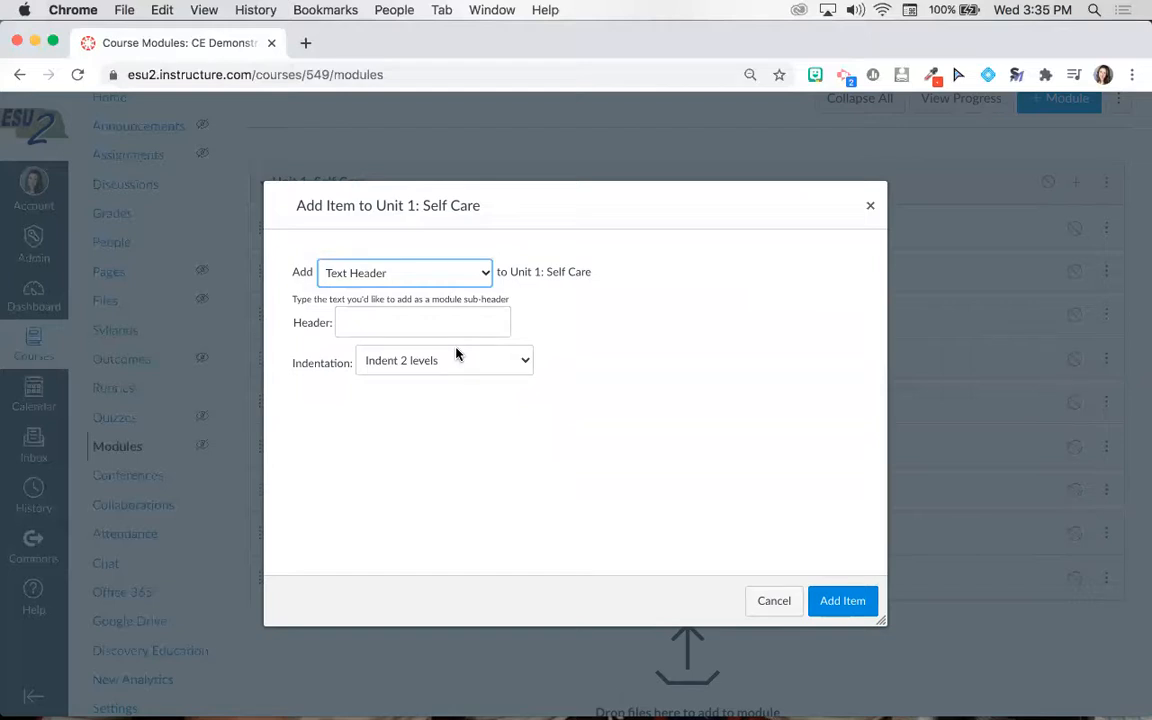
pyautogui.click(458, 321)
pyautogui.write('Lesson 4: Power')
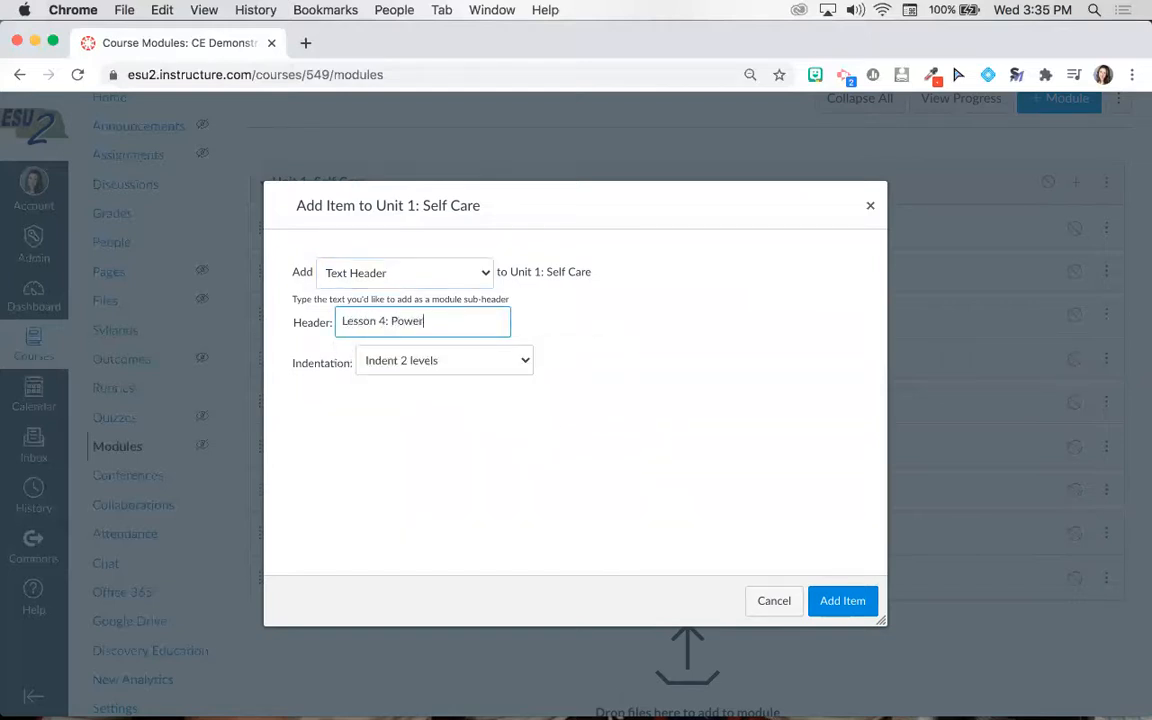
pyautogui.write(' of Being Kind')
pyautogui.click(468, 362)
pyautogui.click(467, 329)
pyautogui.click(838, 600)
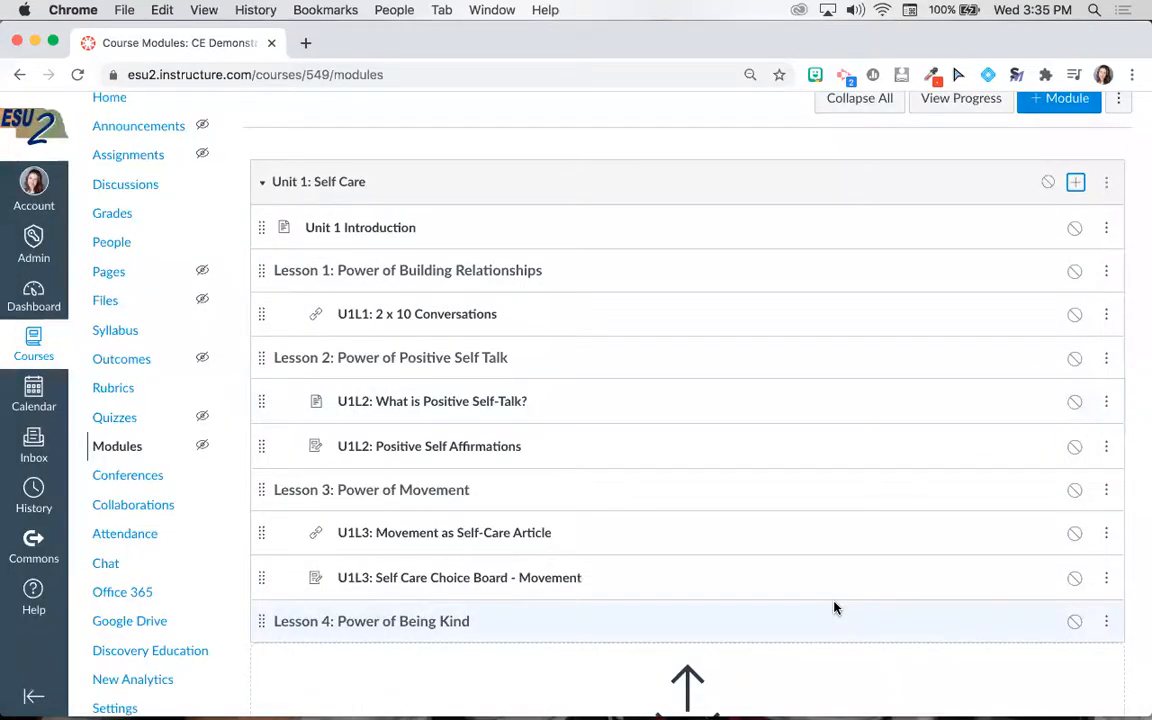
# Add a new page named "U1L4: Power of Being Kind Video" to the Unit 1: Self Care module, indented 2 levels.
pyautogui.scroll(-2, 833, 607)
pyautogui.scroll(2, 866, 549)
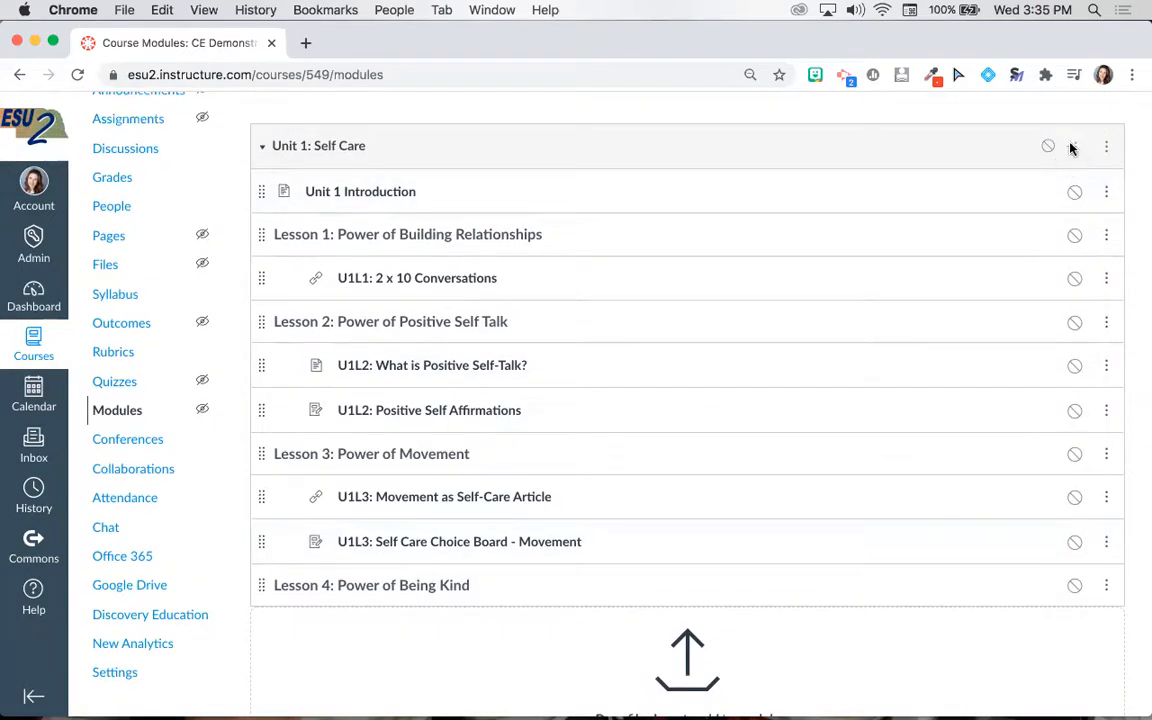
pyautogui.click(1075, 146)
pyautogui.click(445, 277)
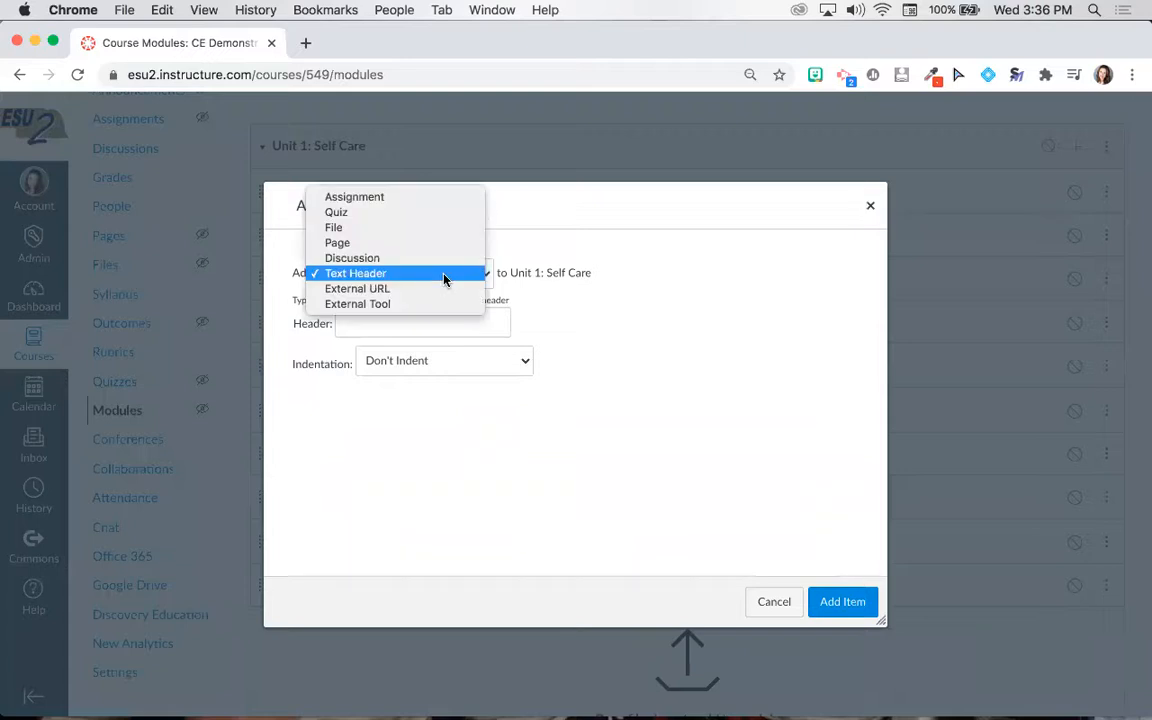
pyautogui.click(437, 243)
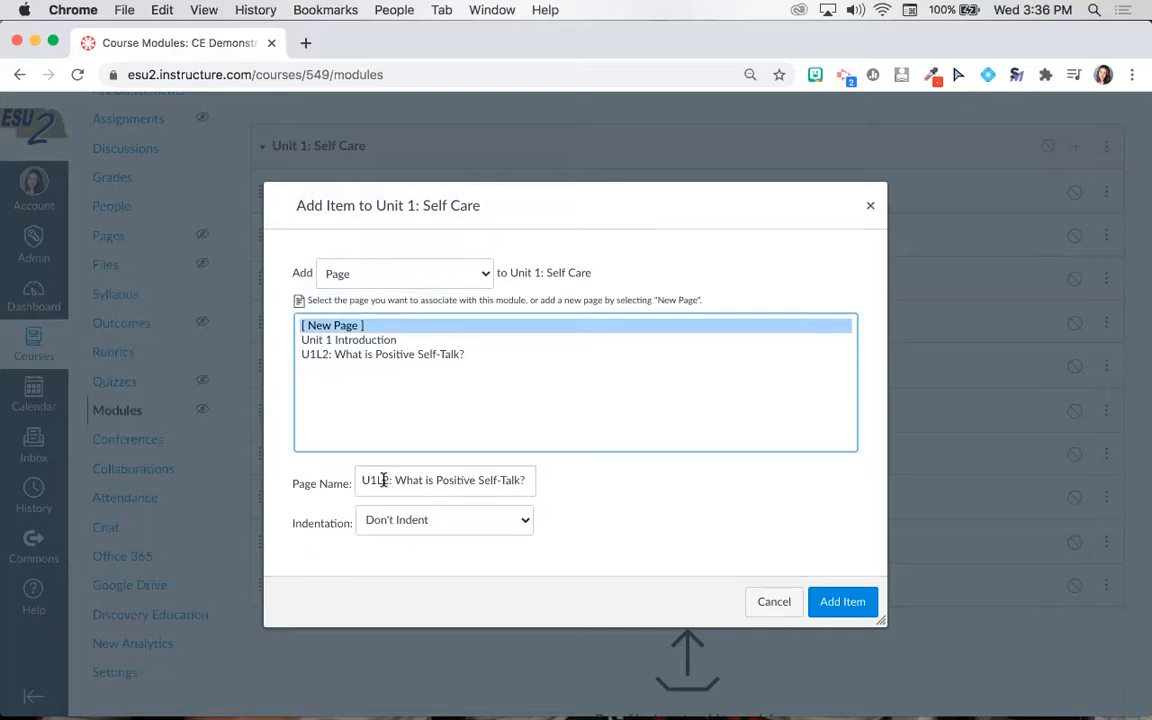
pyautogui.moveTo(383, 480); pyautogui.dragTo(604, 483)
pyautogui.write('4: Power of')
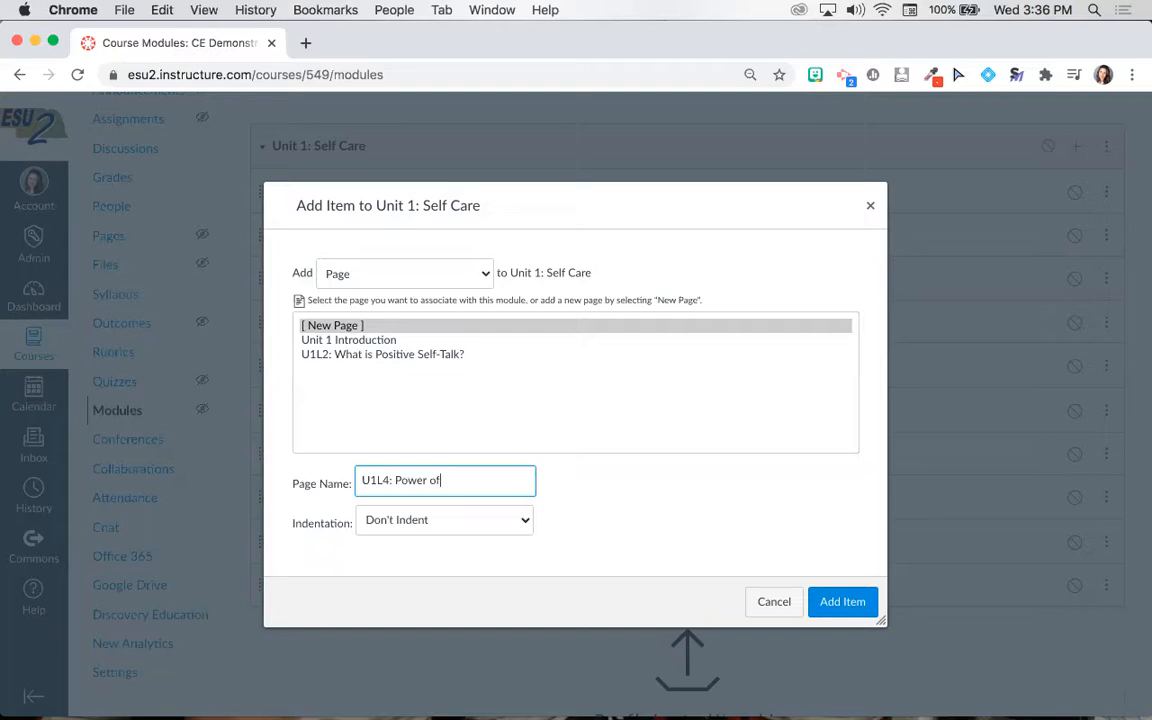
pyautogui.write(' Being Kind Video')
pyautogui.click(504, 520)
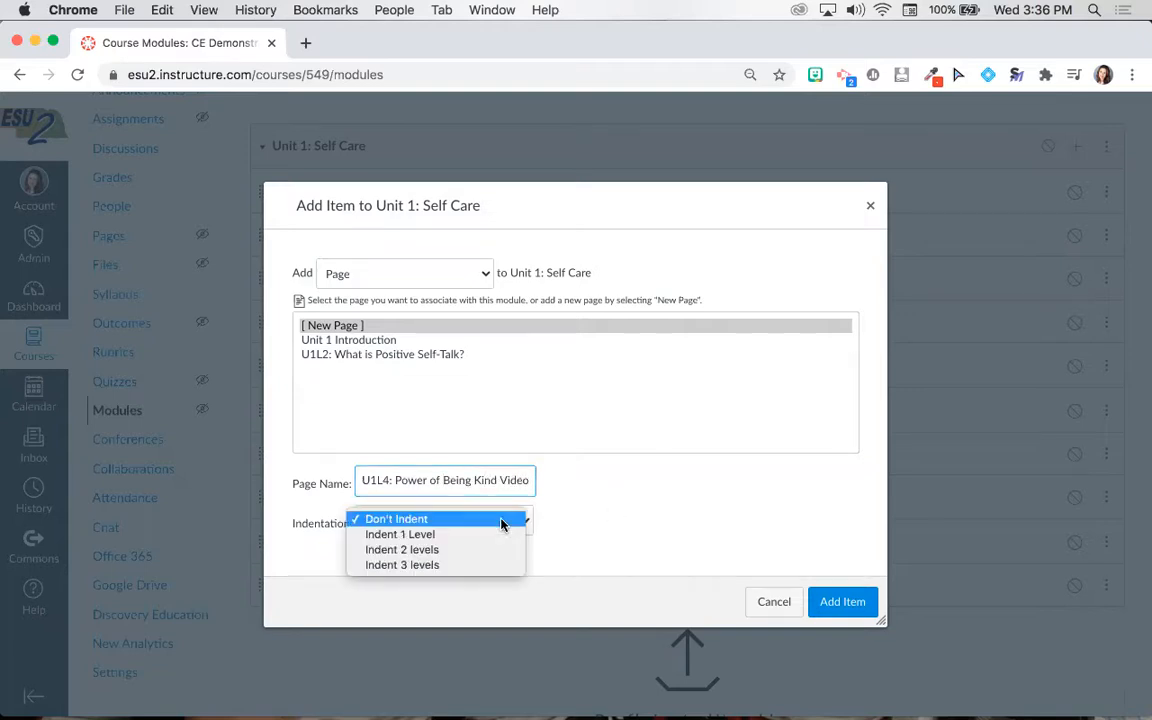
pyautogui.click(501, 549)
pyautogui.click(840, 605)
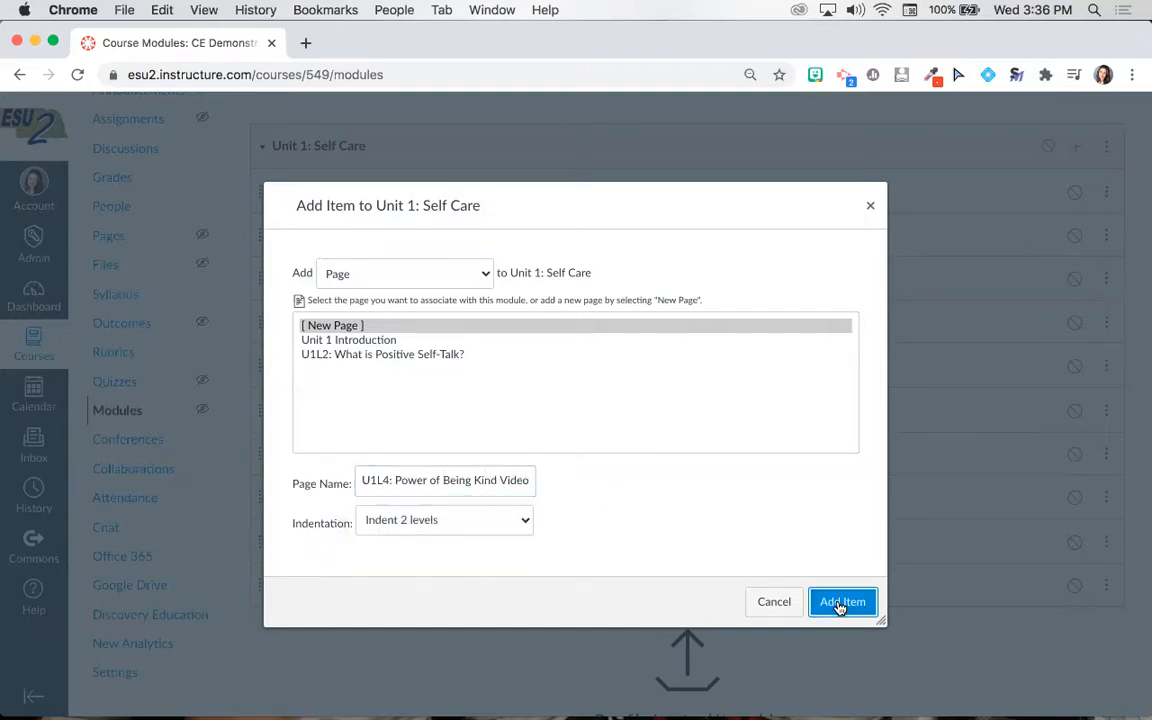
# Add a new assignment named "U1L4: Random Acts of Kindness" to the Unit 1: Self Care module, indented 2 levels.
pyautogui.scroll(-1, 622, 635)
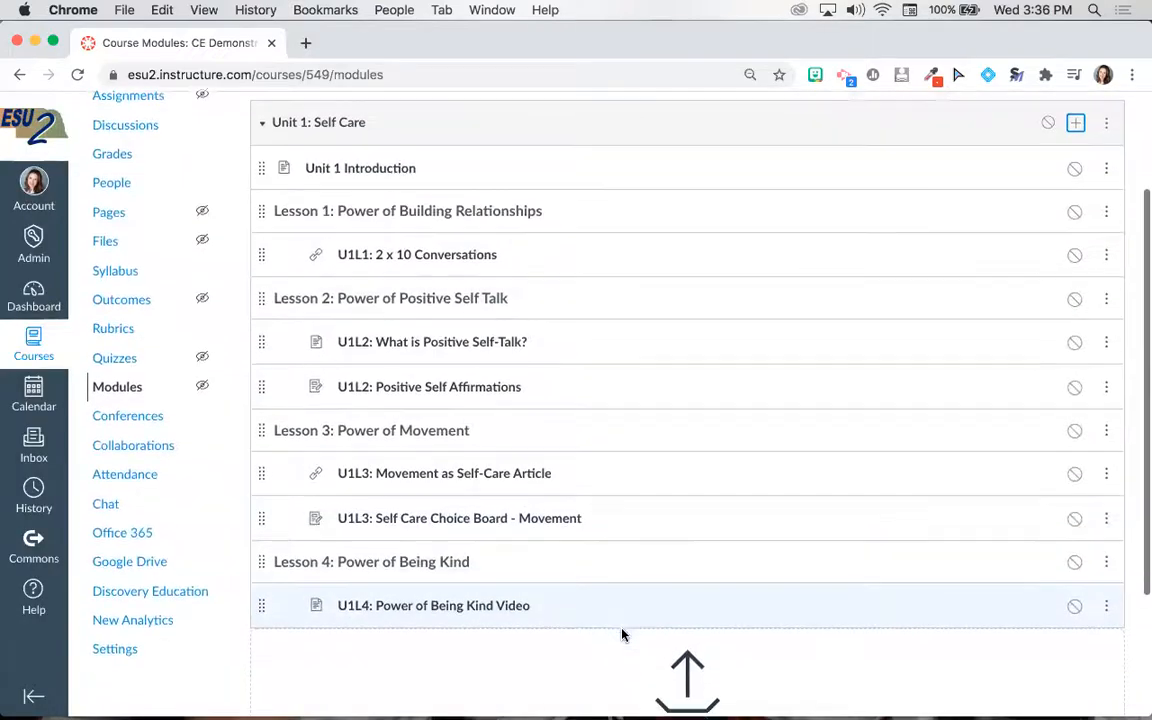
pyautogui.scroll(1, 623, 635)
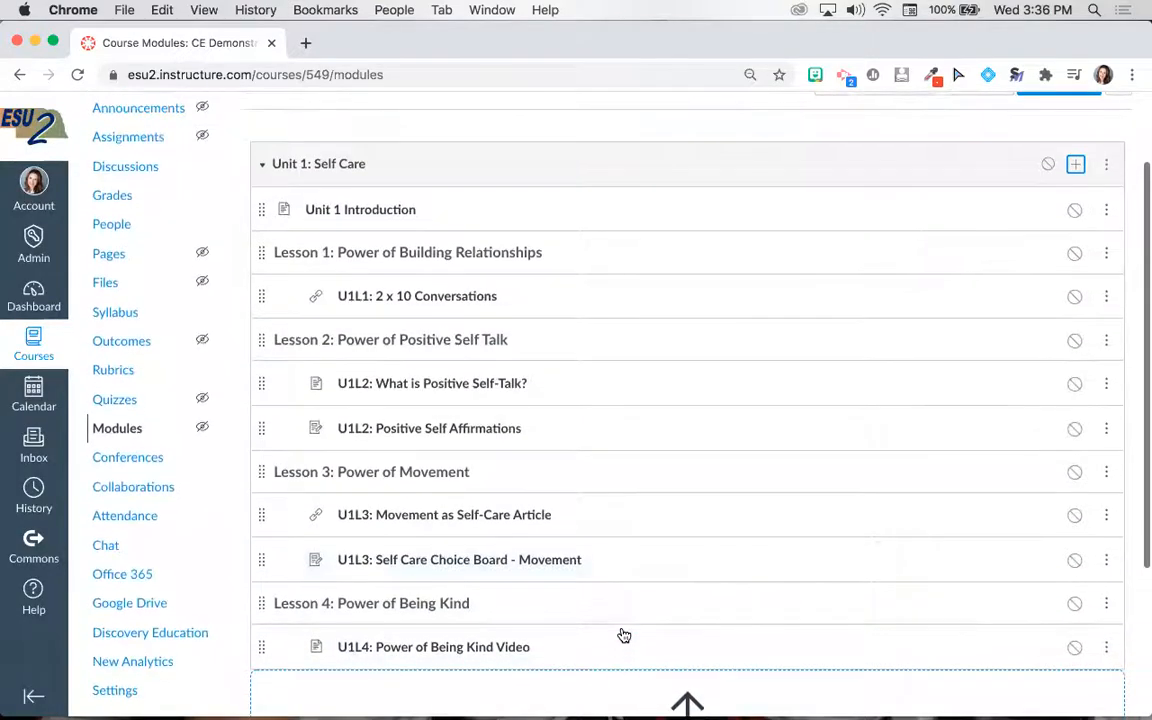
pyautogui.click(1075, 164)
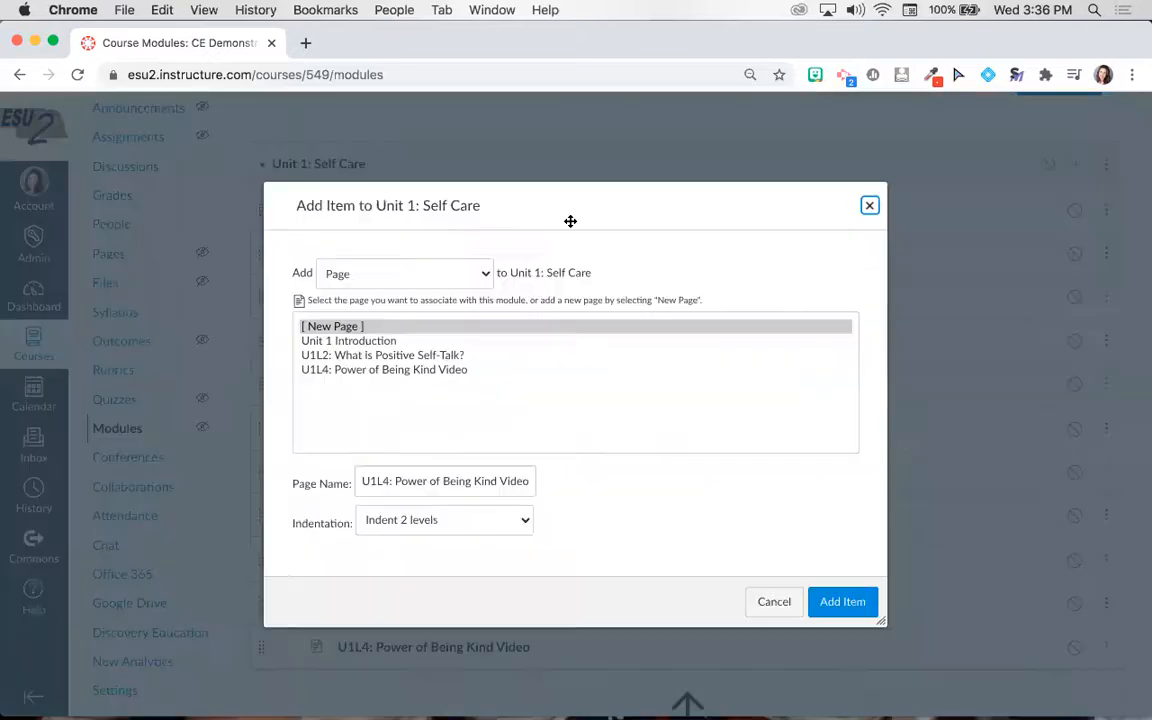
pyautogui.click(429, 270)
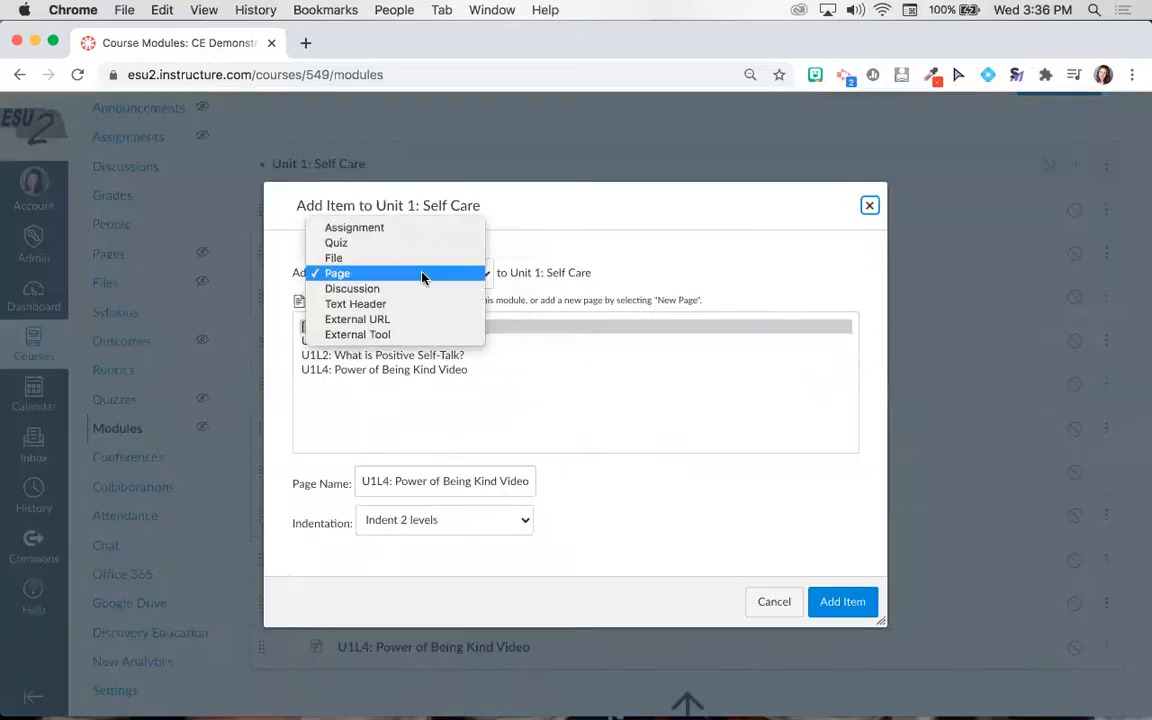
pyautogui.click(422, 229)
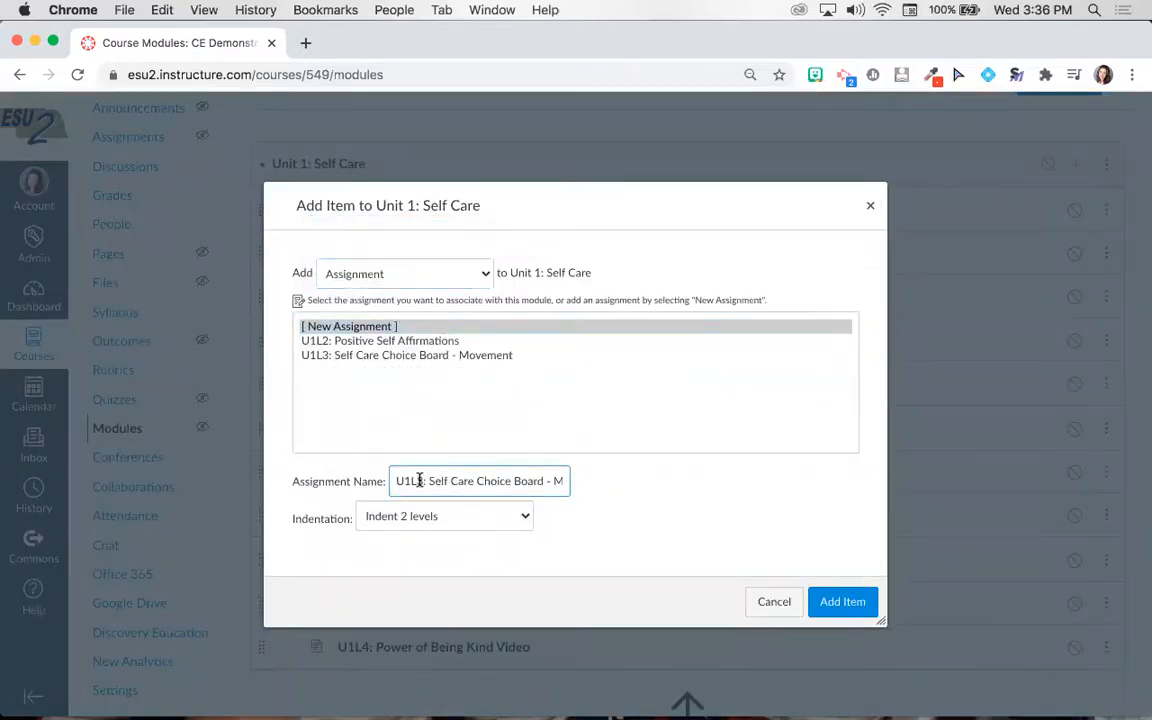
pyautogui.moveTo(398, 481); pyautogui.dragTo(735, 484)
pyautogui.write('U1L4:')
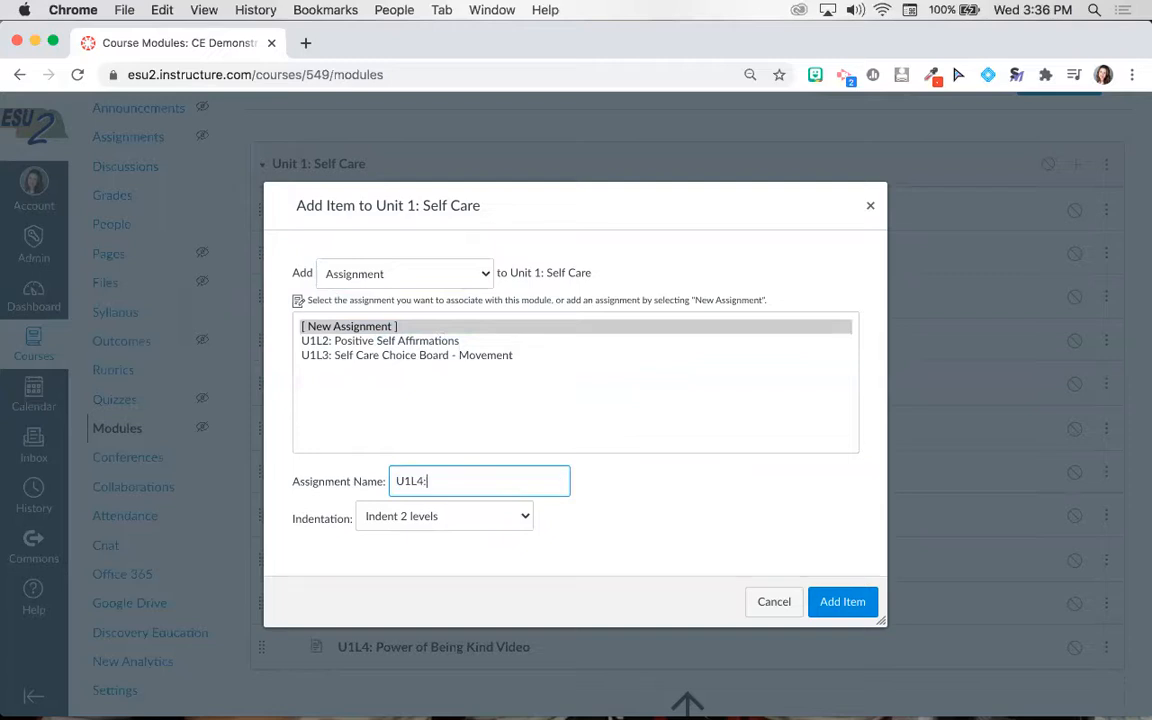
pyautogui.write(' Random')
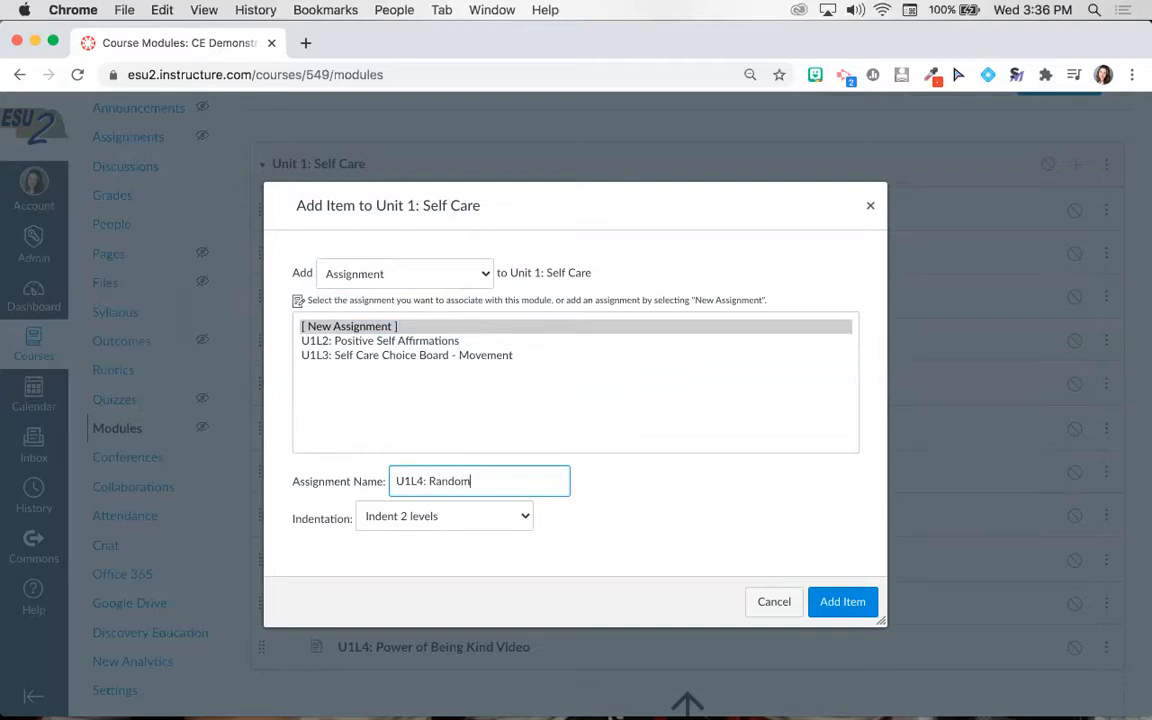
pyautogui.write(' Acts of Kindness')
pyautogui.click(843, 602)
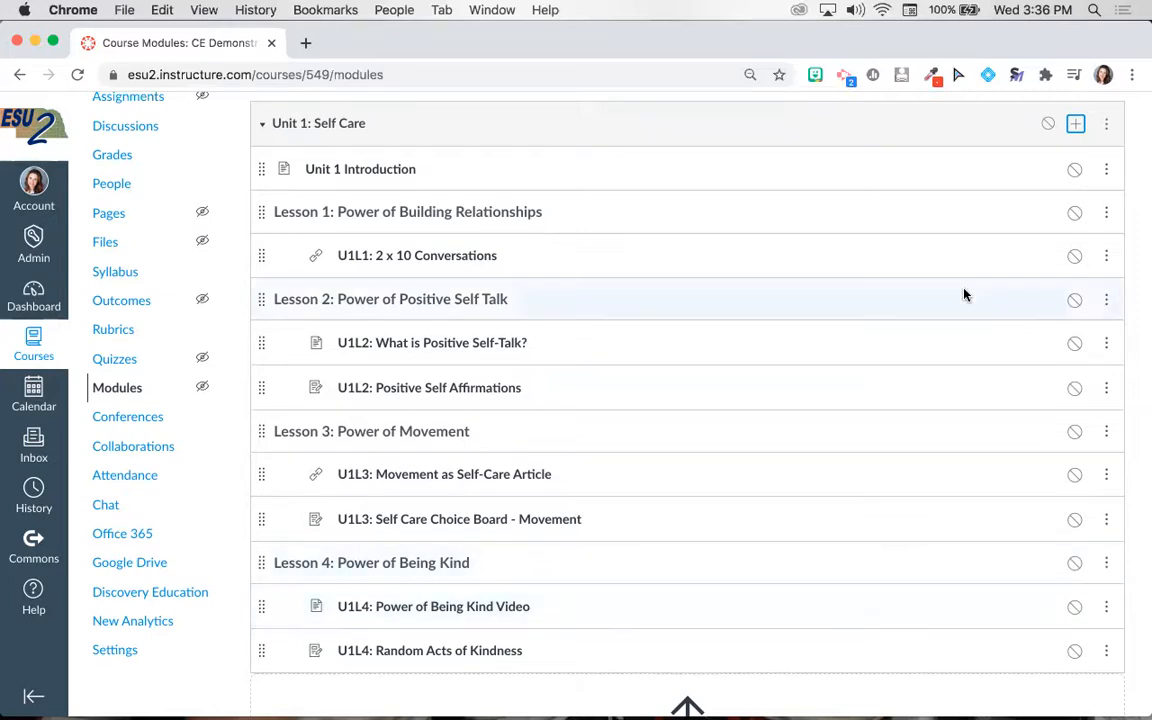
# Add the text header "Unit Project" to the Unit 1: Self Care module without indentation.
pyautogui.click(1077, 125)
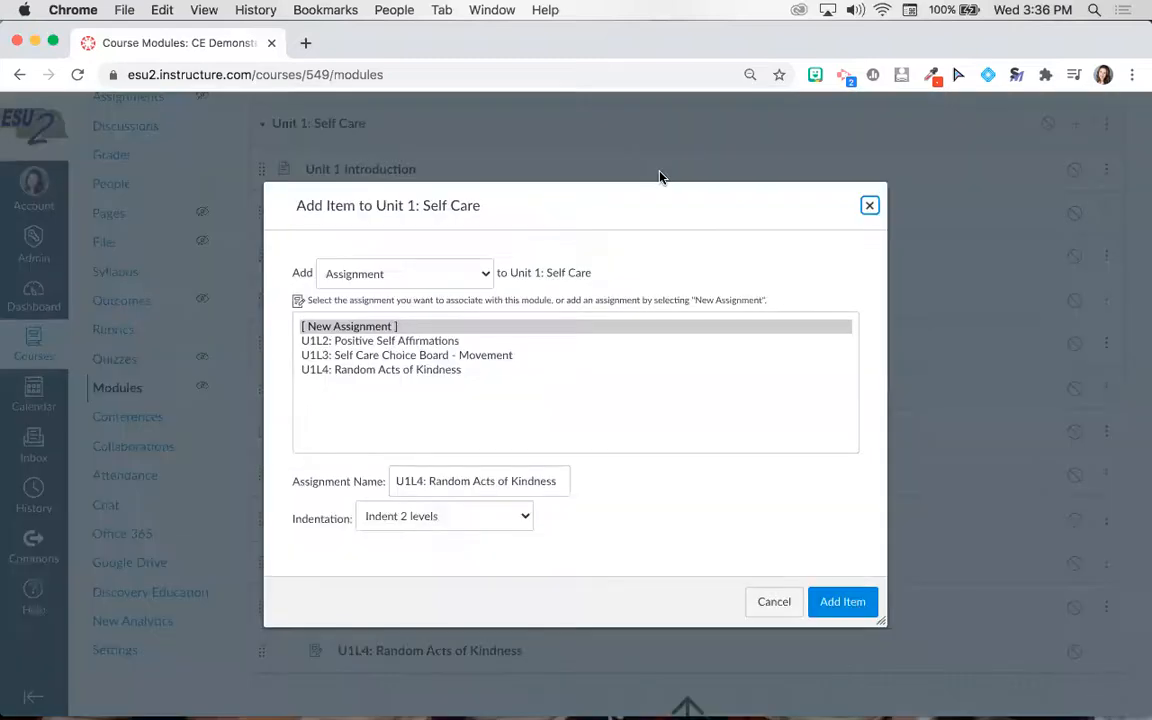
pyautogui.click(395, 275)
pyautogui.click(404, 350)
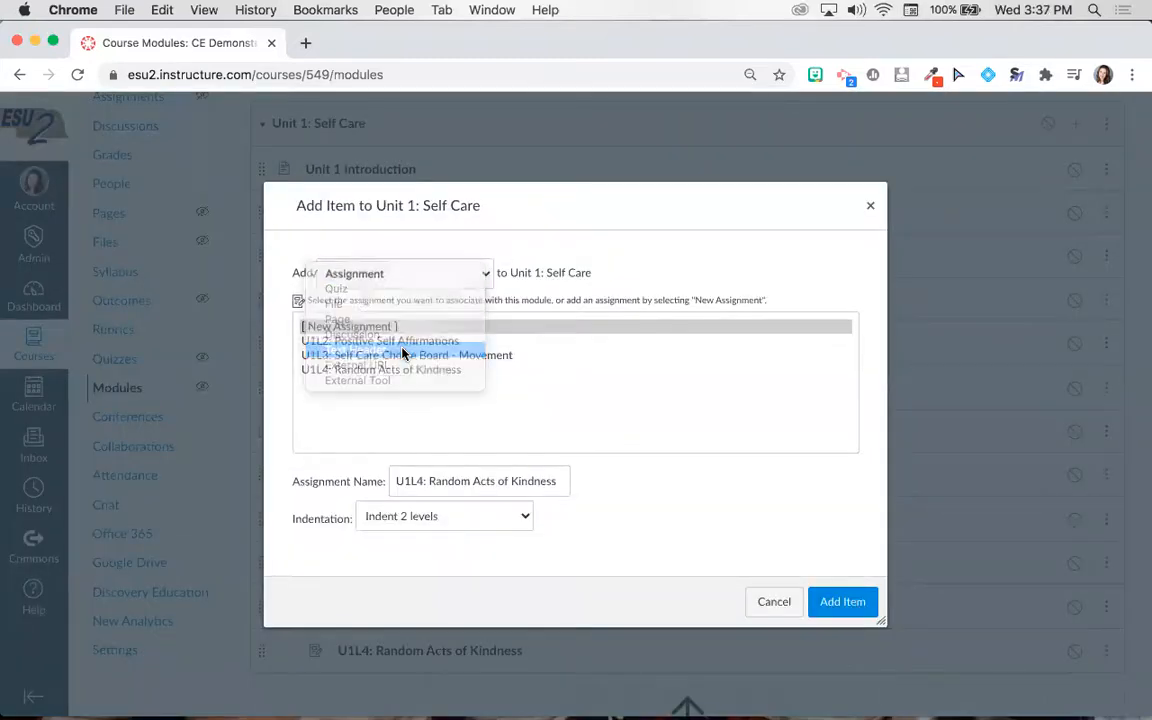
pyautogui.click(399, 323)
pyautogui.write('Un')
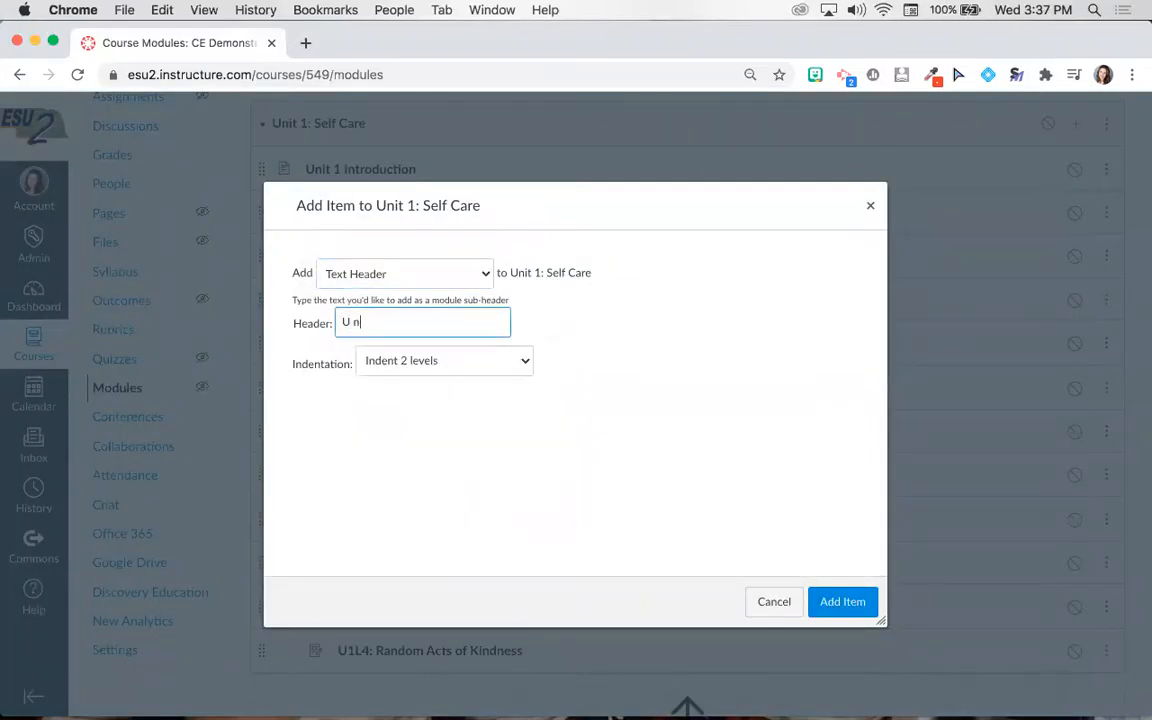
pyautogui.write('it Project')
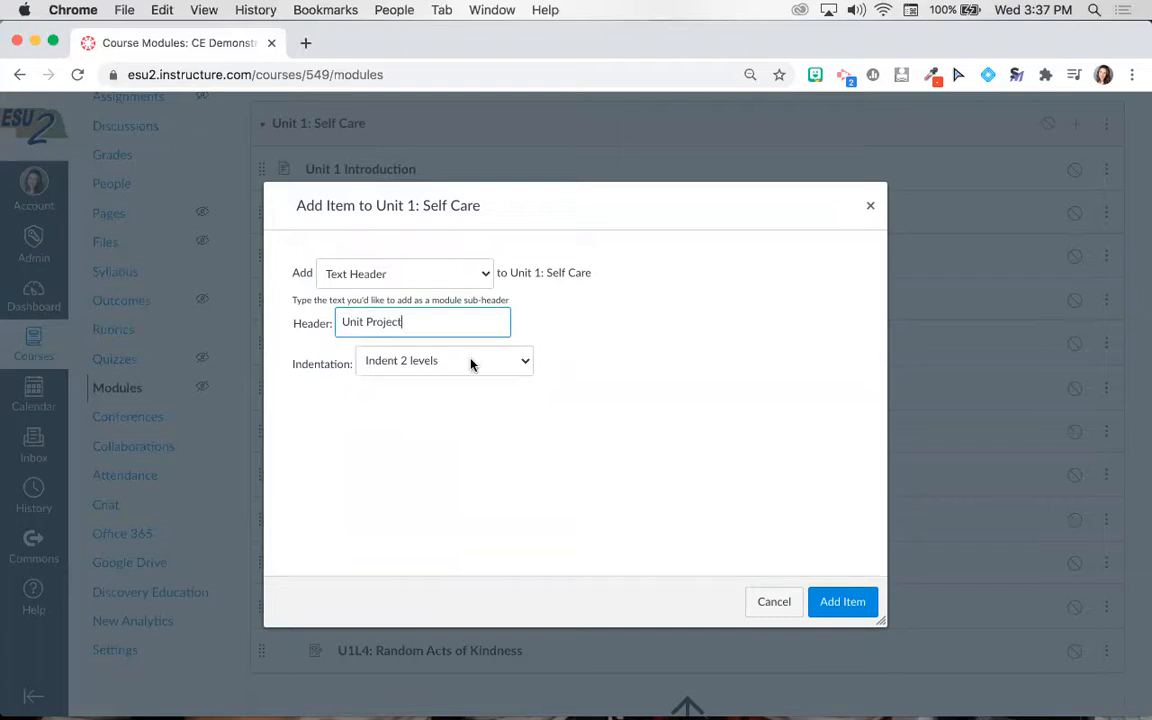
pyautogui.click(470, 362)
pyautogui.click(470, 337)
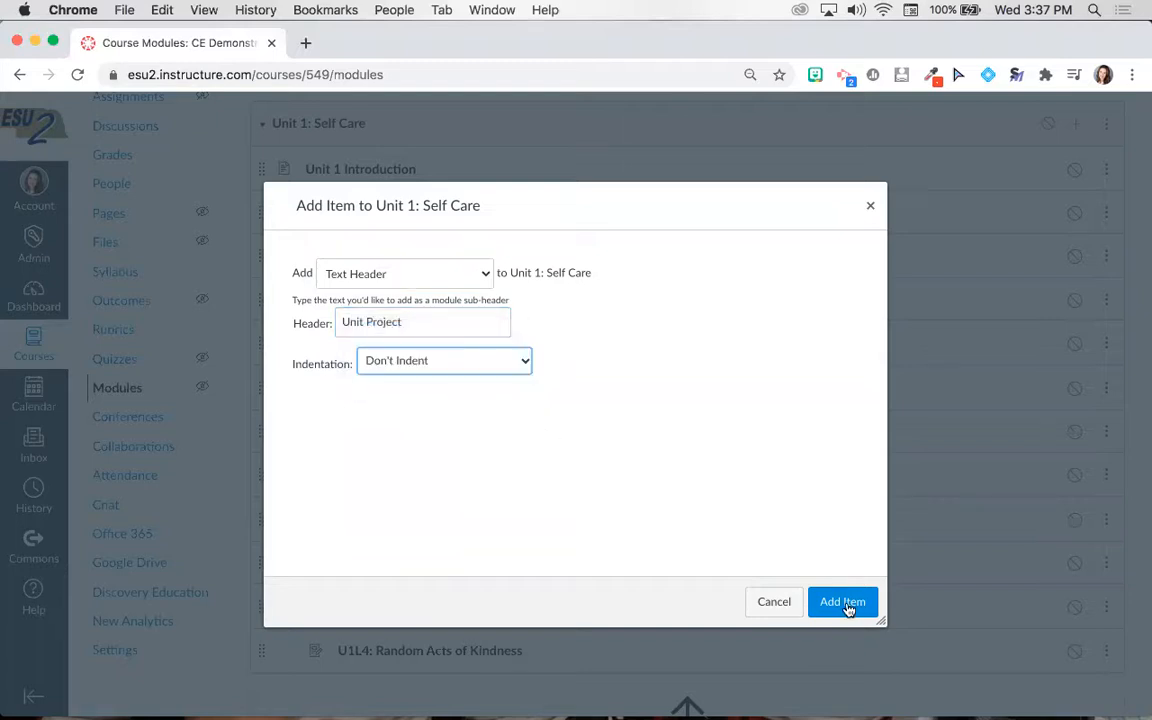
pyautogui.click(843, 604)
# Add a new assignment named "Unit 1 Final Project" to the Unit 1: Self Care module, indented 2 levels.
pyautogui.scroll(3, 870, 480)
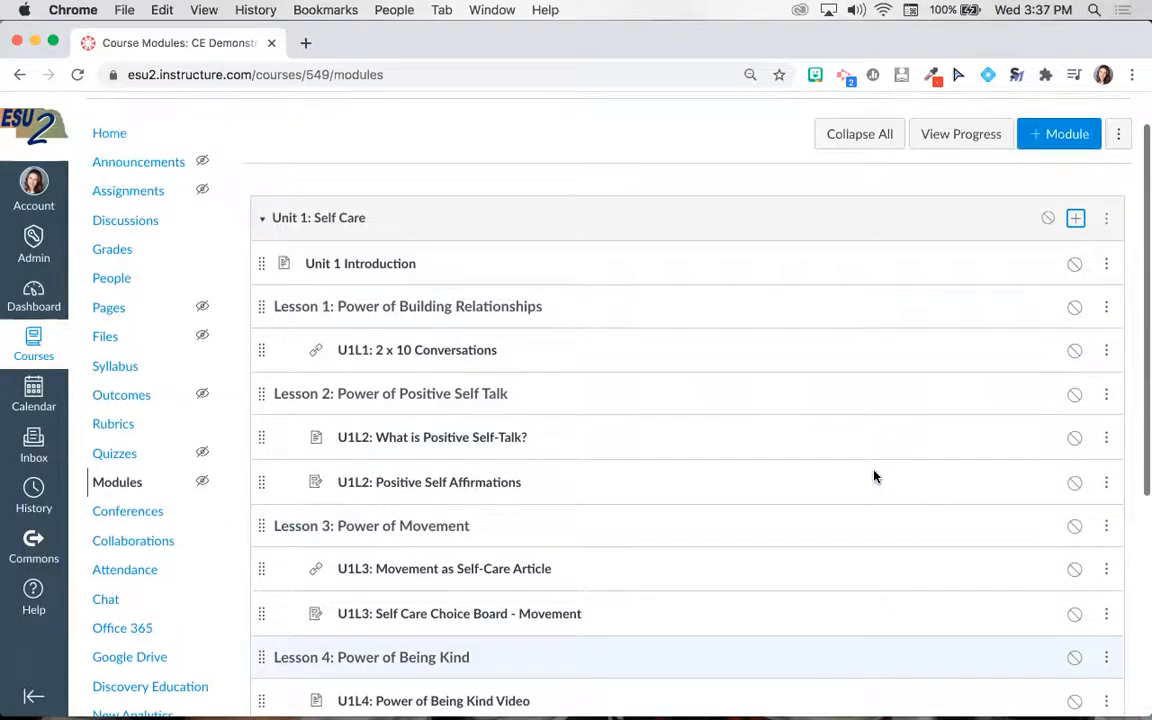
pyautogui.click(1077, 218)
pyautogui.click(453, 272)
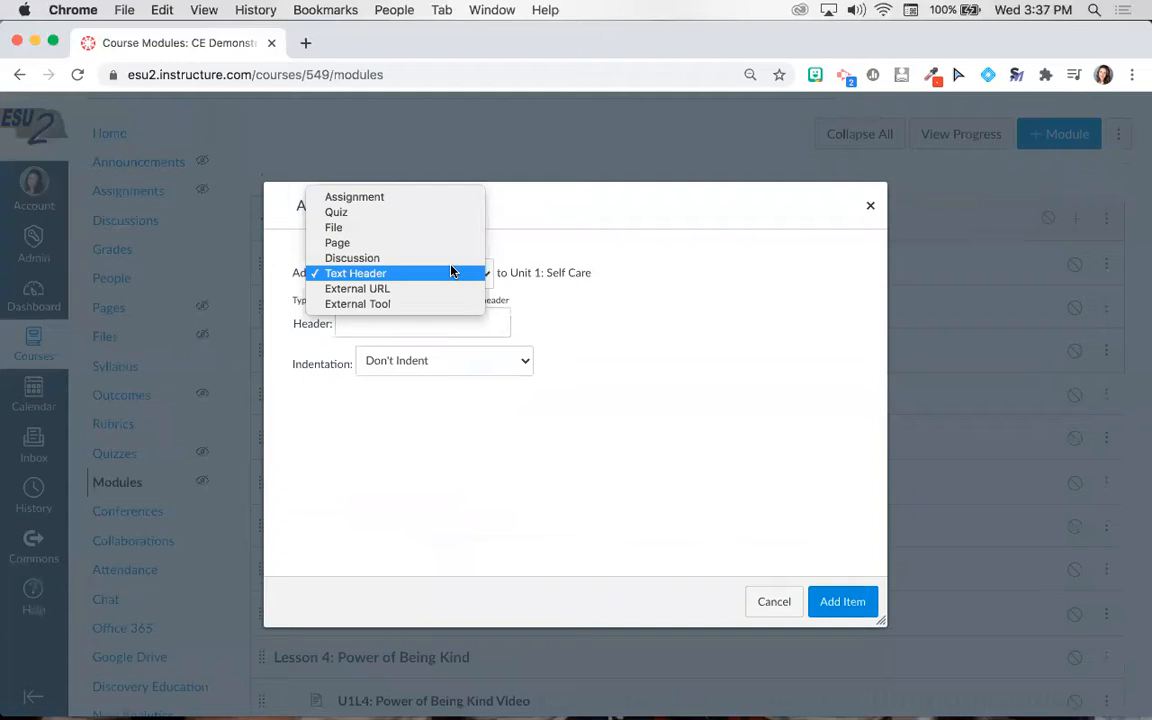
pyautogui.click(440, 196)
pyautogui.tripleClick(445, 481)
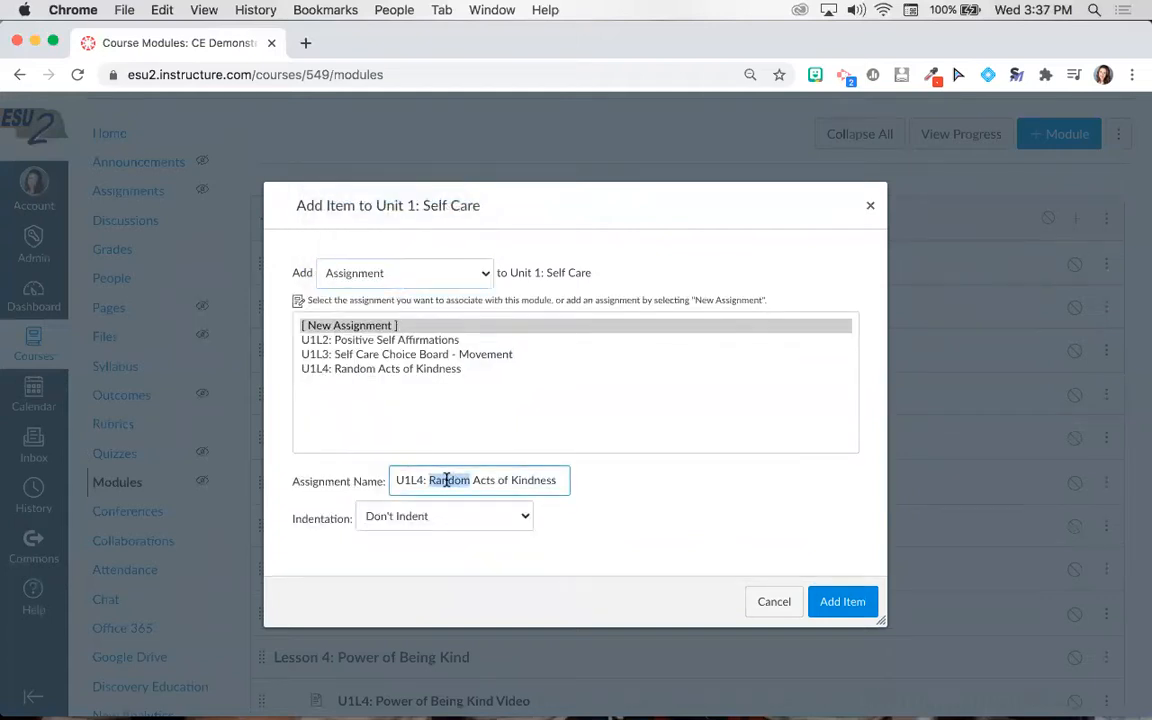
pyautogui.write('Unit 1 Fin')
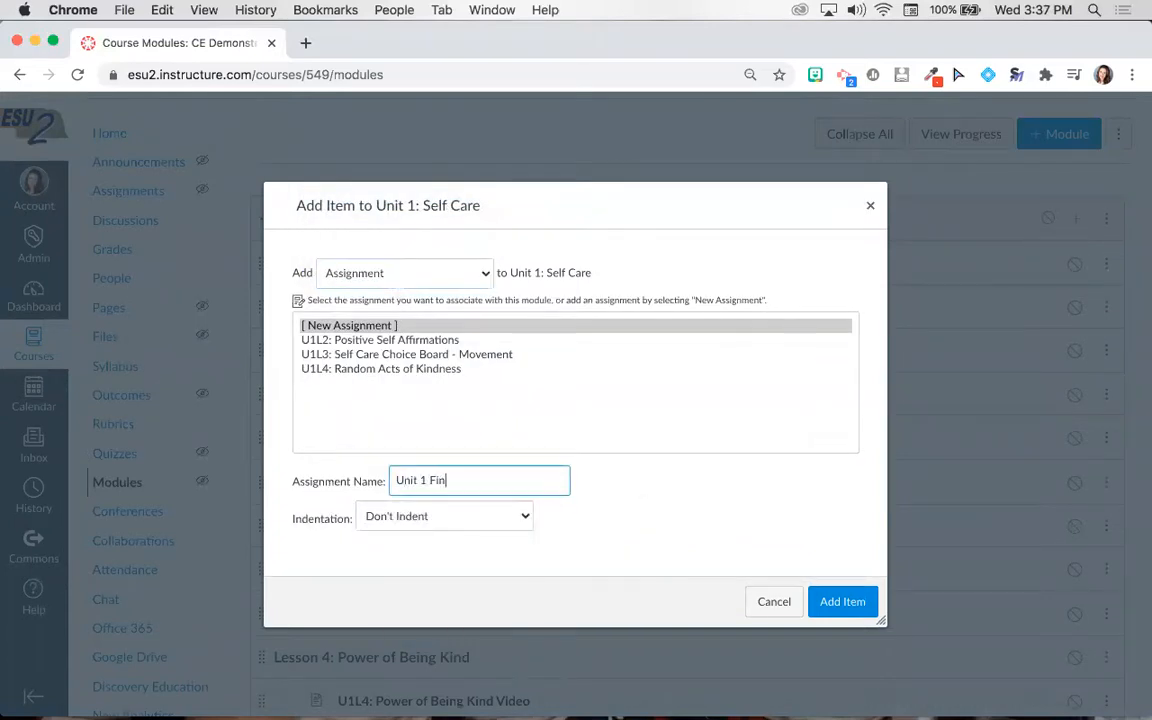
pyautogui.write('al Project')
pyautogui.click(471, 517)
pyautogui.click(473, 546)
pyautogui.click(848, 604)
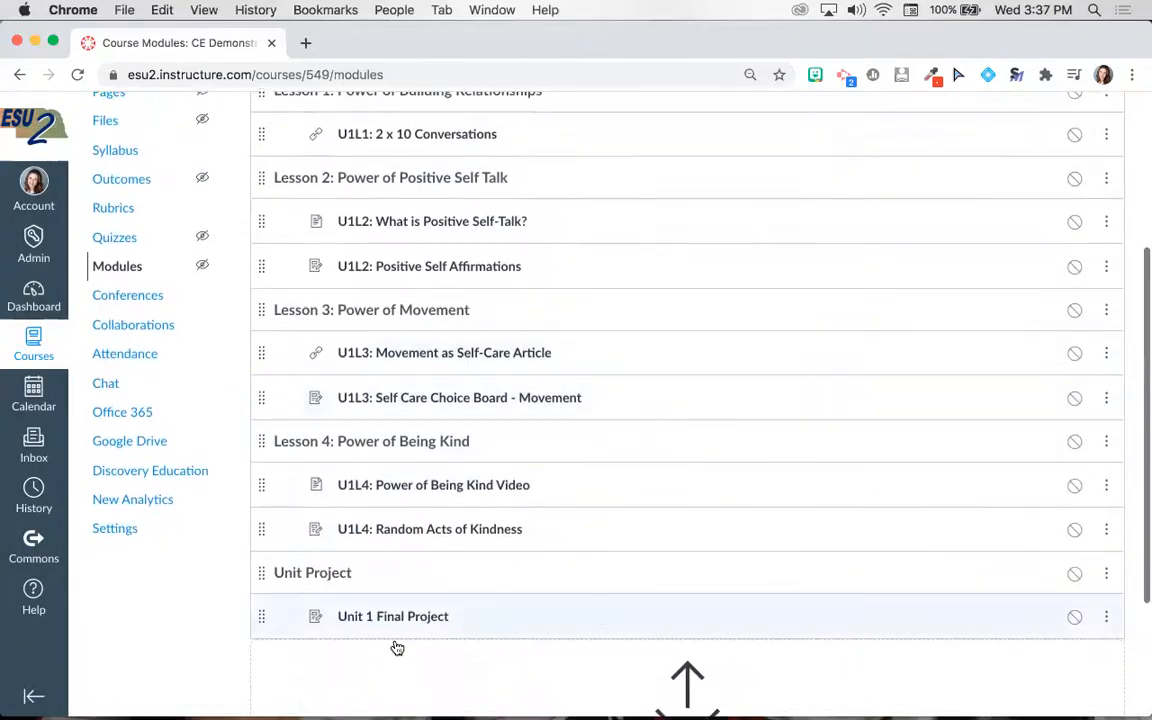
# Put an eyes emoji in front of the title of the "U1L2: What is Positive Self-Talk?" page in the module.
pyautogui.scroll(3, 400, 634)
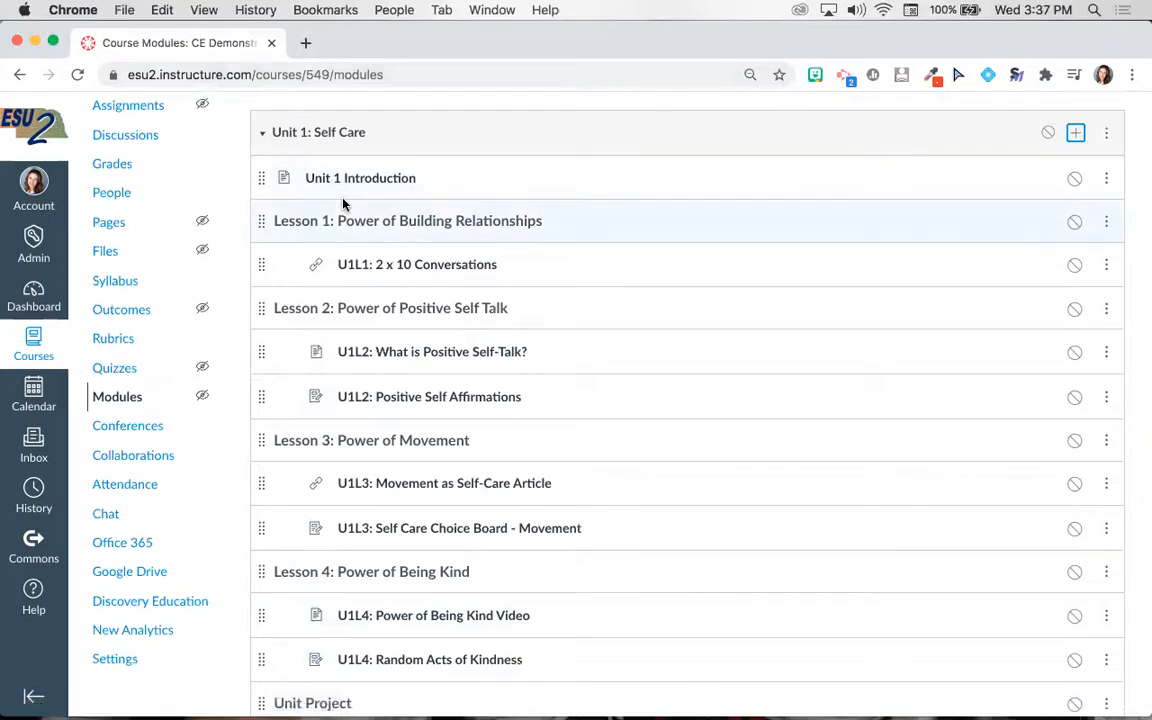
pyautogui.scroll(-1, 342, 205)
pyautogui.scroll(2, 340, 213)
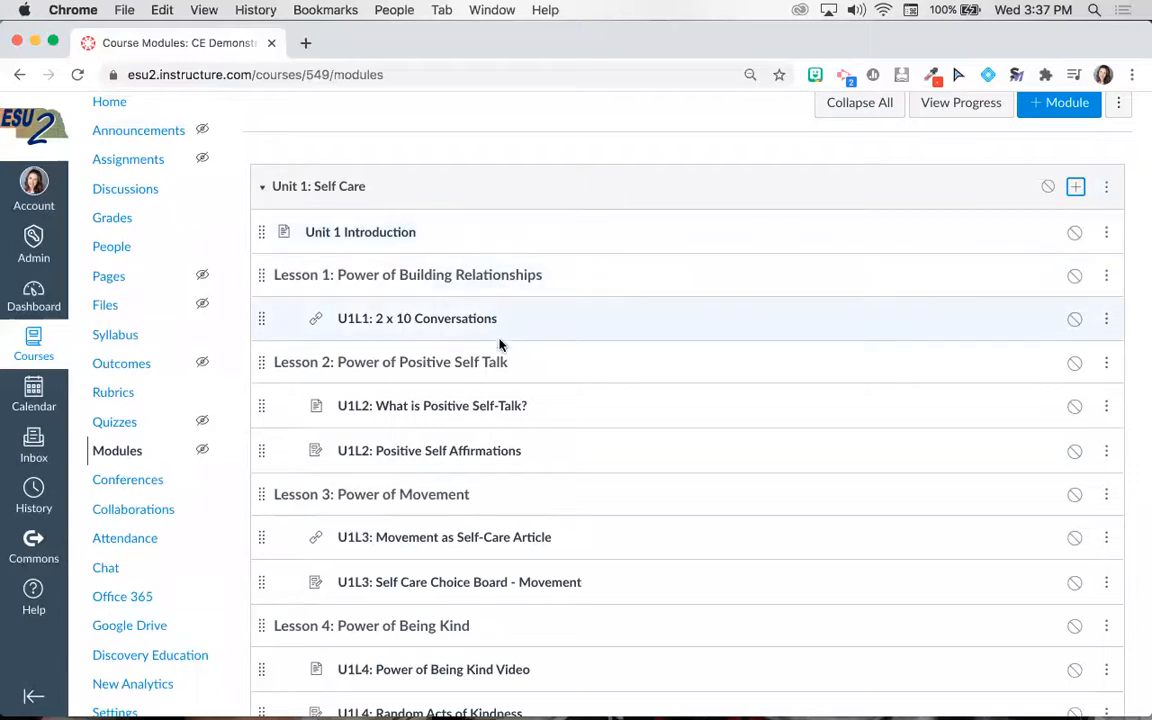
pyautogui.scroll(-1, 499, 366)
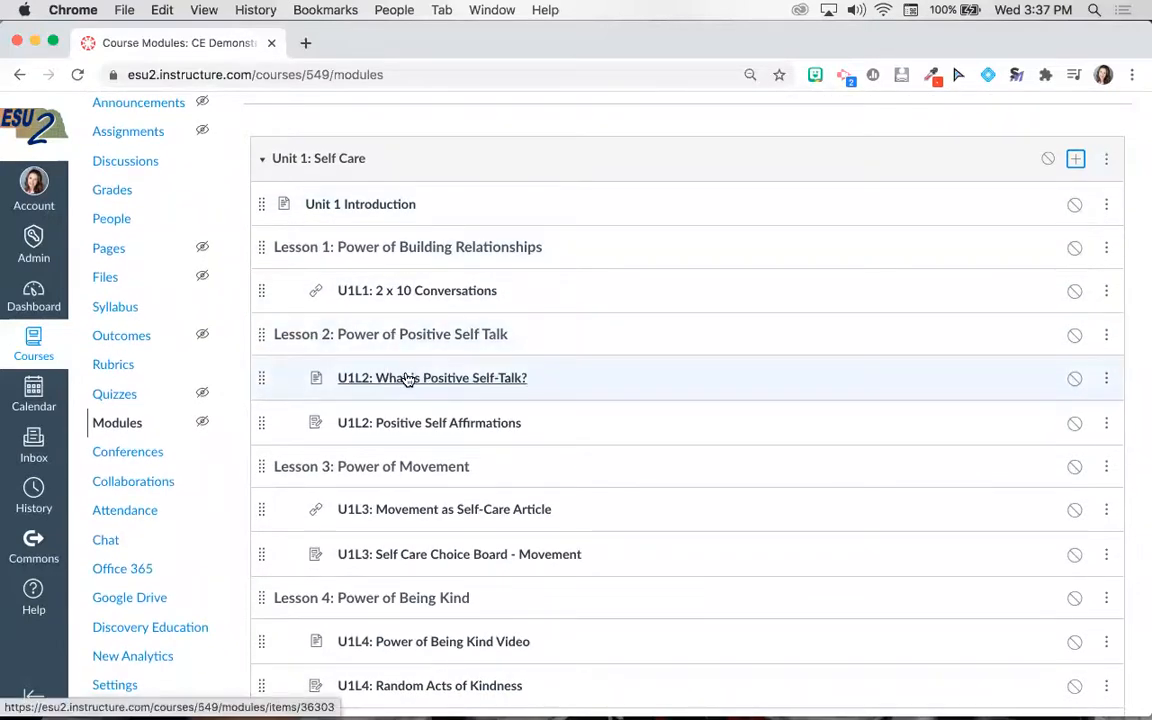
pyautogui.click(1108, 382)
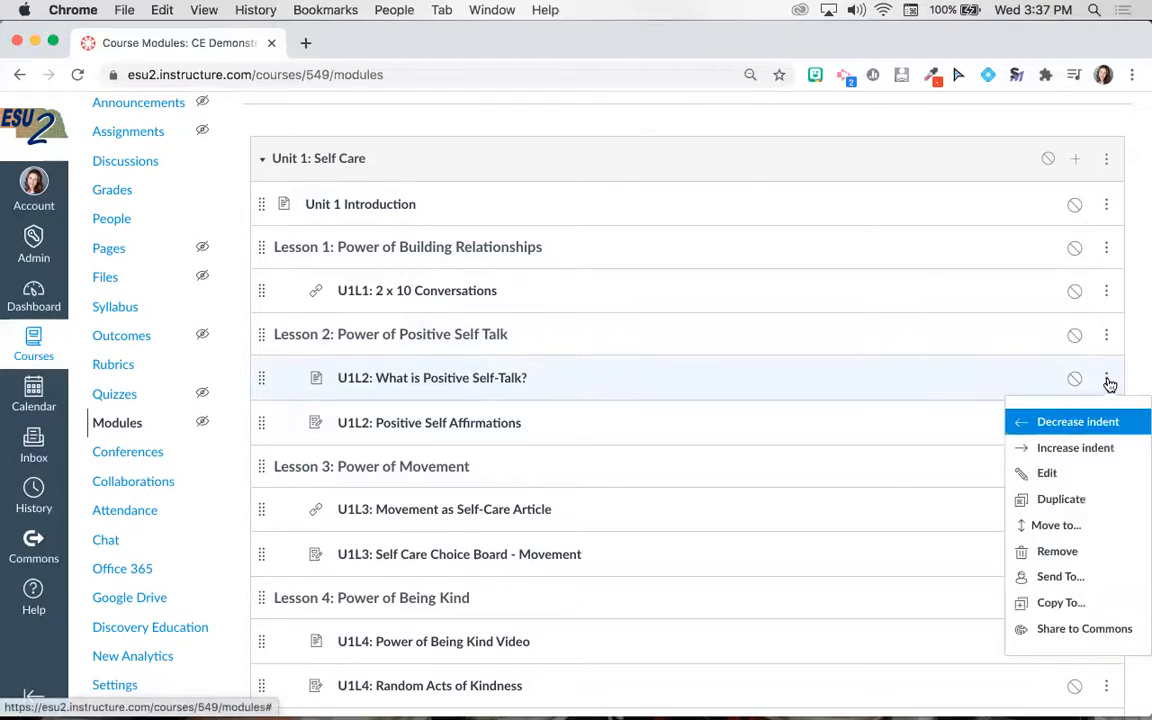
pyautogui.click(1092, 476)
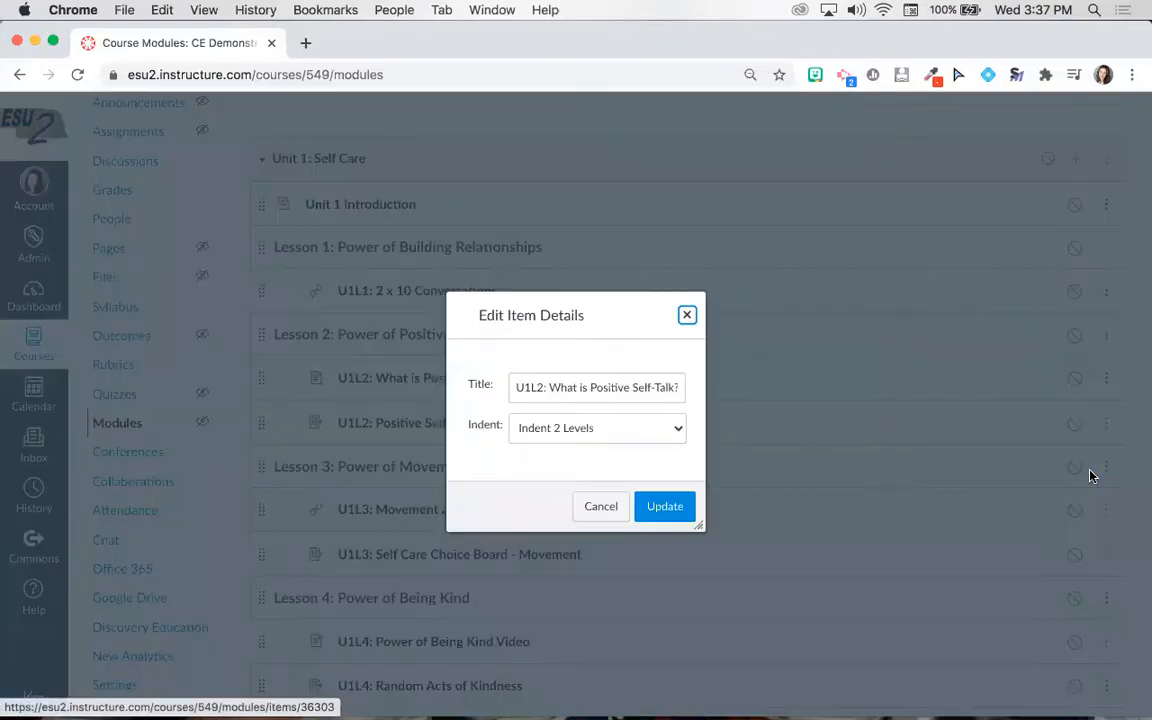
pyautogui.click(518, 387)
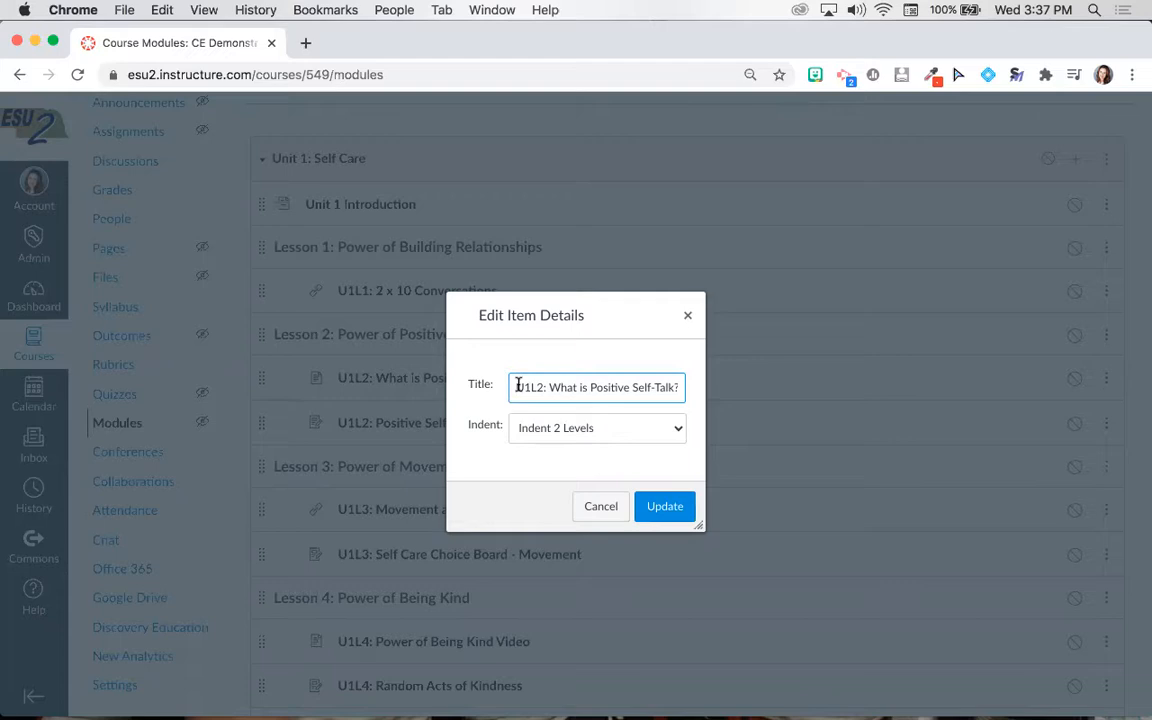
pyautogui.moveTo(558, 292); pyautogui.dragTo(531, 277)
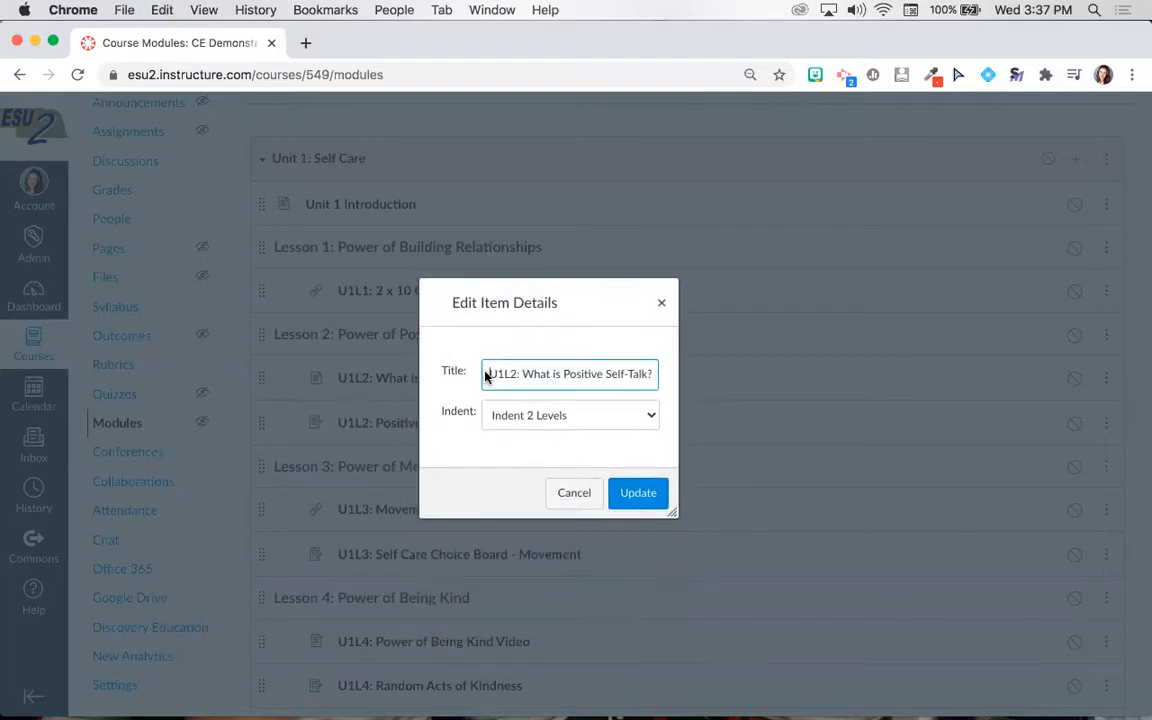
pyautogui.press('ctrl+super+space')
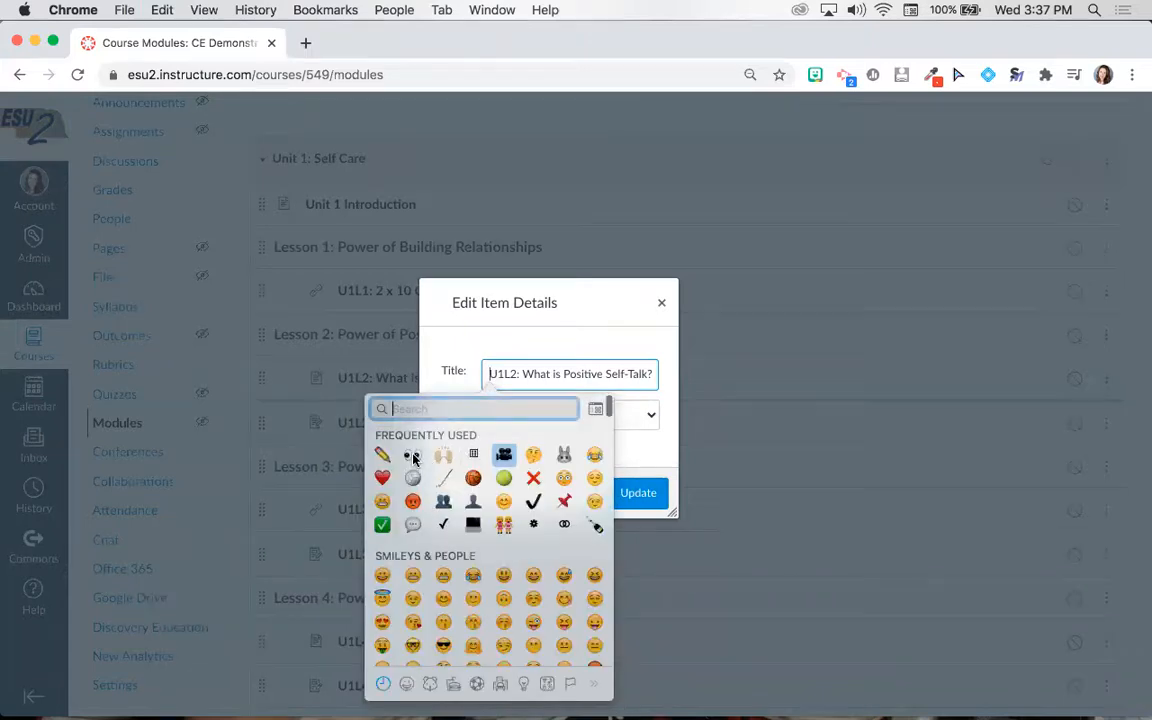
pyautogui.click(412, 455)
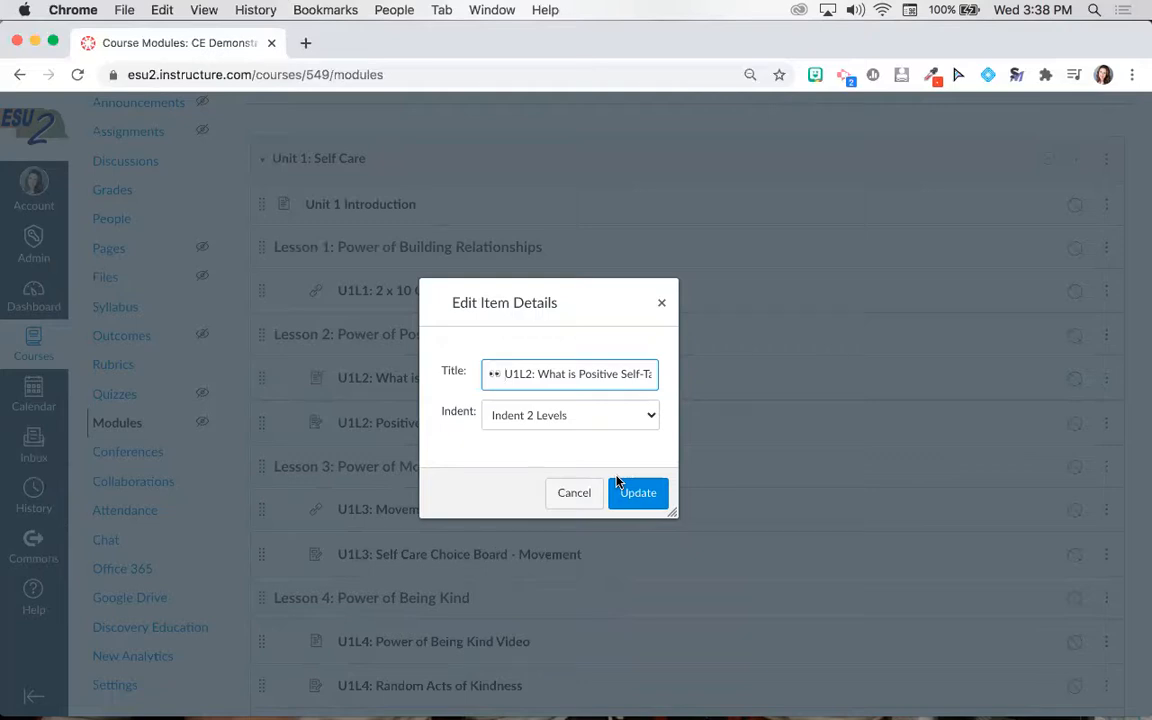
pyautogui.click(638, 492)
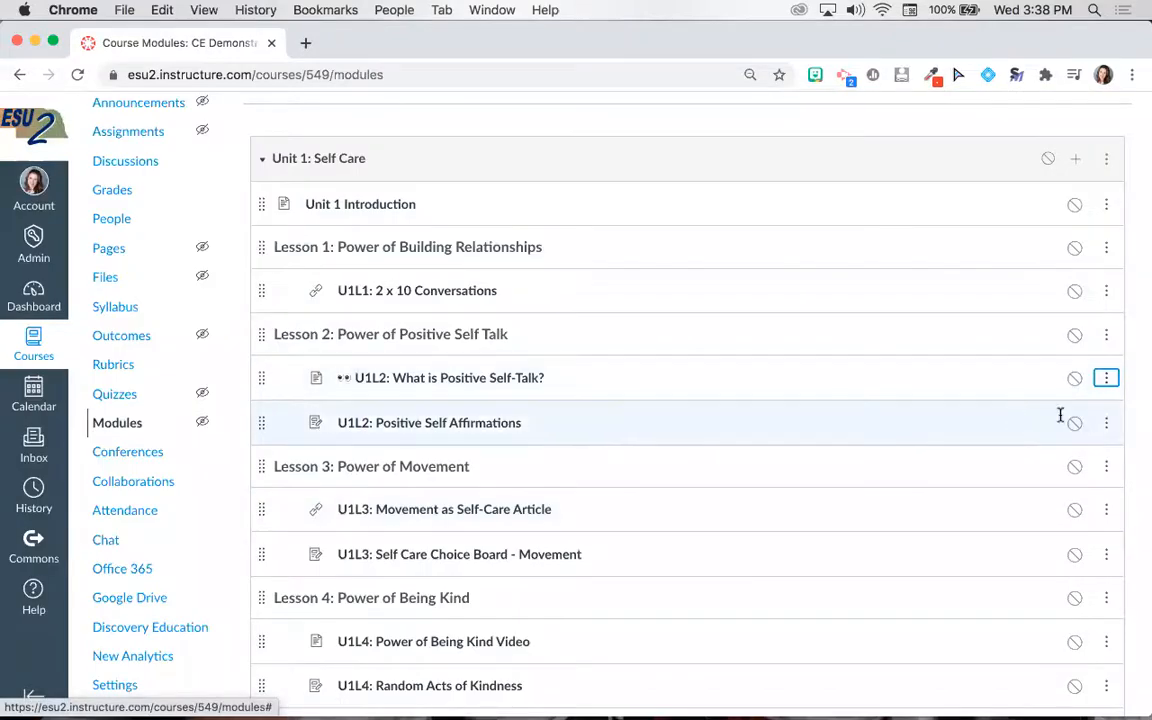
# Insert a pencil emoji into the title of the "U1L2: Positive Self Affirmations" assignment and update the item.
pyautogui.click(1106, 421)
pyautogui.click(1052, 514)
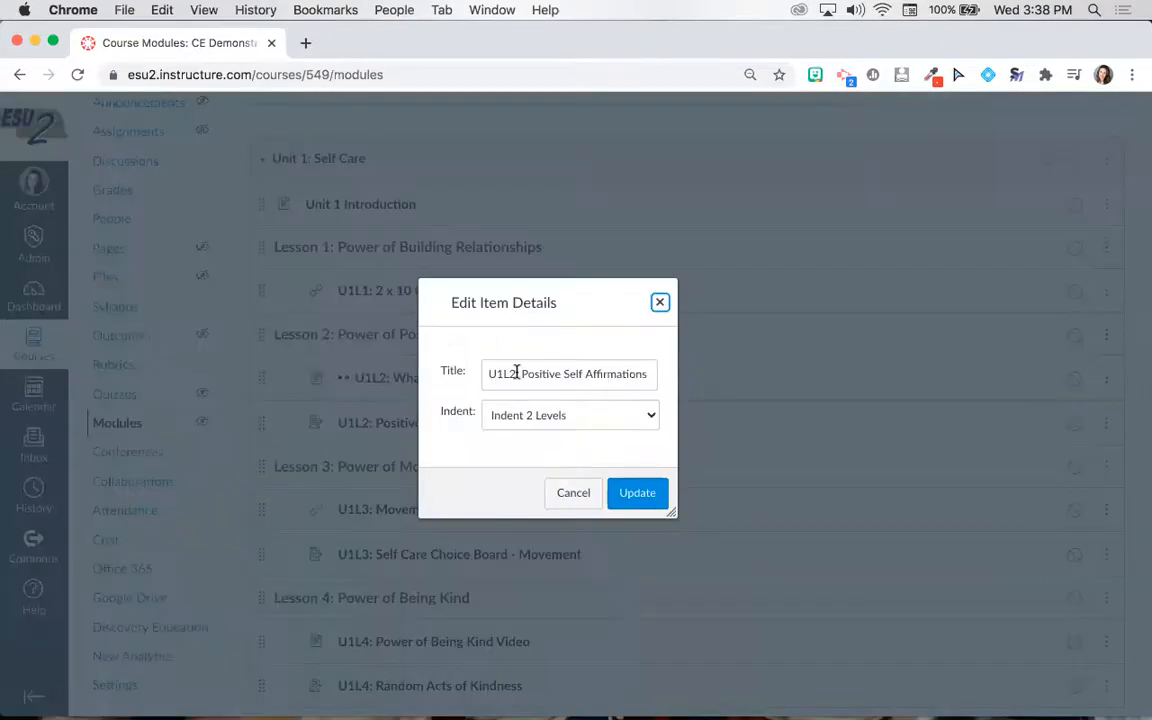
pyautogui.click(487, 373)
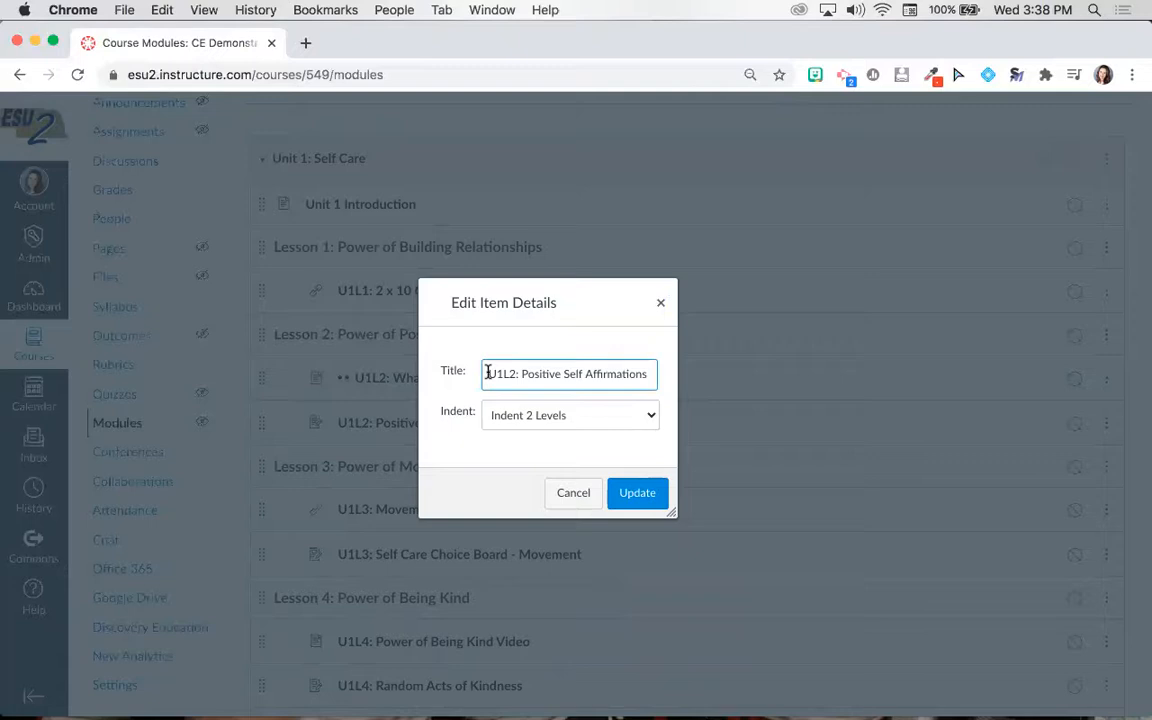
pyautogui.press('ctrl+super+space')
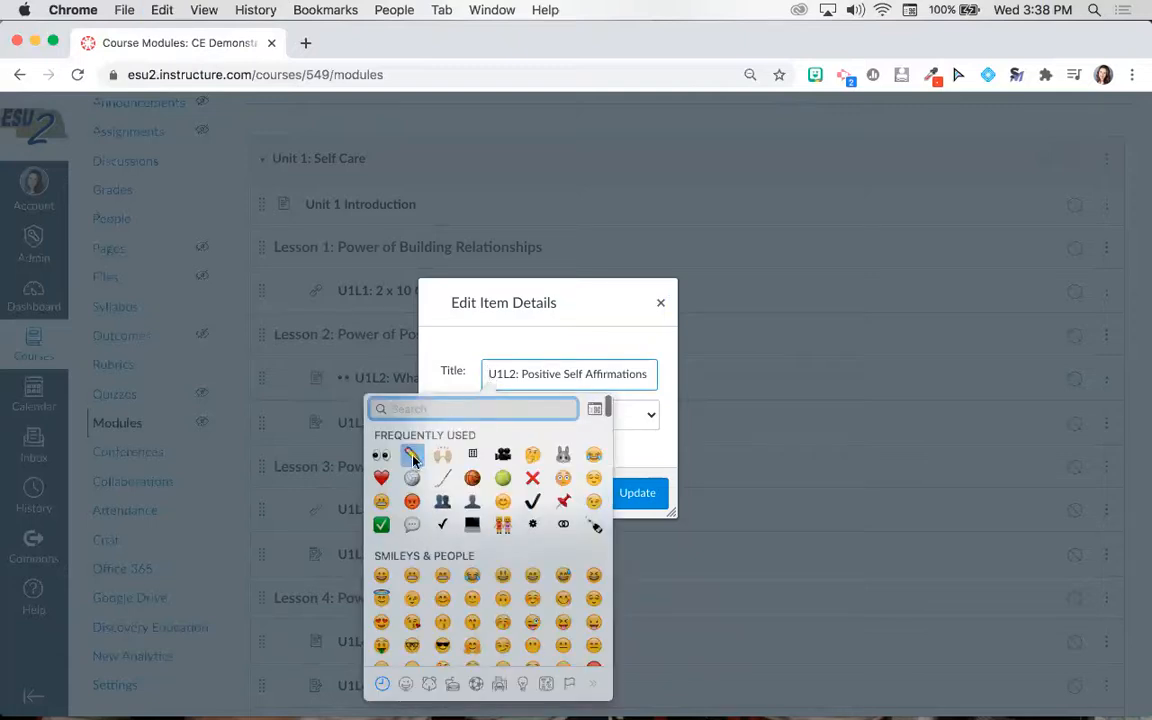
pyautogui.click(411, 456)
pyautogui.click(640, 492)
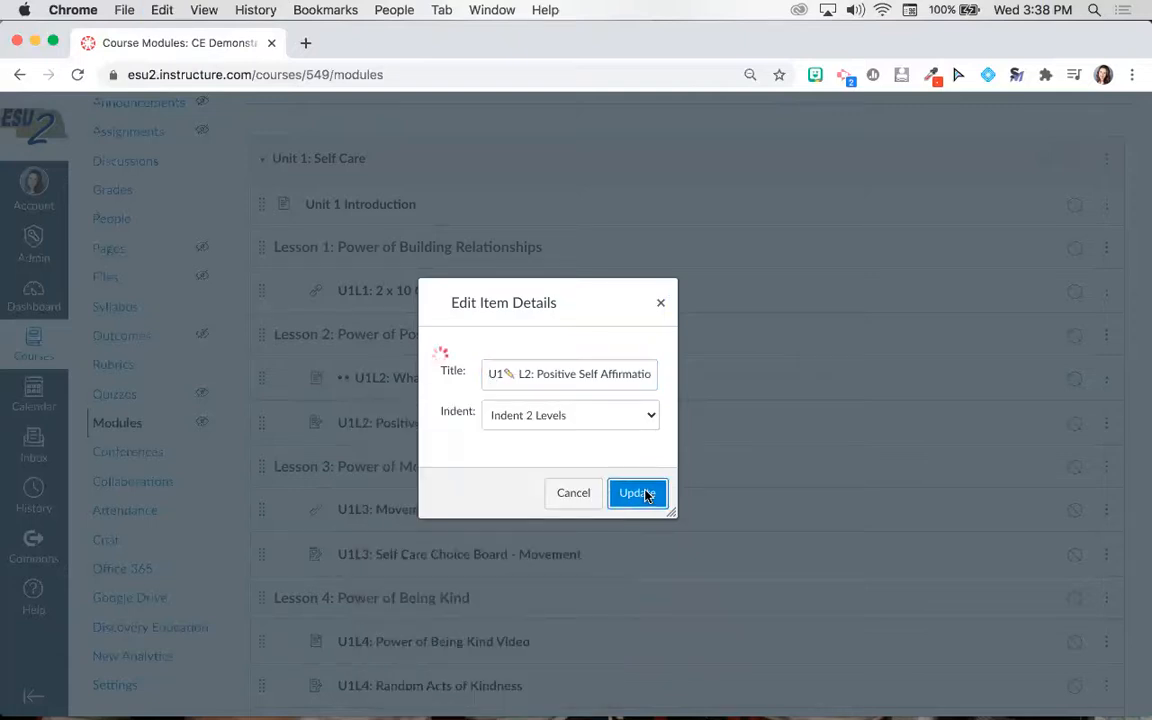
# Correct the Positive Self Affirmations title so the pencil emoji comes before "U1L2: Positive Self Affirmations".
pyautogui.click(1106, 422)
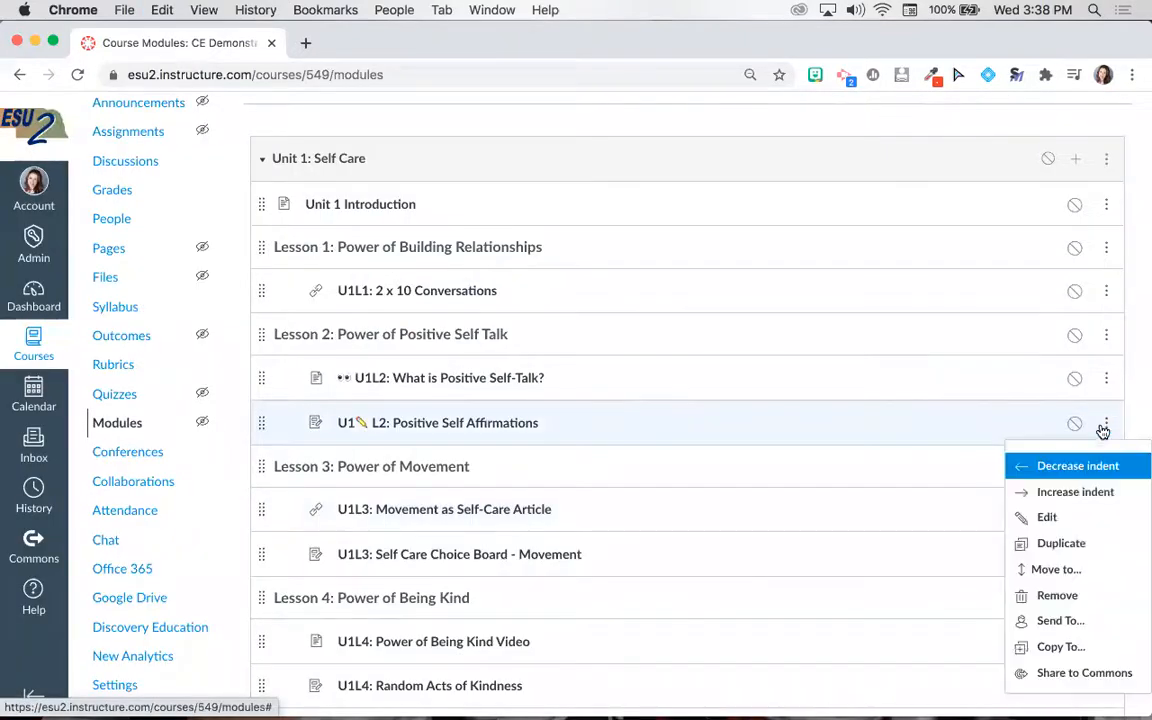
pyautogui.click(1058, 513)
pyautogui.click(505, 375)
pyautogui.press('BackSpace')
pyautogui.press('BackSpace')
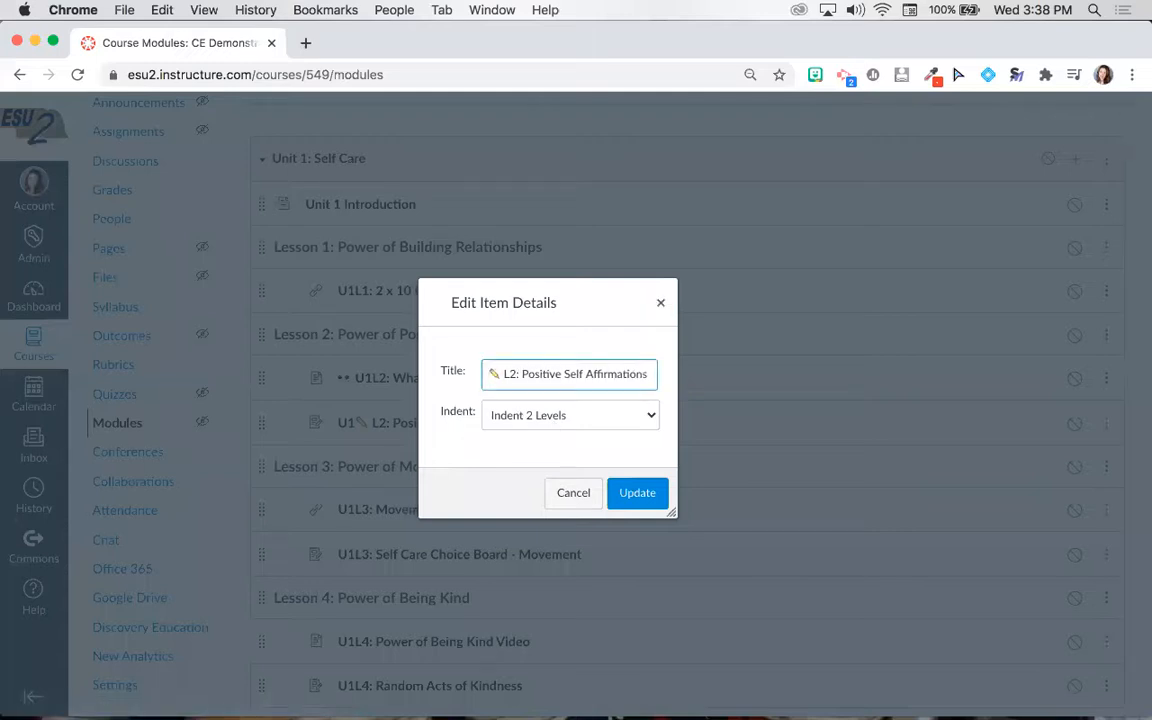
pyautogui.write('U1')
pyautogui.click(627, 494)
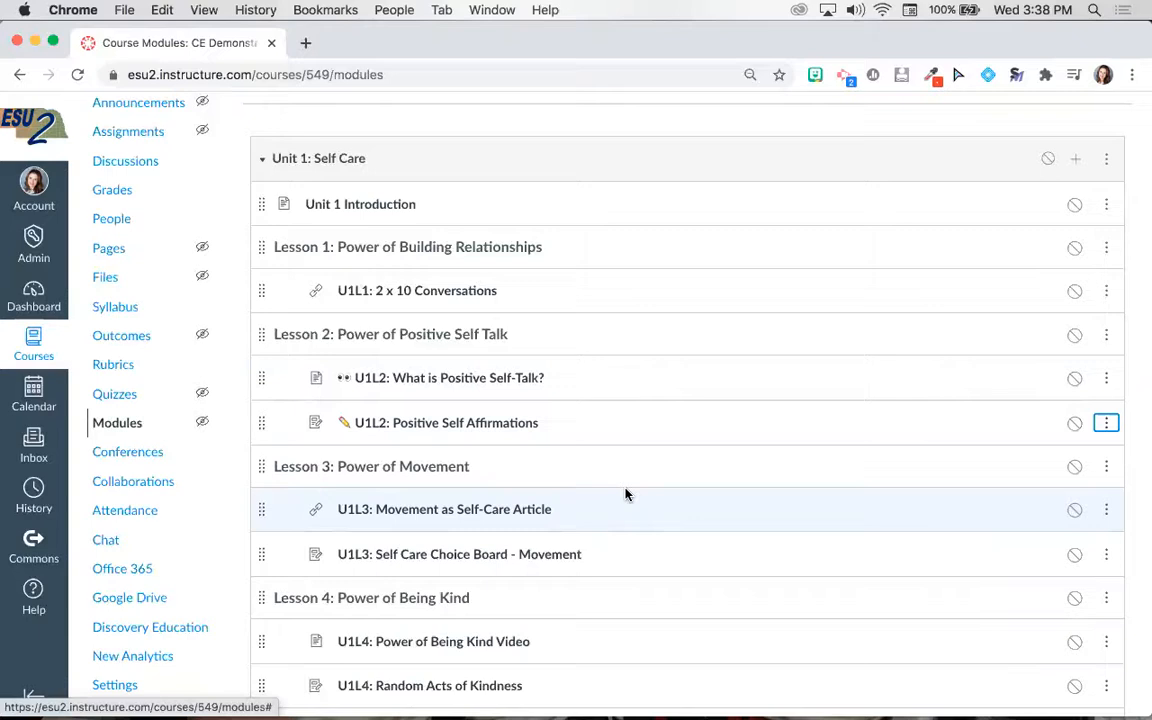
pyautogui.scroll(-1, 617, 401)
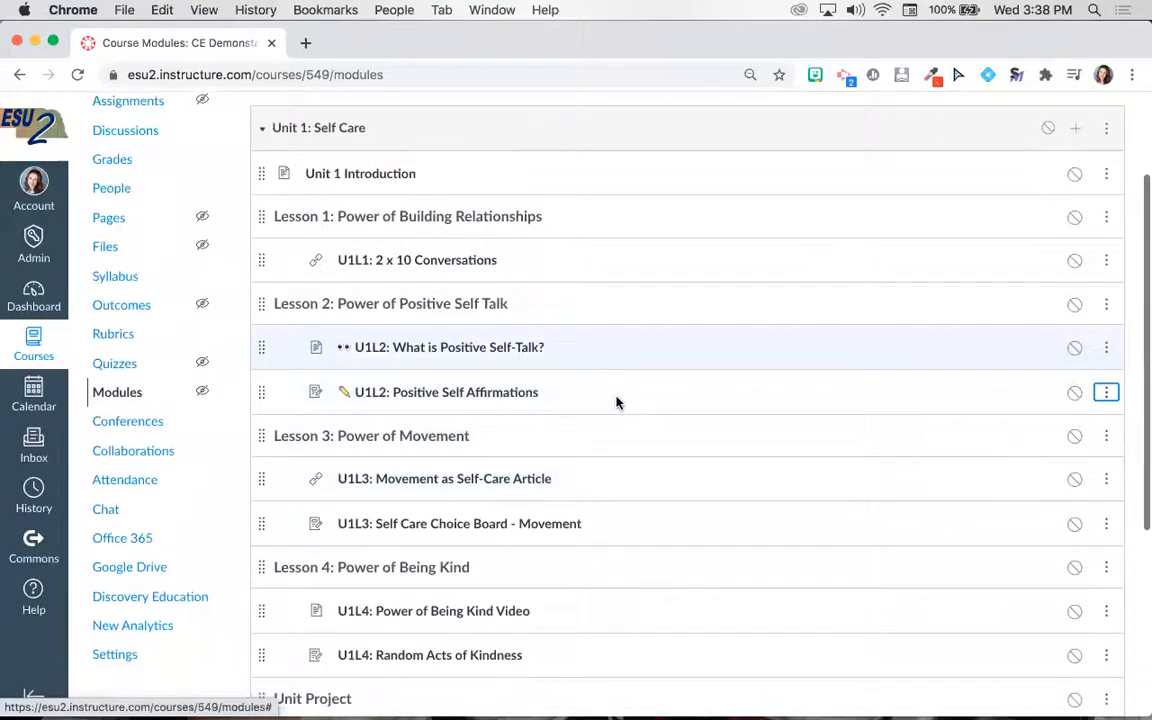
pyautogui.scroll(-1, 617, 401)
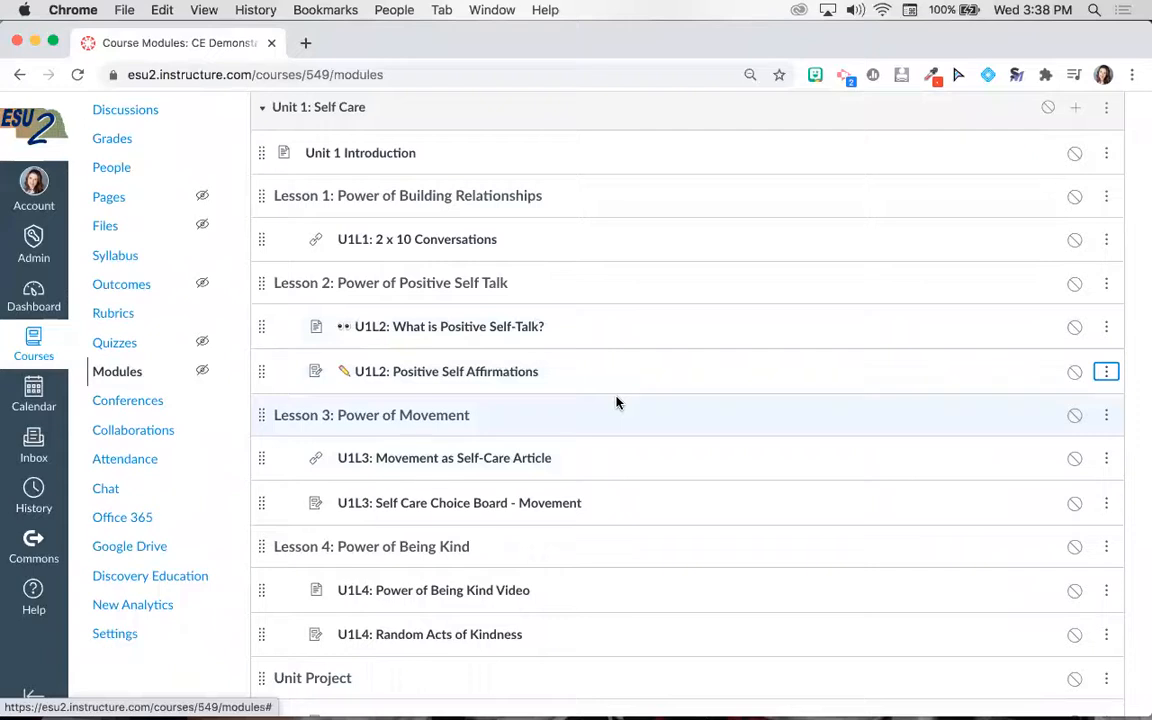